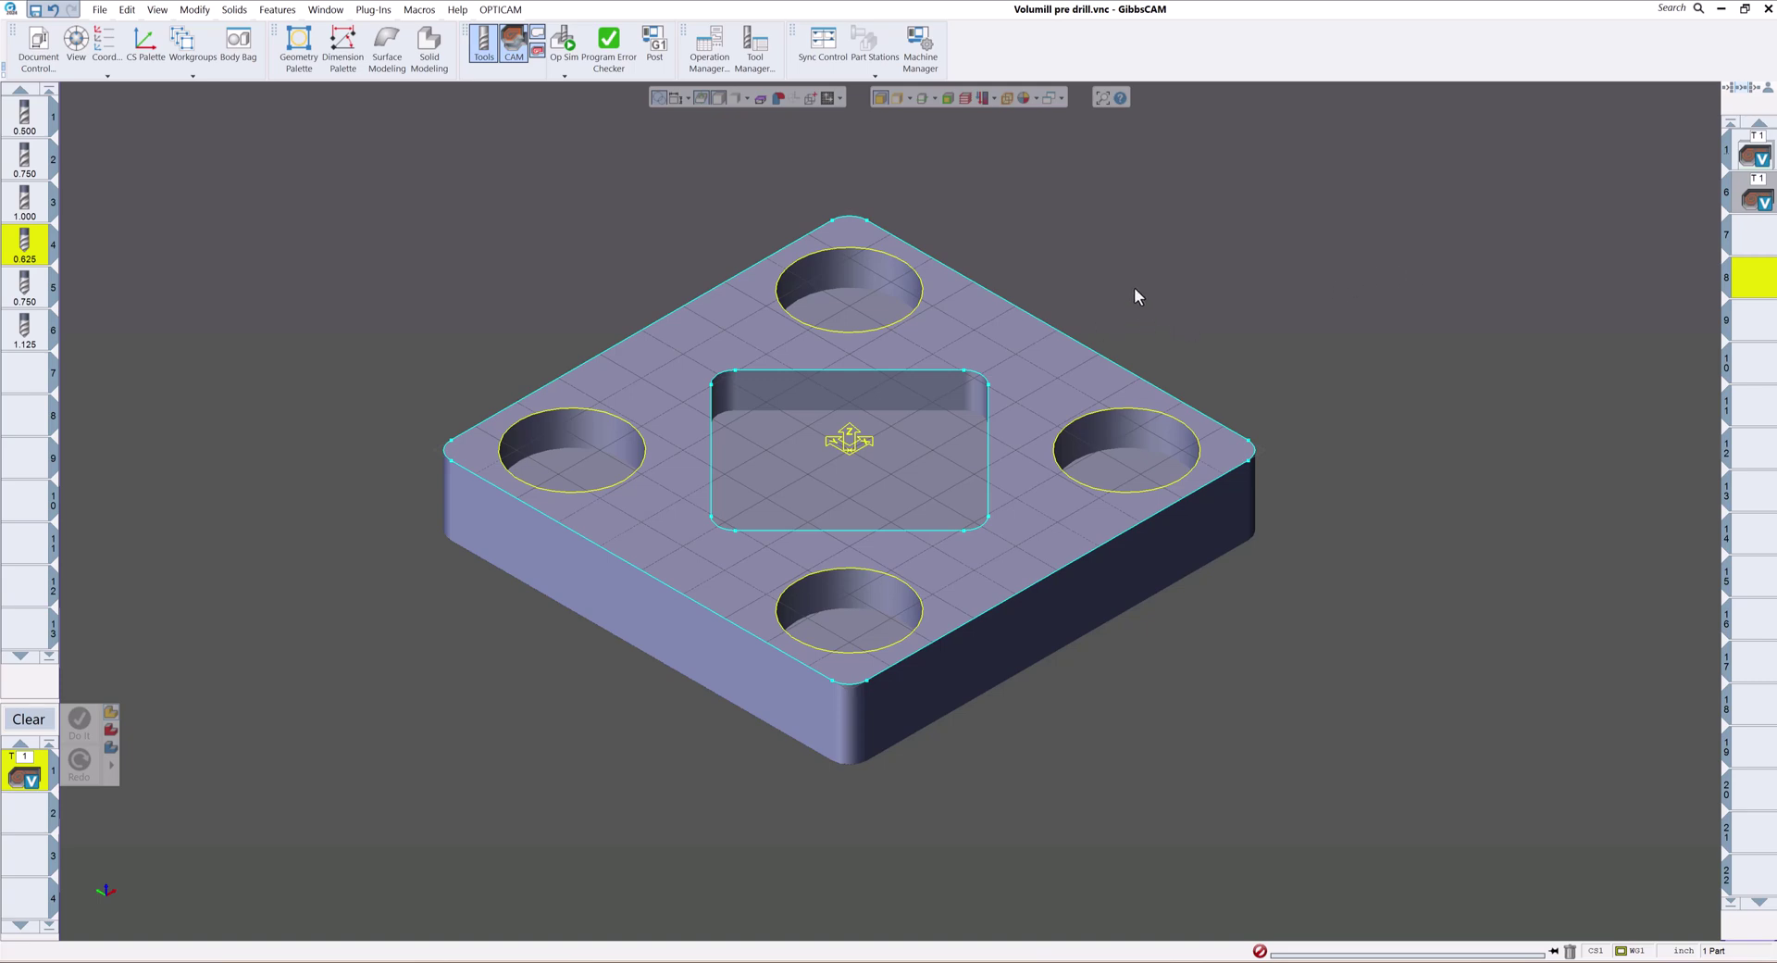
Step: Inspect the plunge type options in the first VoluMill operation's settings and close them without changes
{"action": "left_click", "coordinate": [1752, 157]}
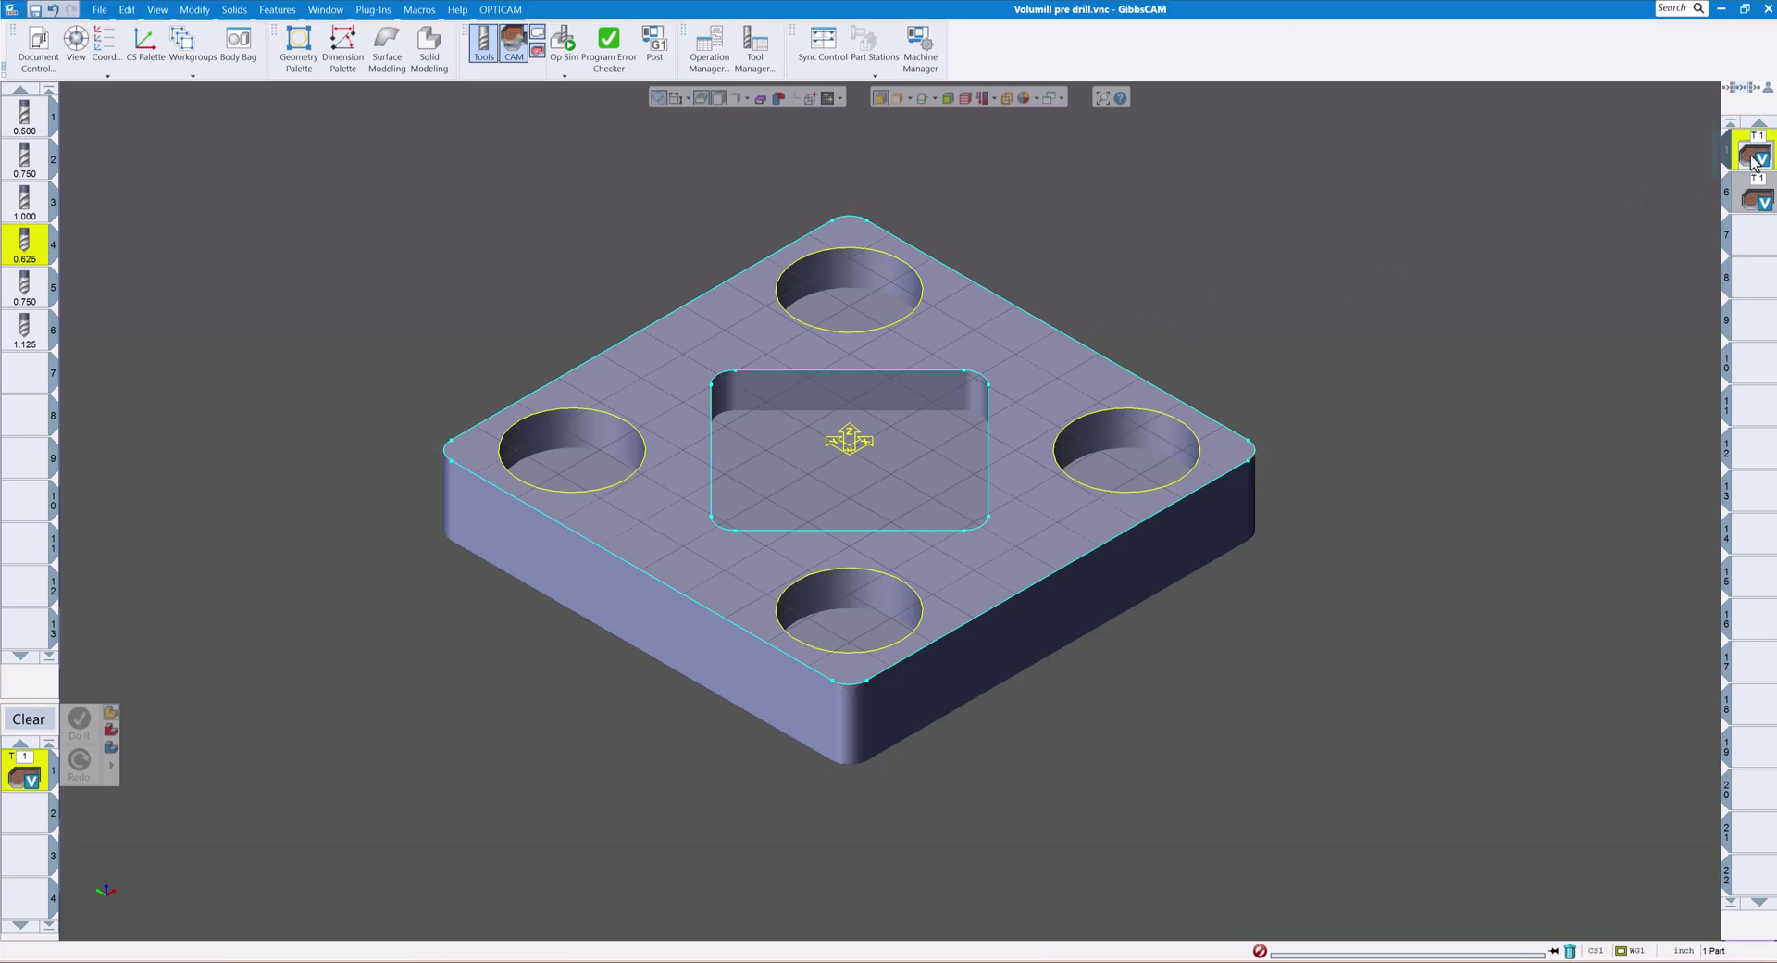
{"action": "double_click", "coordinate": [1751, 157]}
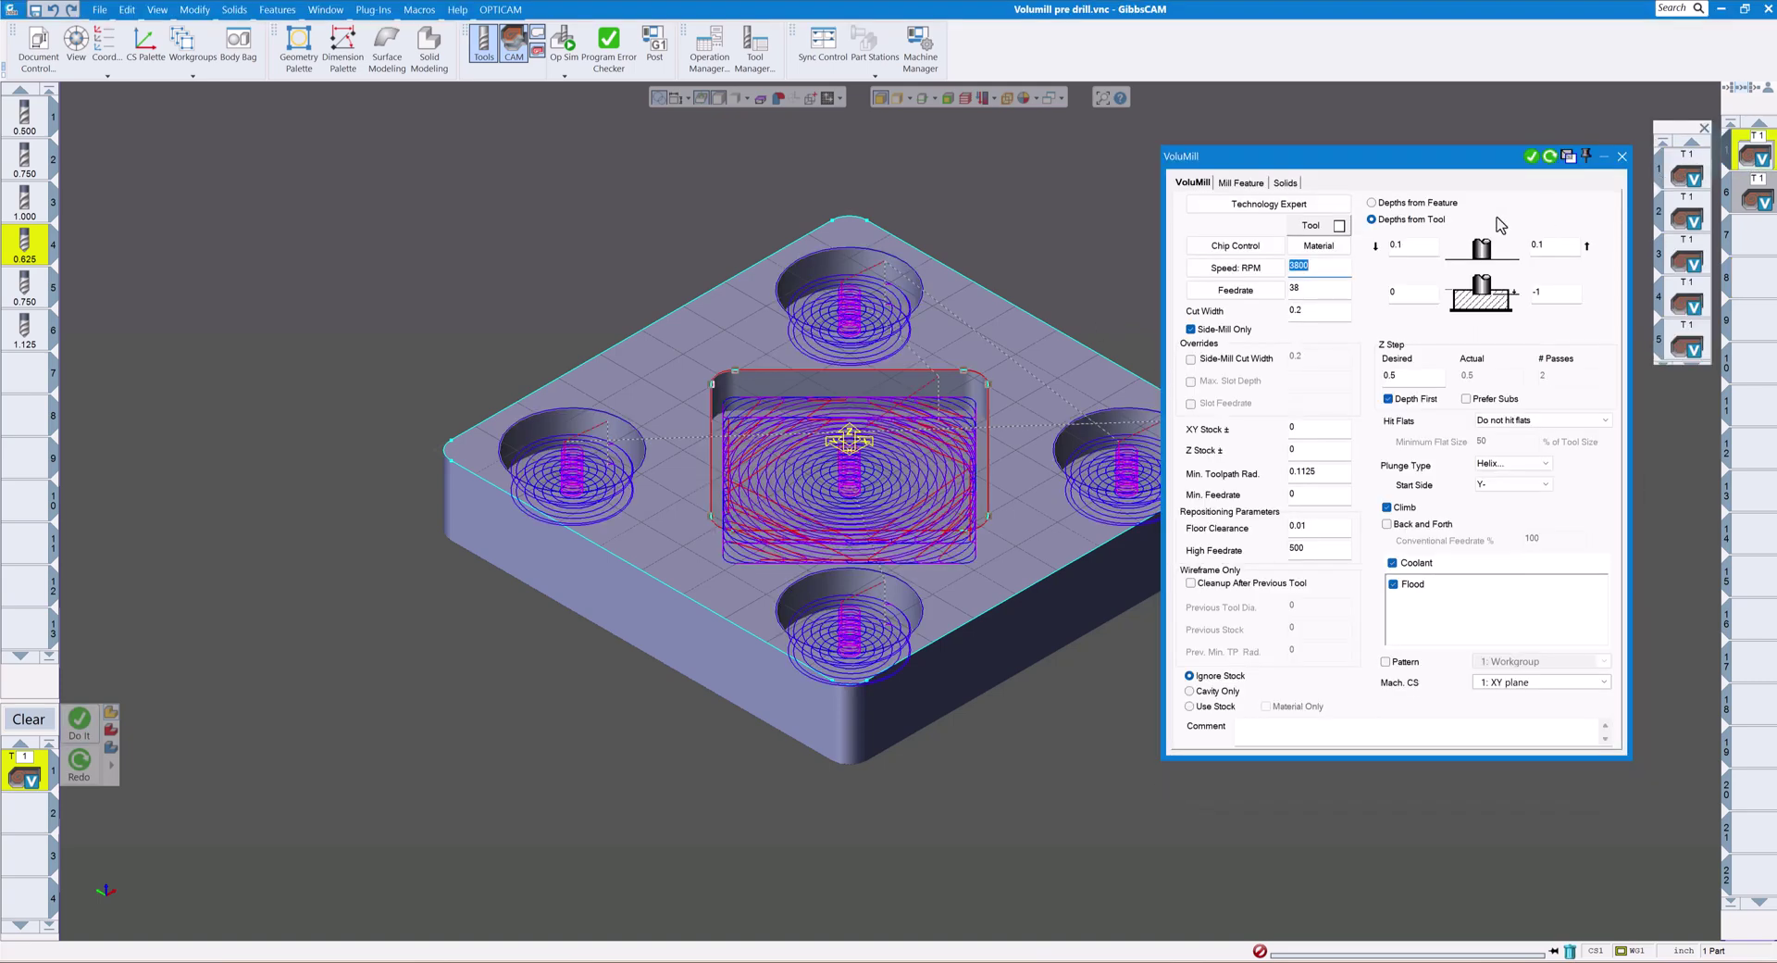
{"action": "left_click_drag", "start_coordinate": [1390, 165], "coordinate": [1221, 159]}
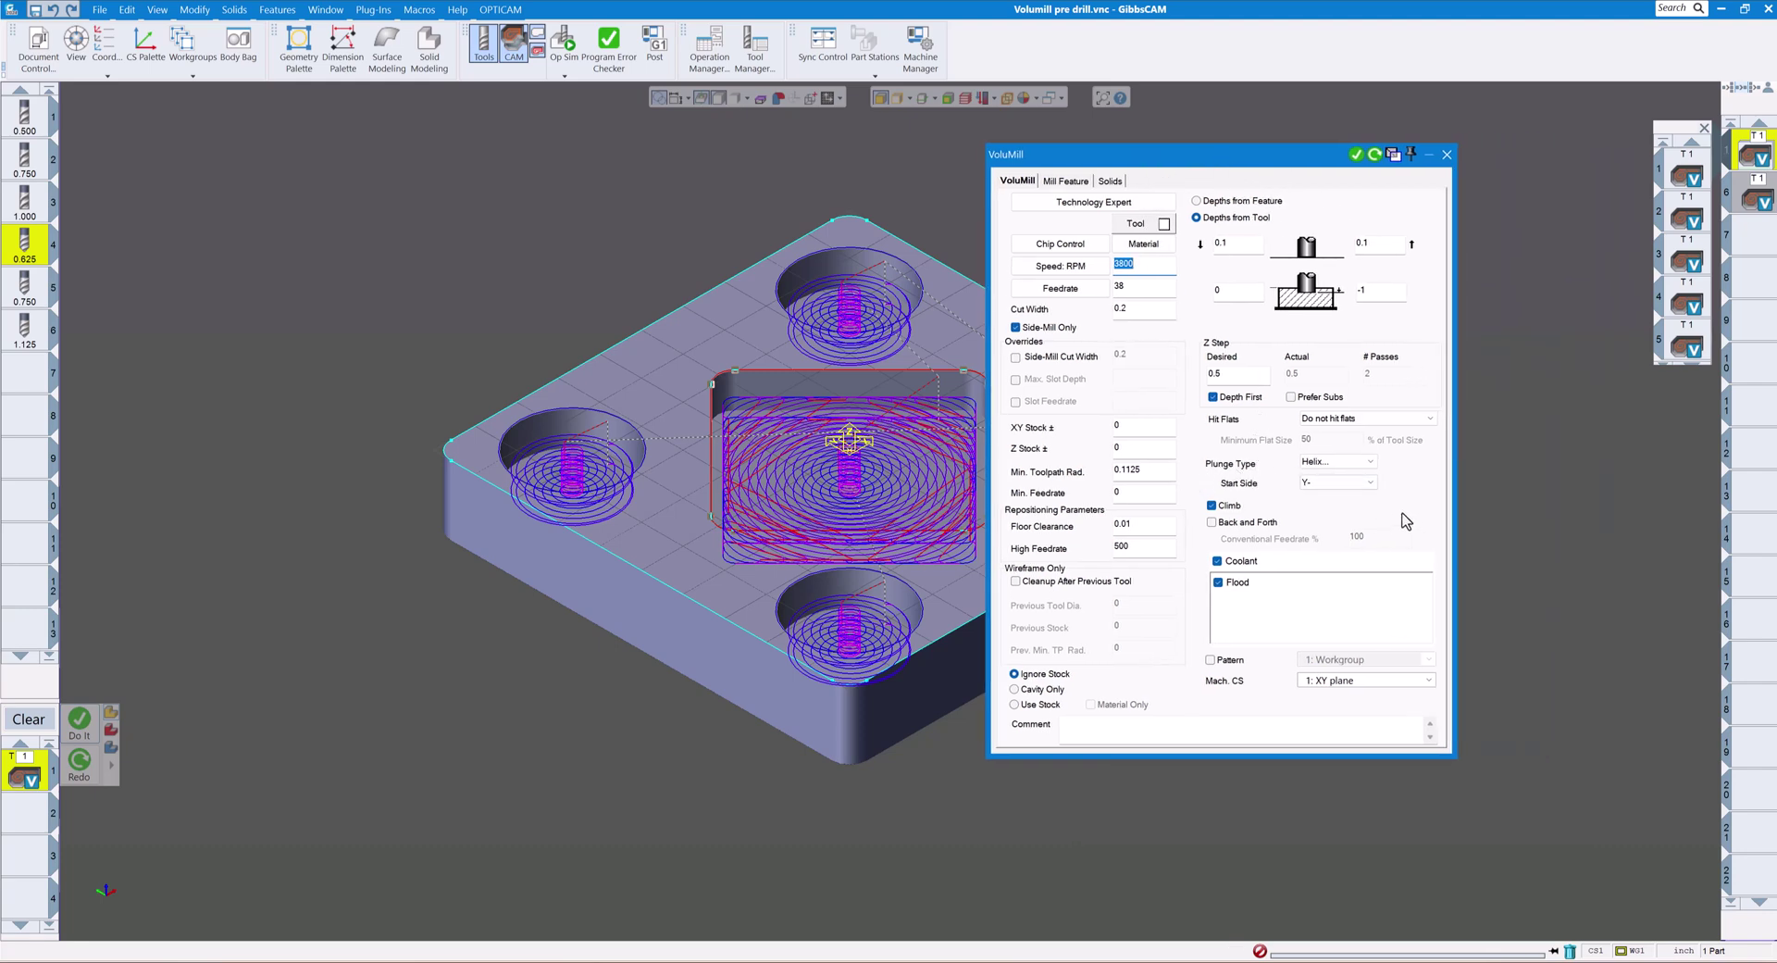
{"action": "left_click", "coordinate": [1372, 462]}
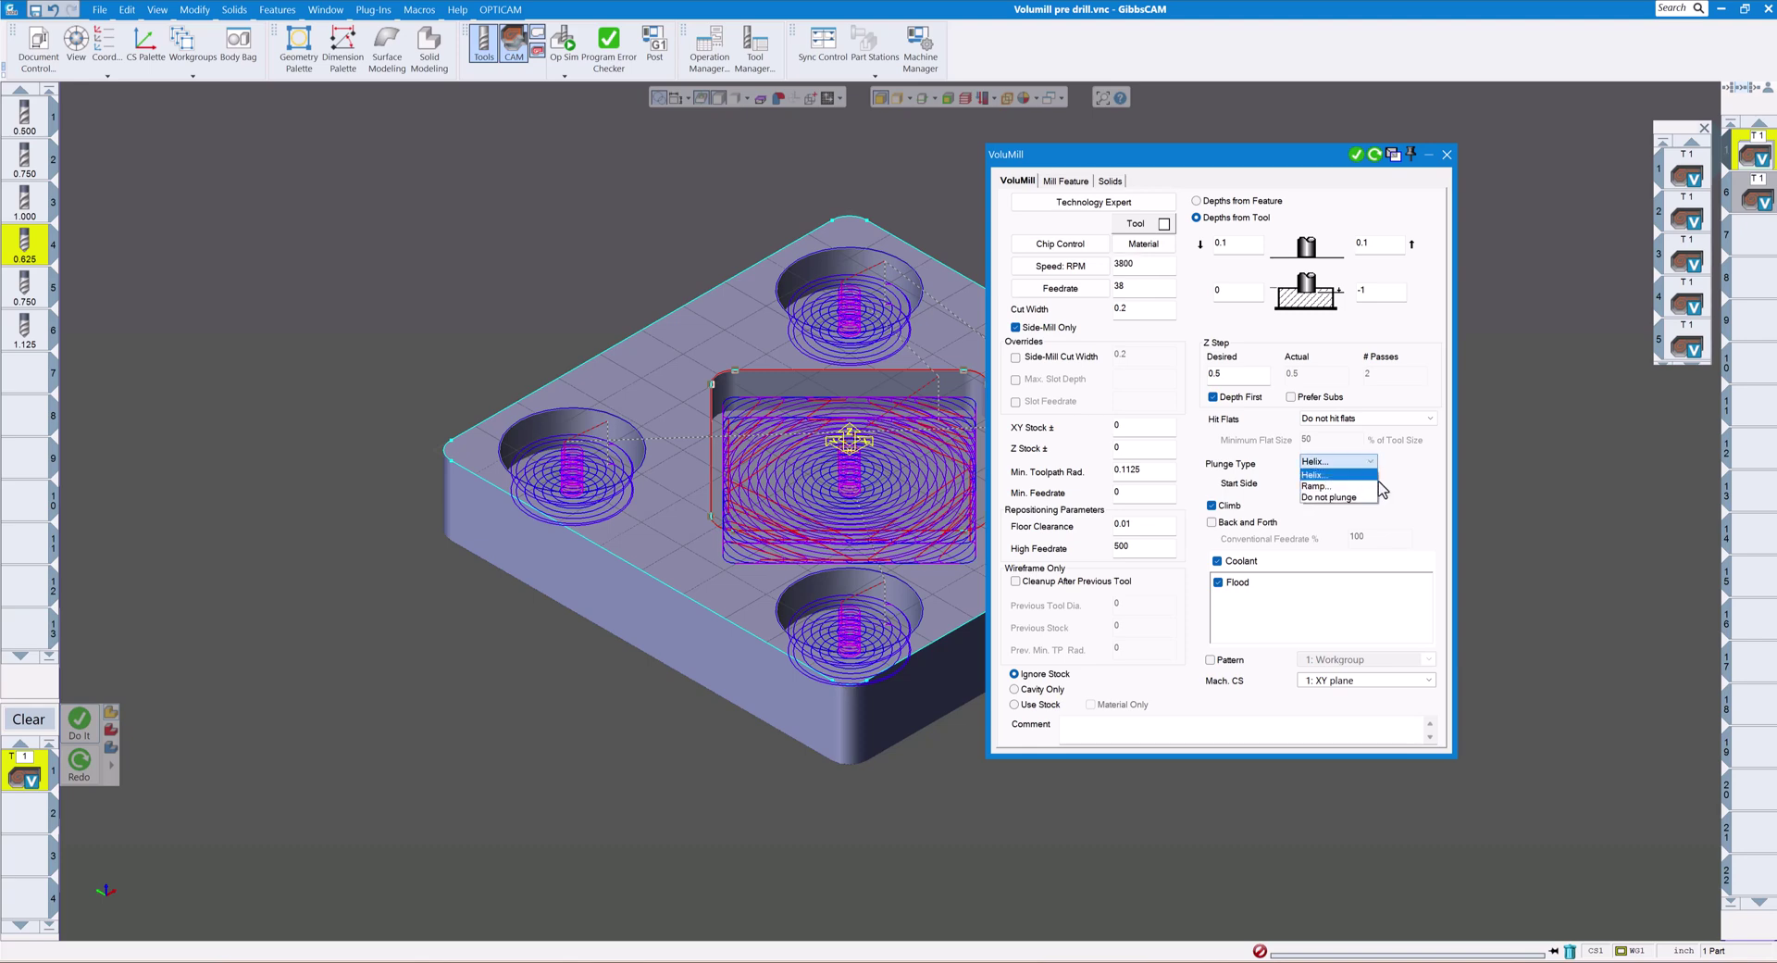
{"action": "left_click", "coordinate": [1412, 487]}
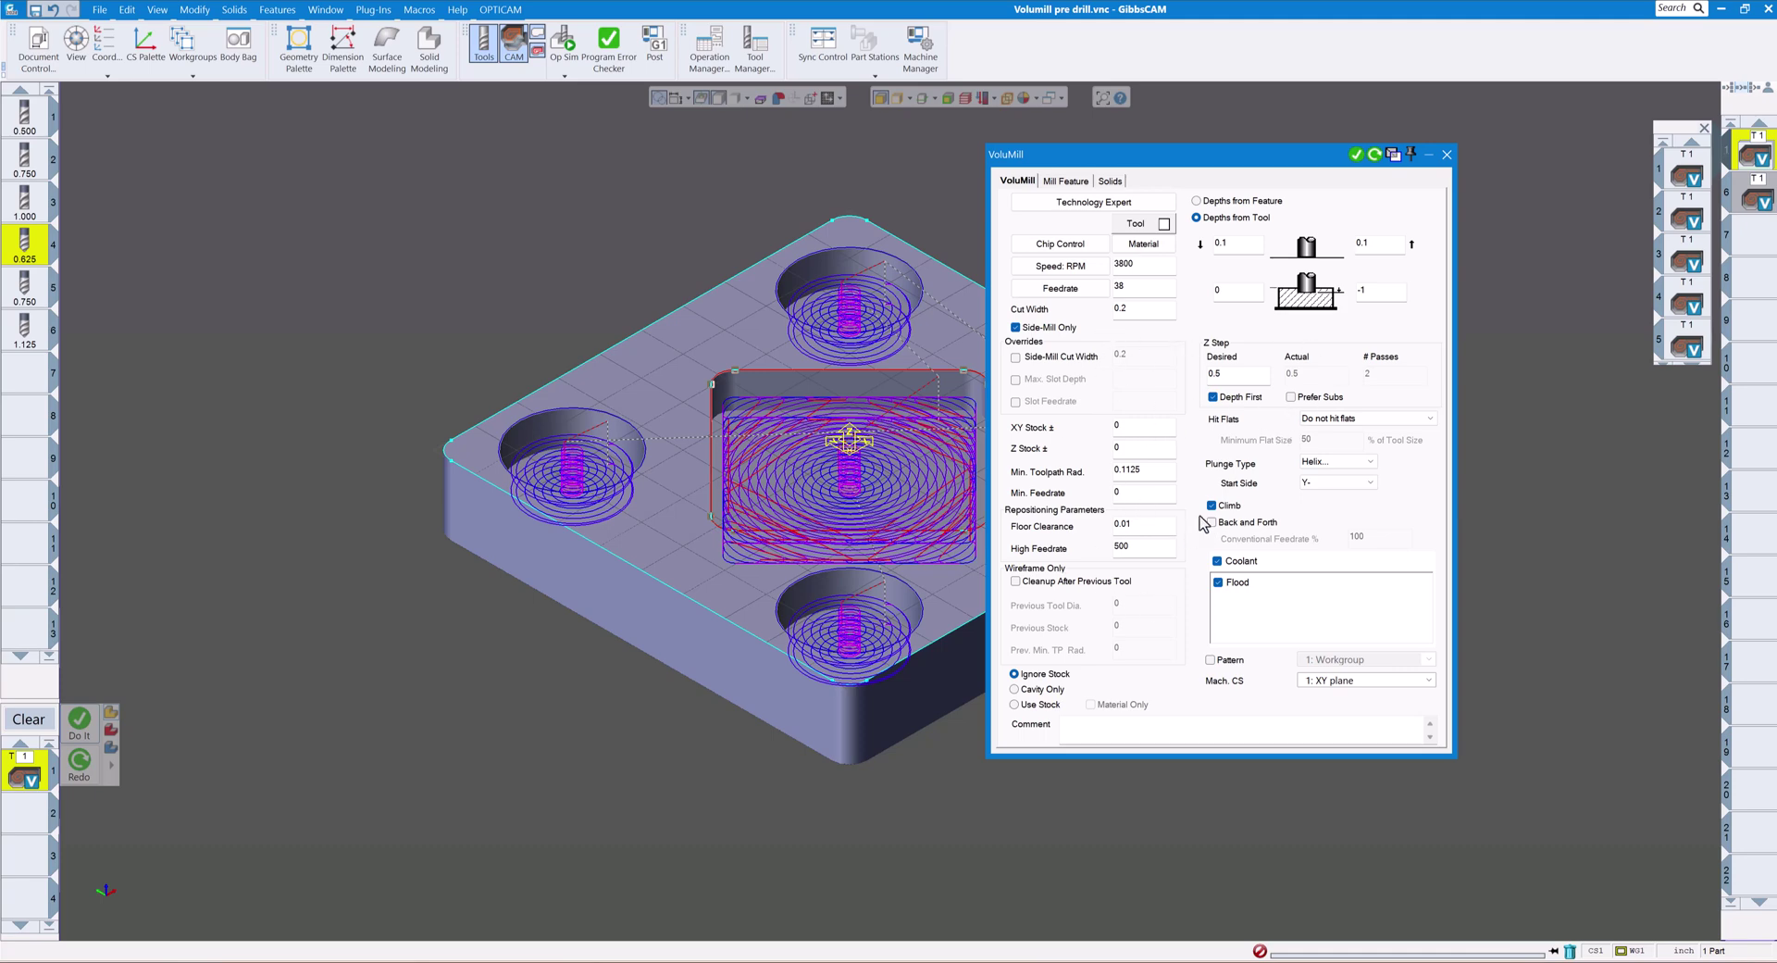
{"action": "left_click", "coordinate": [1447, 155]}
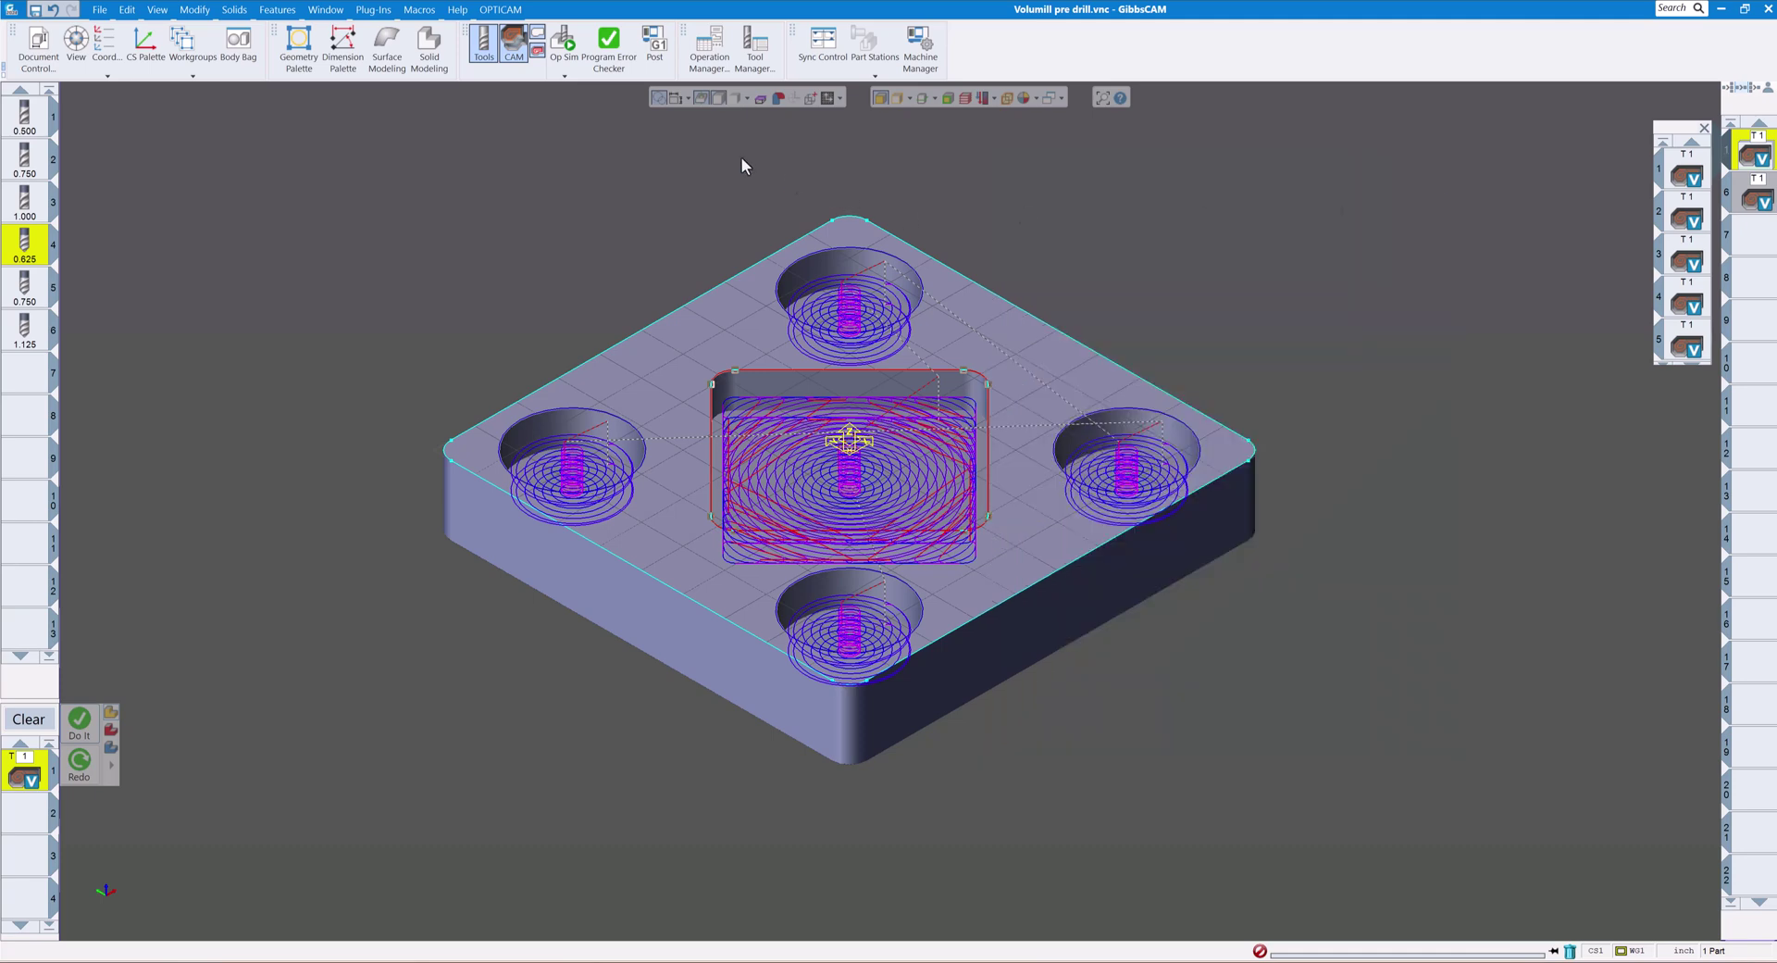
Step: Simulate the first group of VoluMill operations with the helix plunge, speeding up playback until all pockets are cut
{"action": "left_click", "coordinate": [565, 46]}
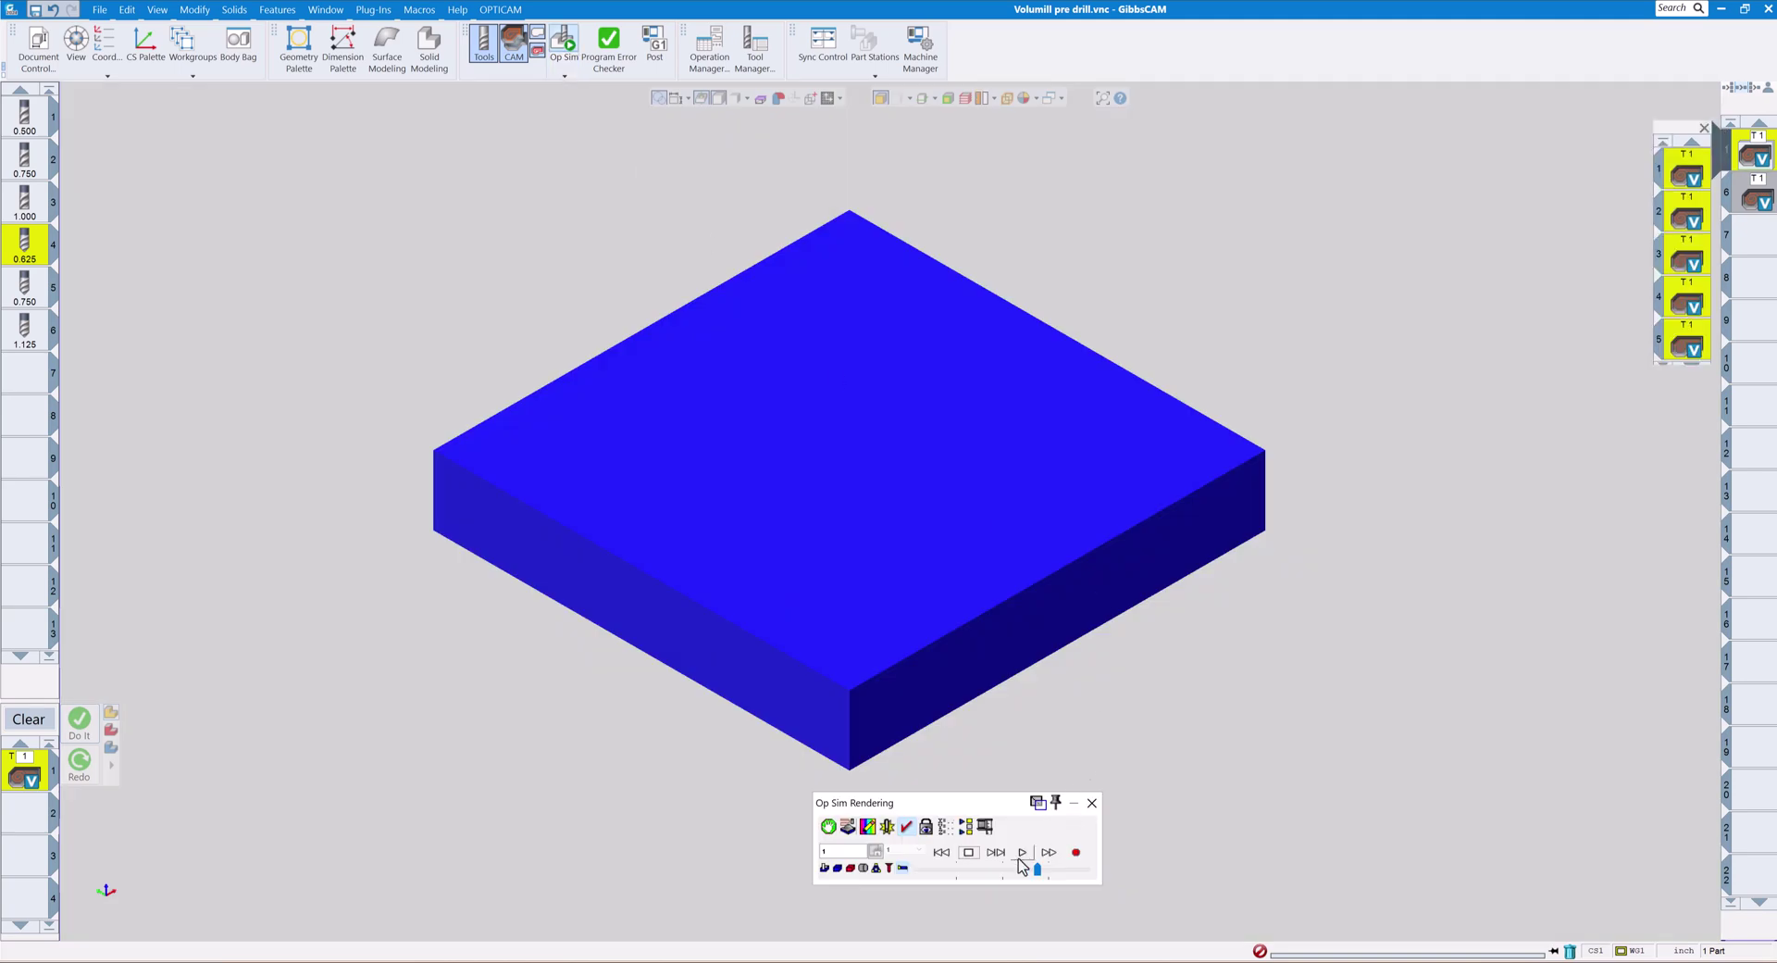
{"action": "left_click", "coordinate": [1022, 853]}
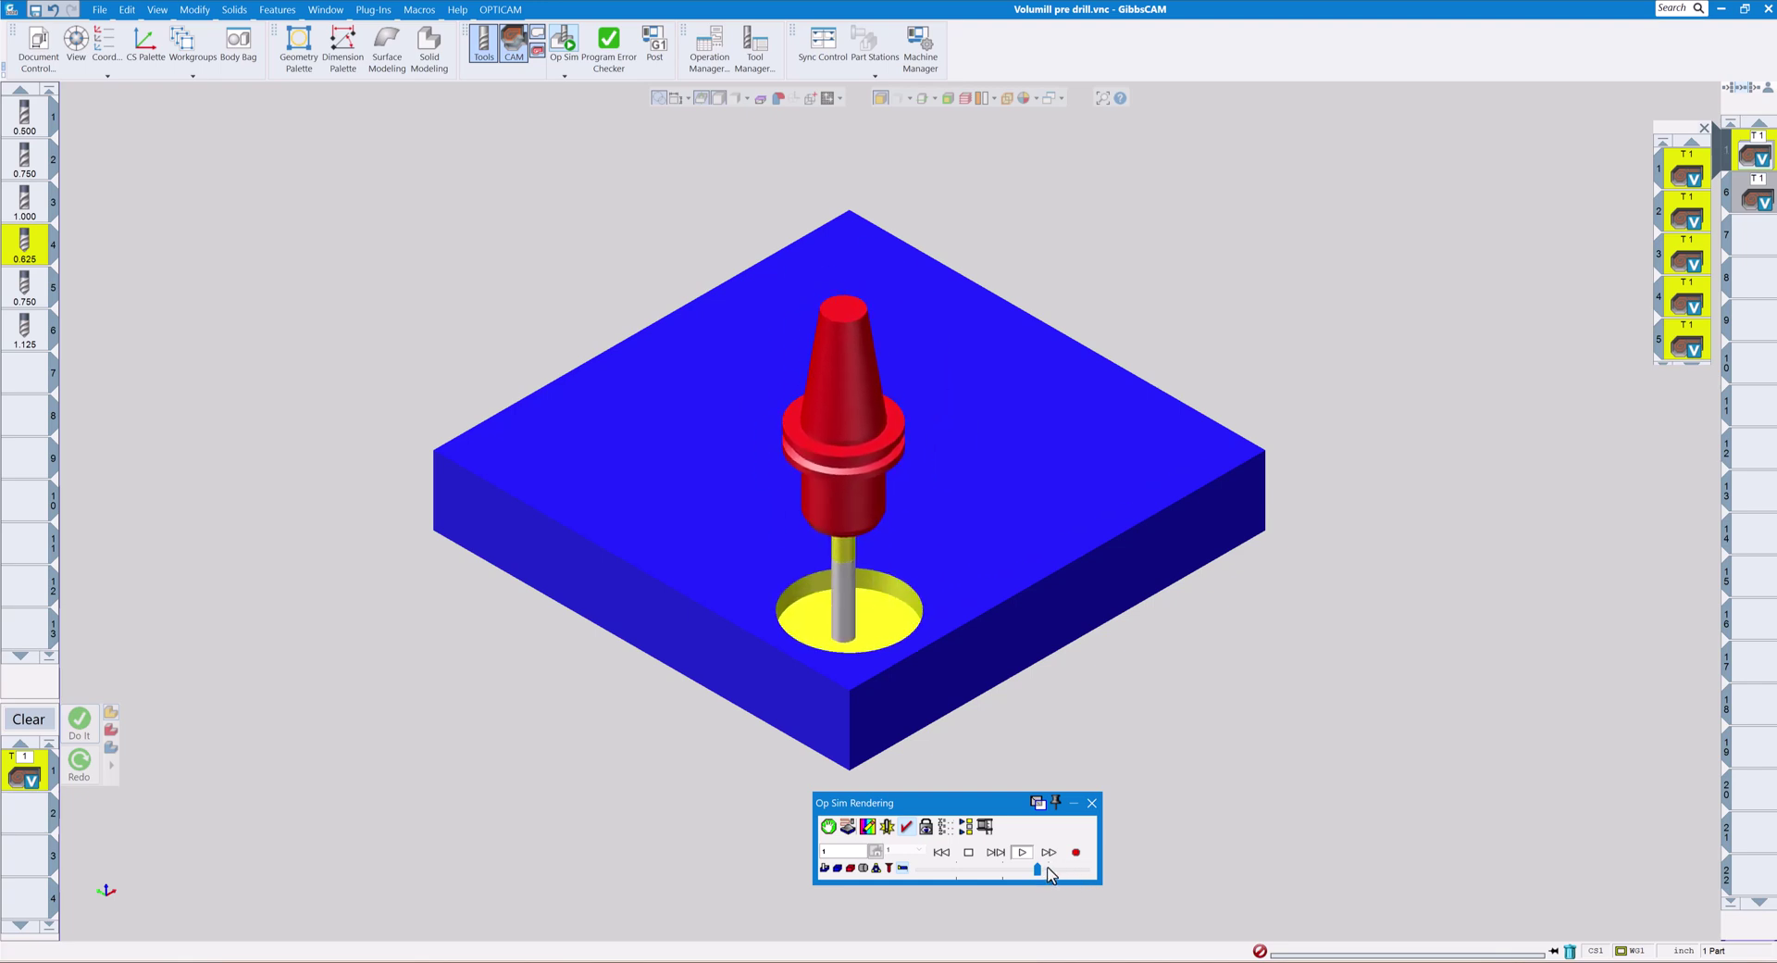
{"action": "left_click_drag", "start_coordinate": [1042, 870], "coordinate": [1058, 869]}
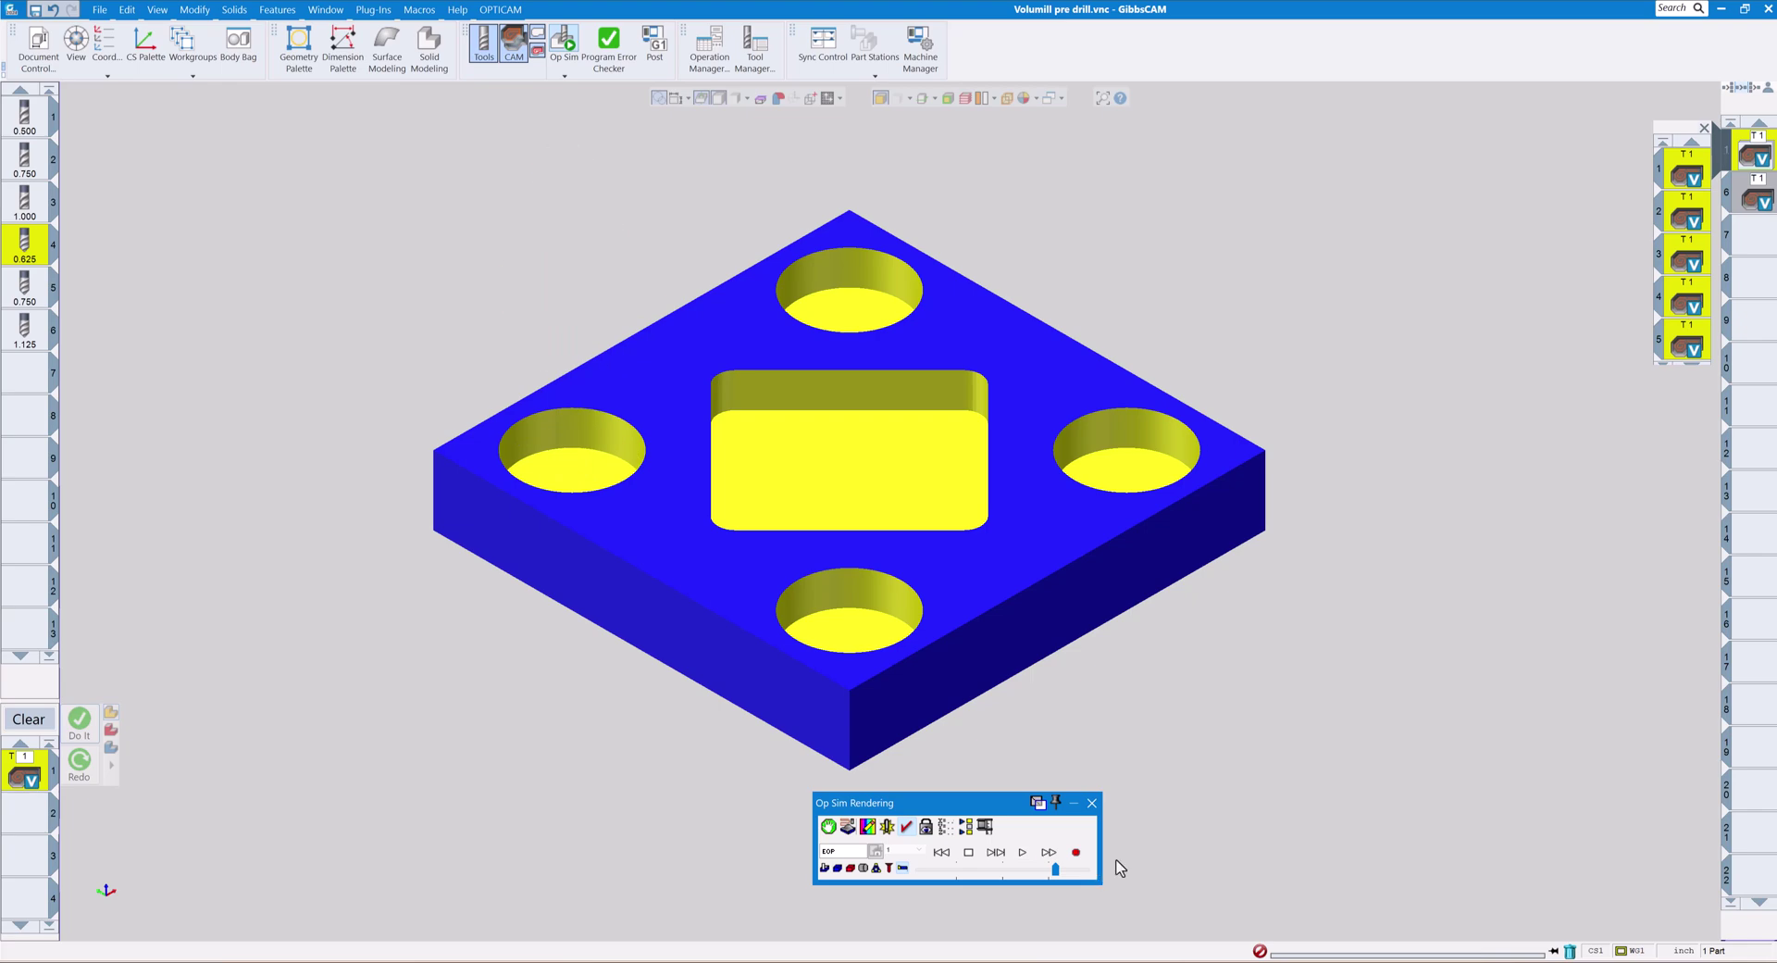
{"action": "left_click", "coordinate": [1092, 803]}
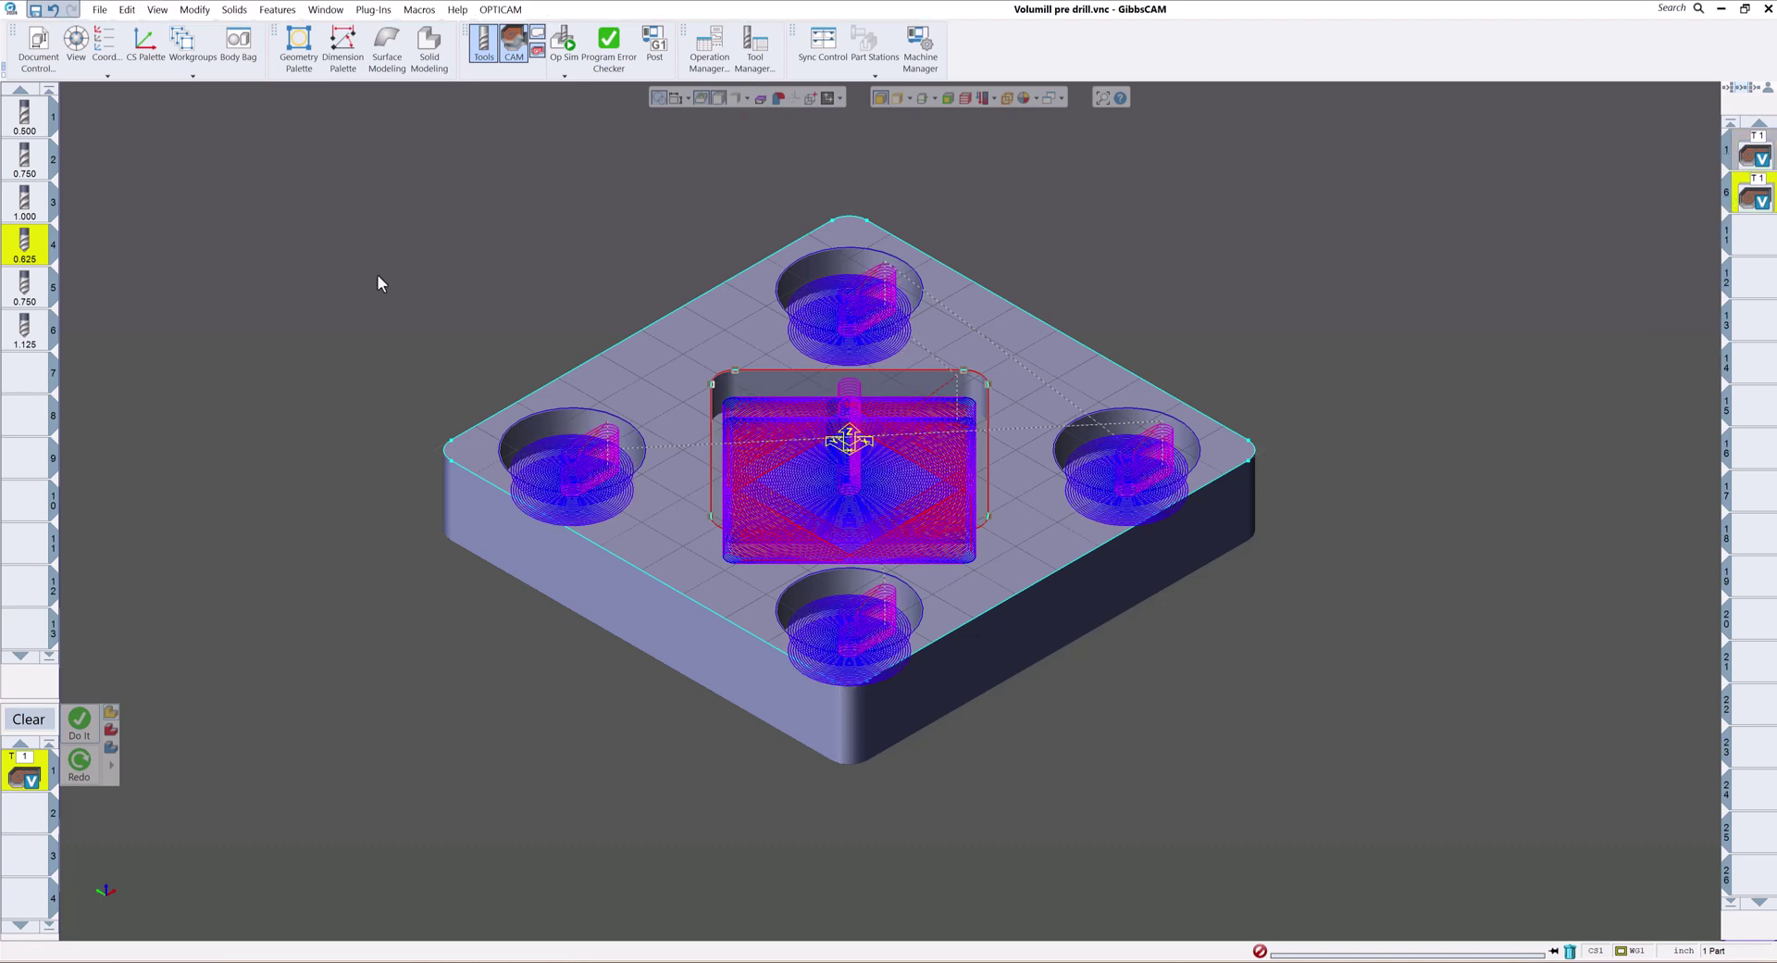
Step: Simulate the second group of VoluMill operations, varying the playback speed to examine how the tool enters each pocket
{"action": "left_click", "coordinate": [563, 42]}
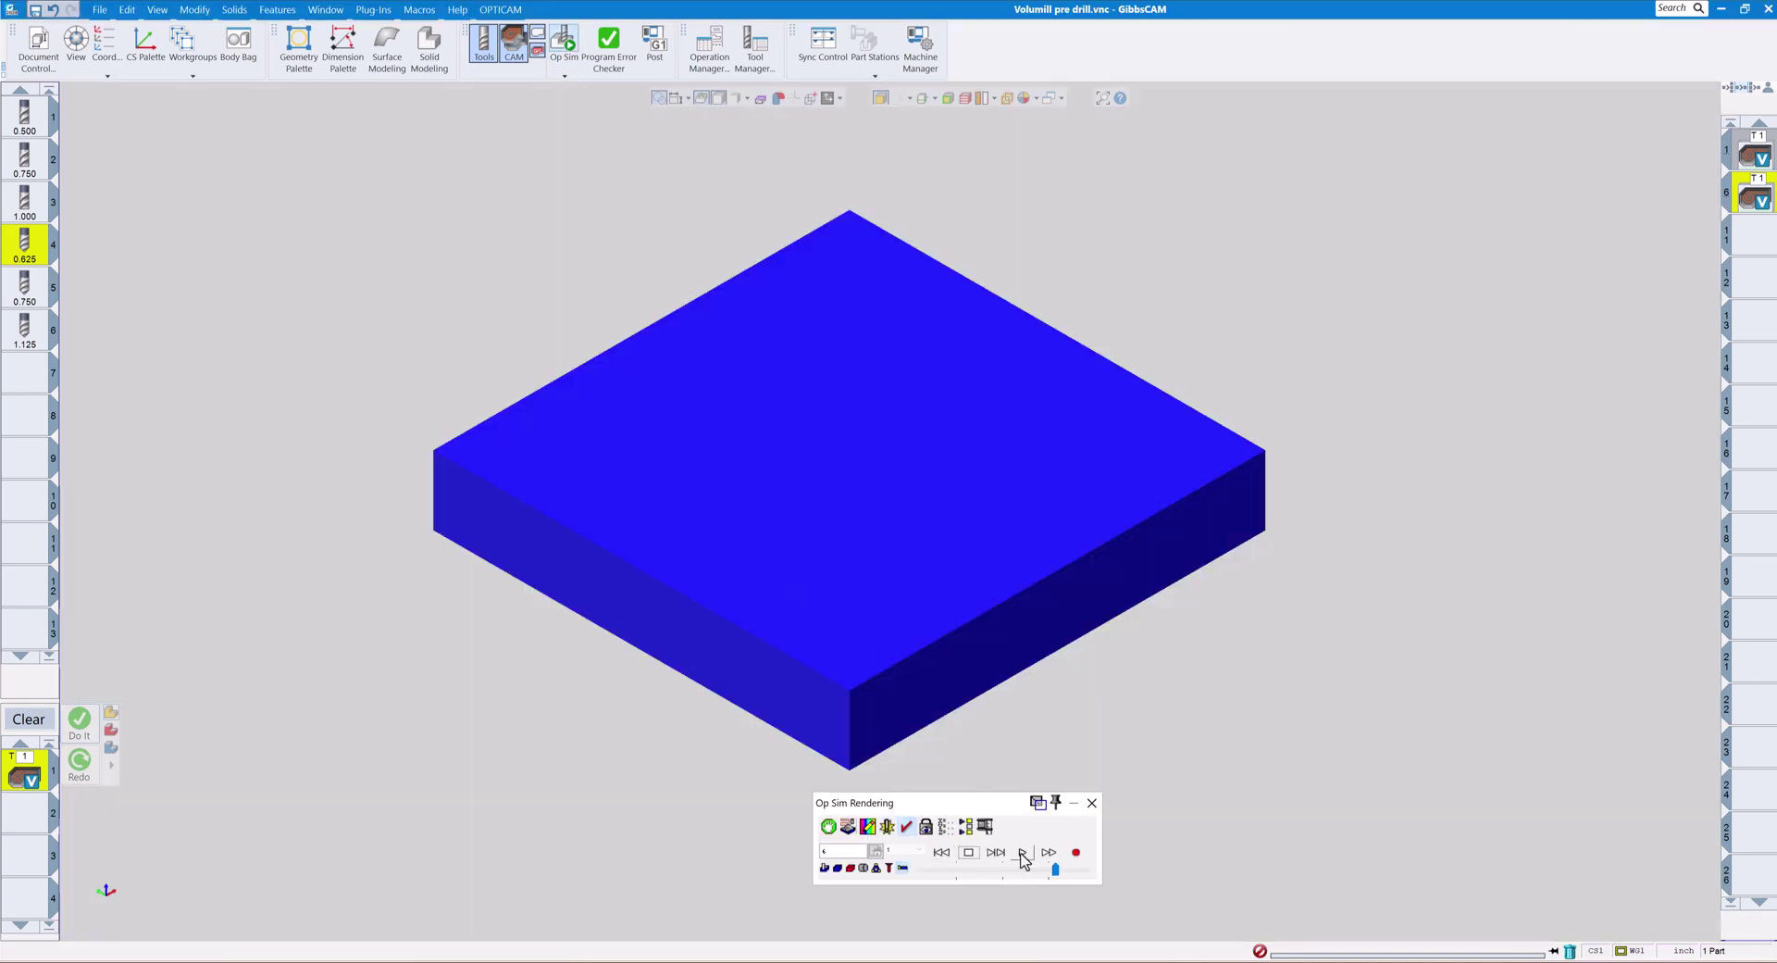
{"action": "left_click", "coordinate": [1022, 850]}
{"action": "left_click", "coordinate": [1011, 869]}
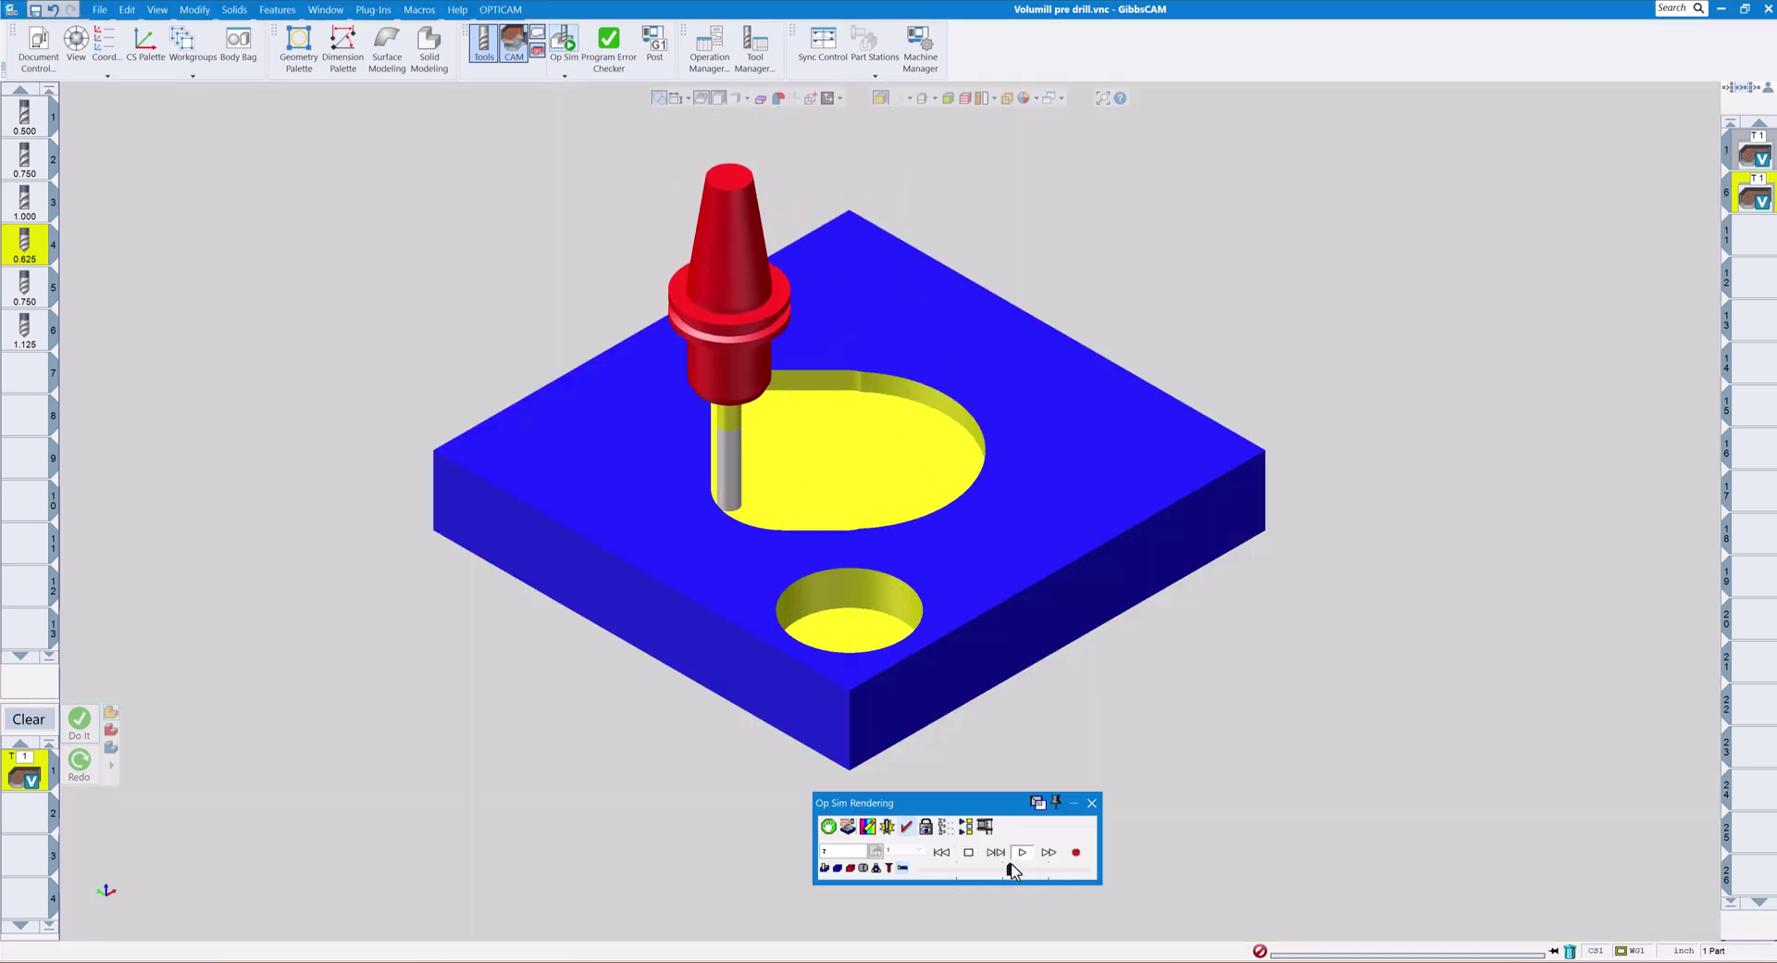
{"action": "left_click", "coordinate": [1030, 869]}
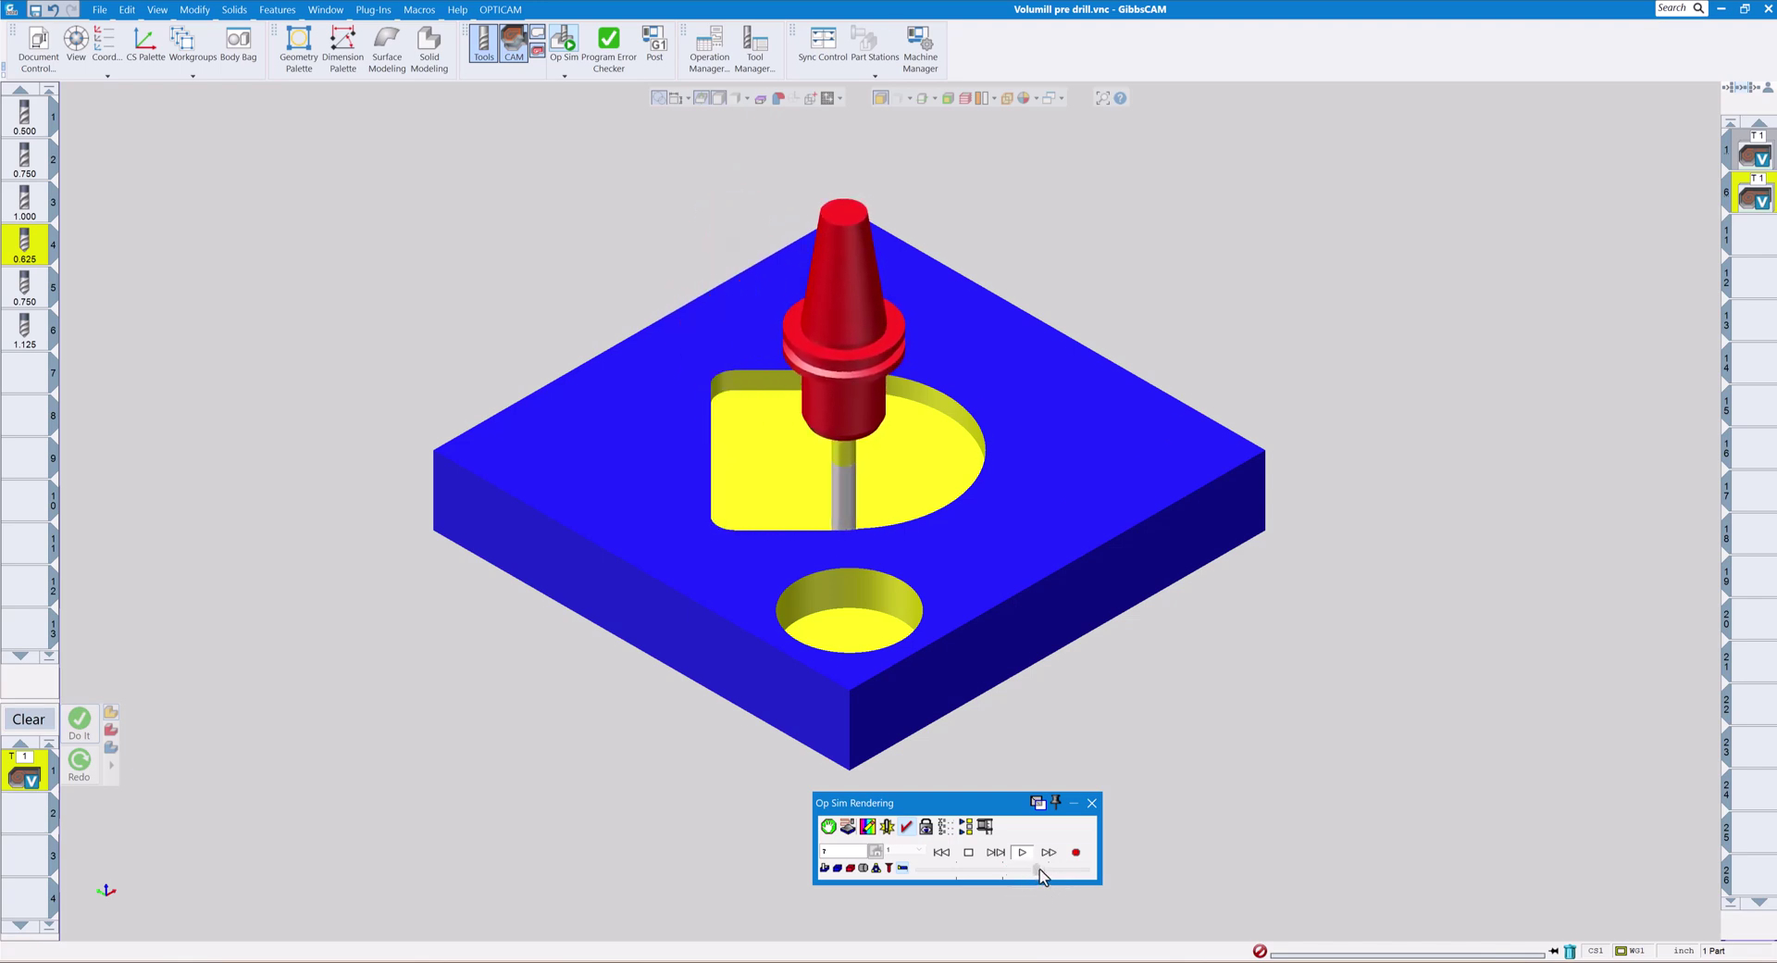
{"action": "left_click", "coordinate": [1043, 870]}
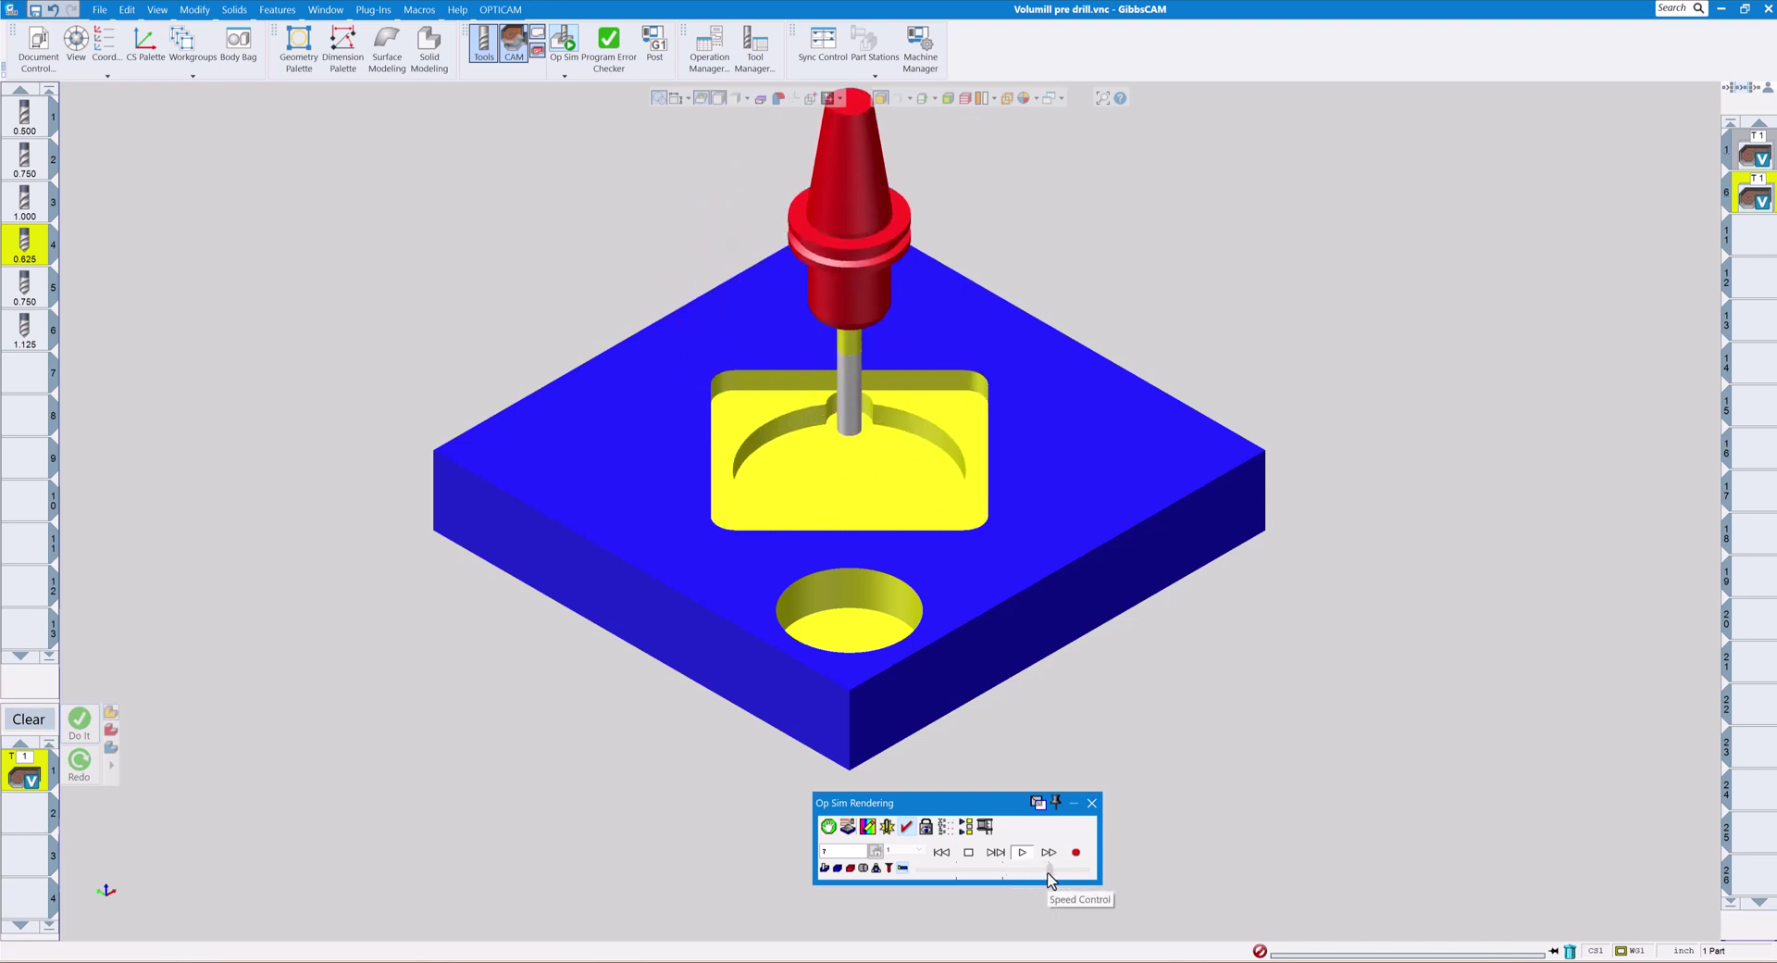
{"action": "left_click_drag", "start_coordinate": [1040, 872], "coordinate": [1044, 872]}
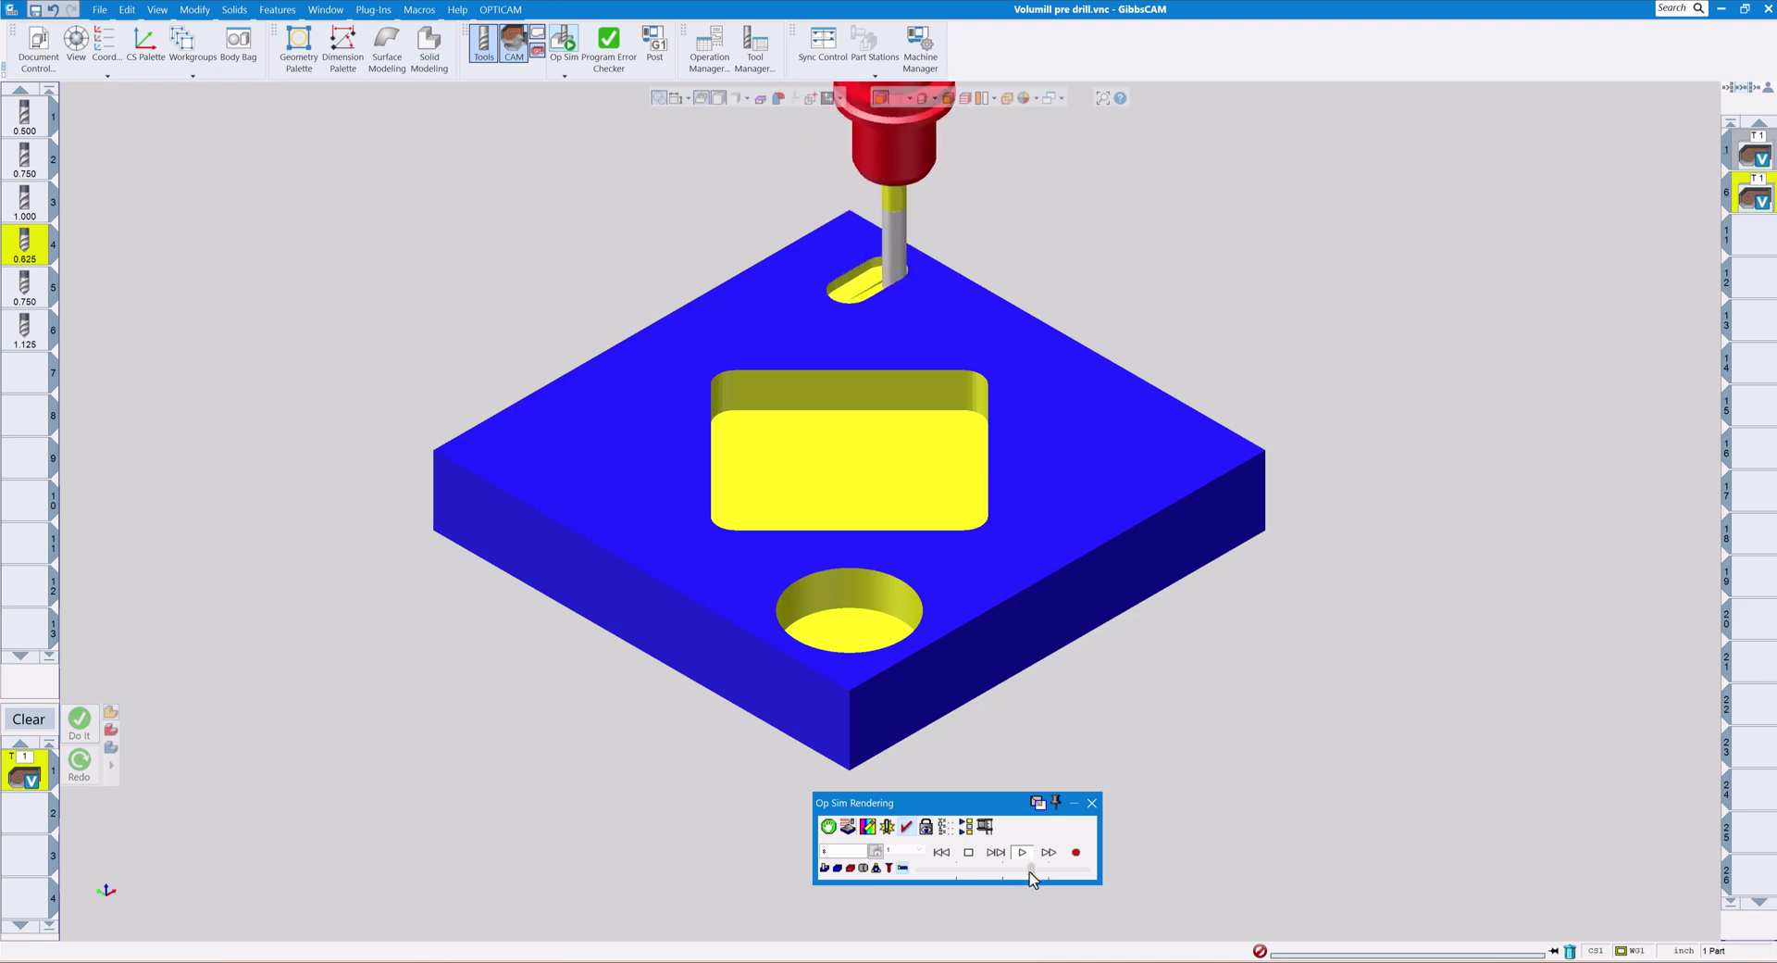
{"action": "left_click_drag", "start_coordinate": [1032, 873], "coordinate": [1055, 881]}
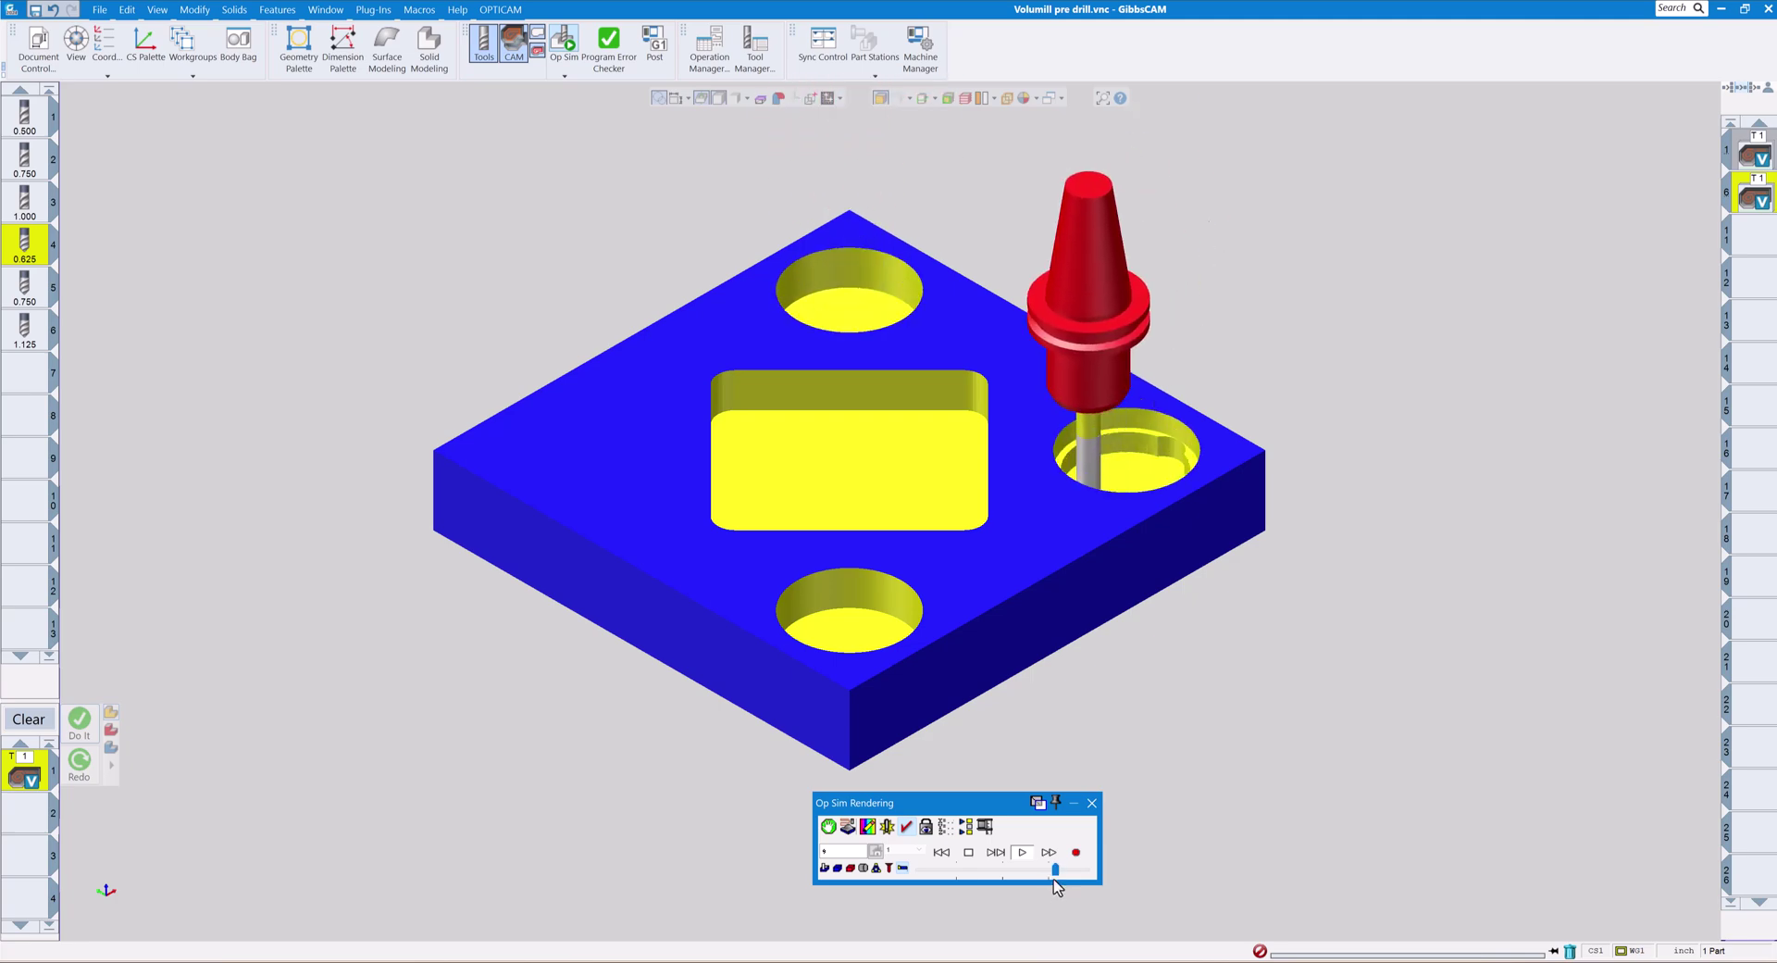
{"action": "left_click", "coordinate": [1092, 803]}
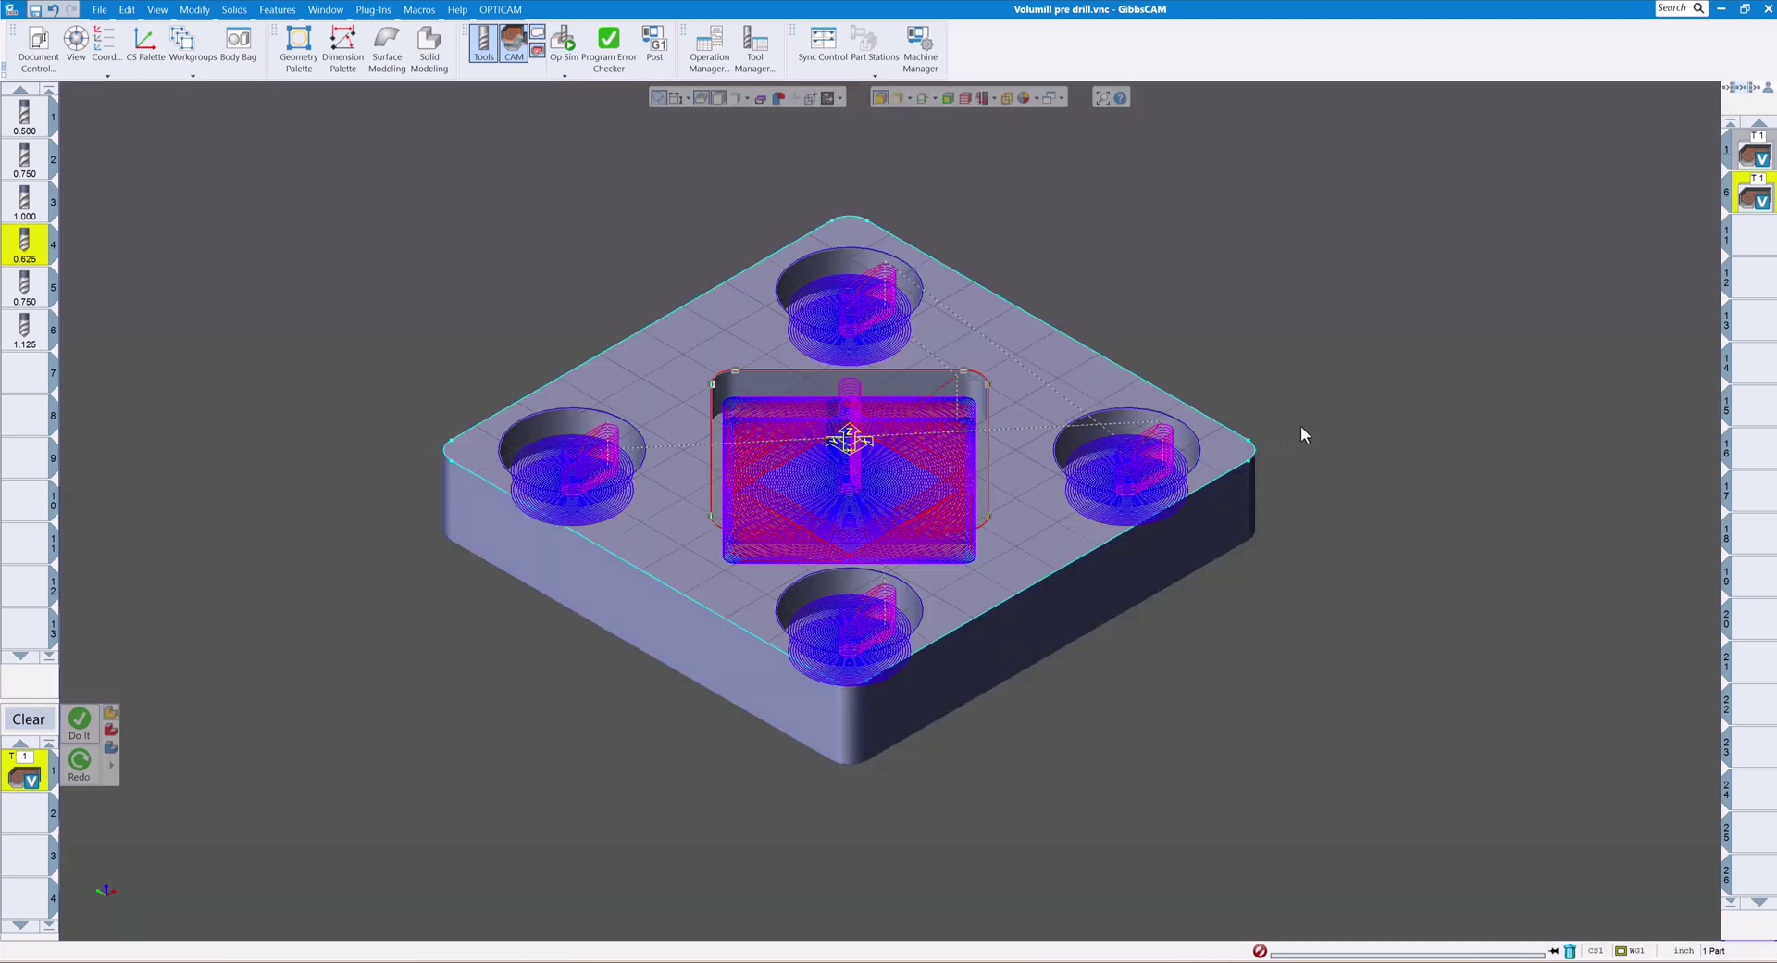
Step: Select an empty operation slot, clear the process list and add a Holes process using the 0.750 drill
{"action": "left_click", "coordinate": [1745, 239]}
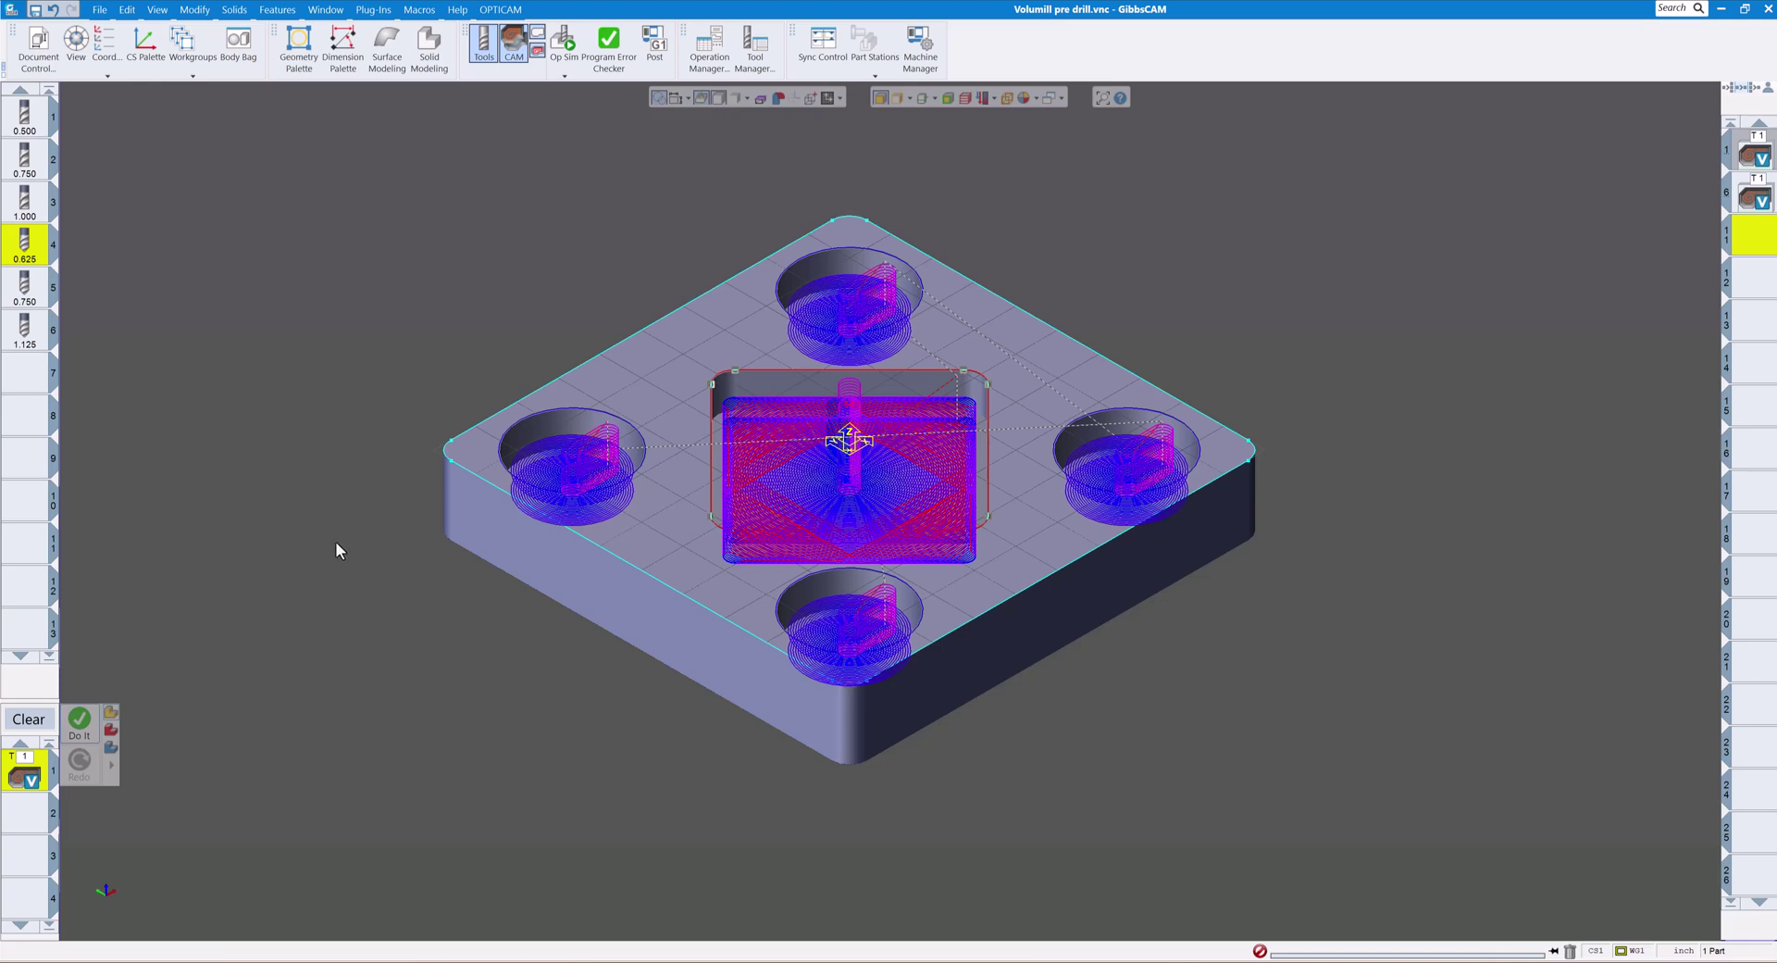
{"action": "left_click", "coordinate": [27, 718]}
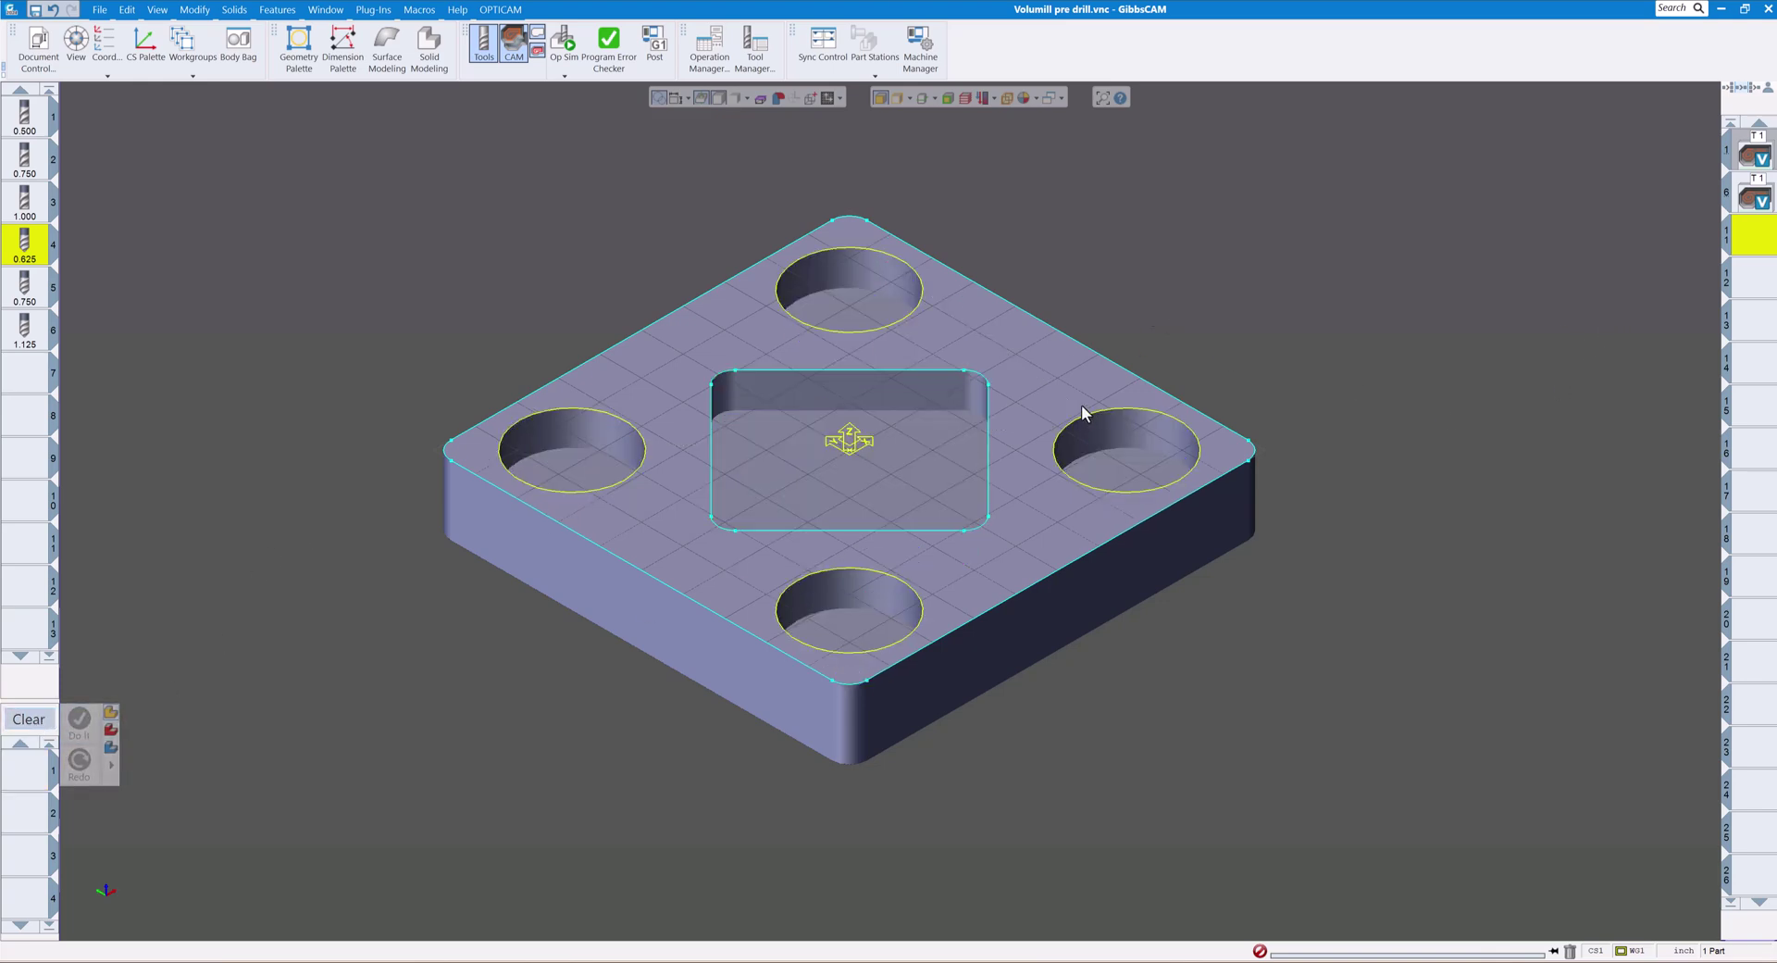
{"action": "double_click", "coordinate": [37, 775]}
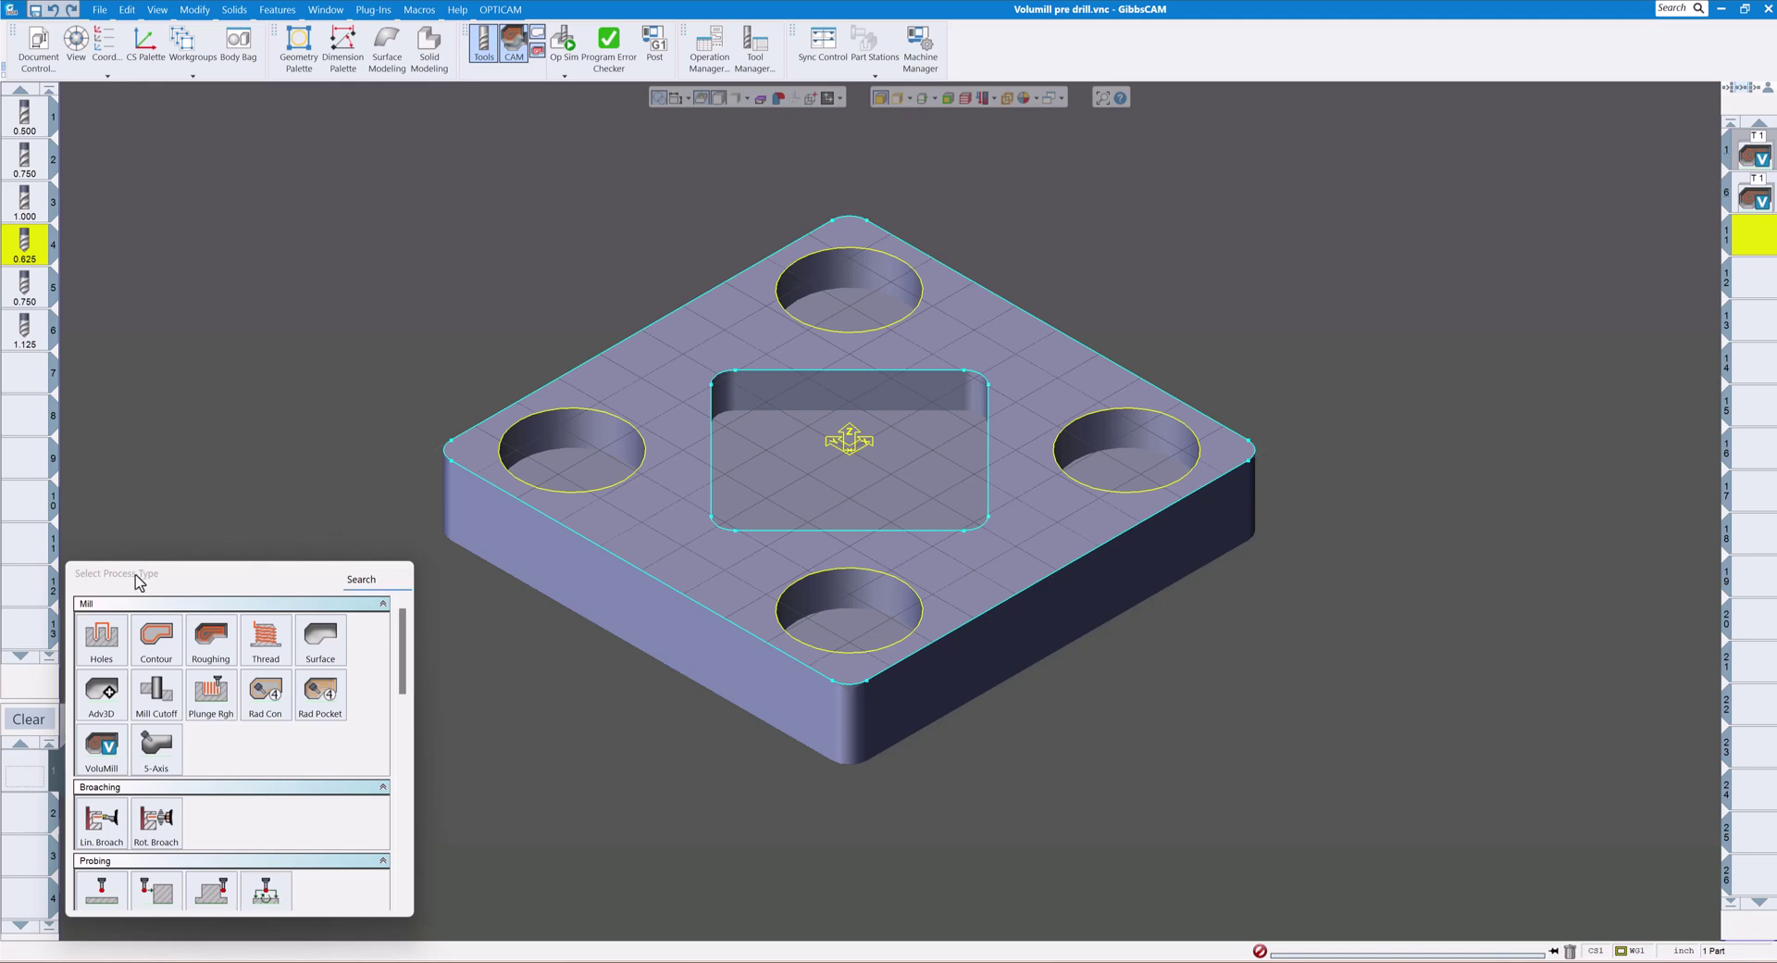
{"action": "left_click", "coordinate": [109, 644]}
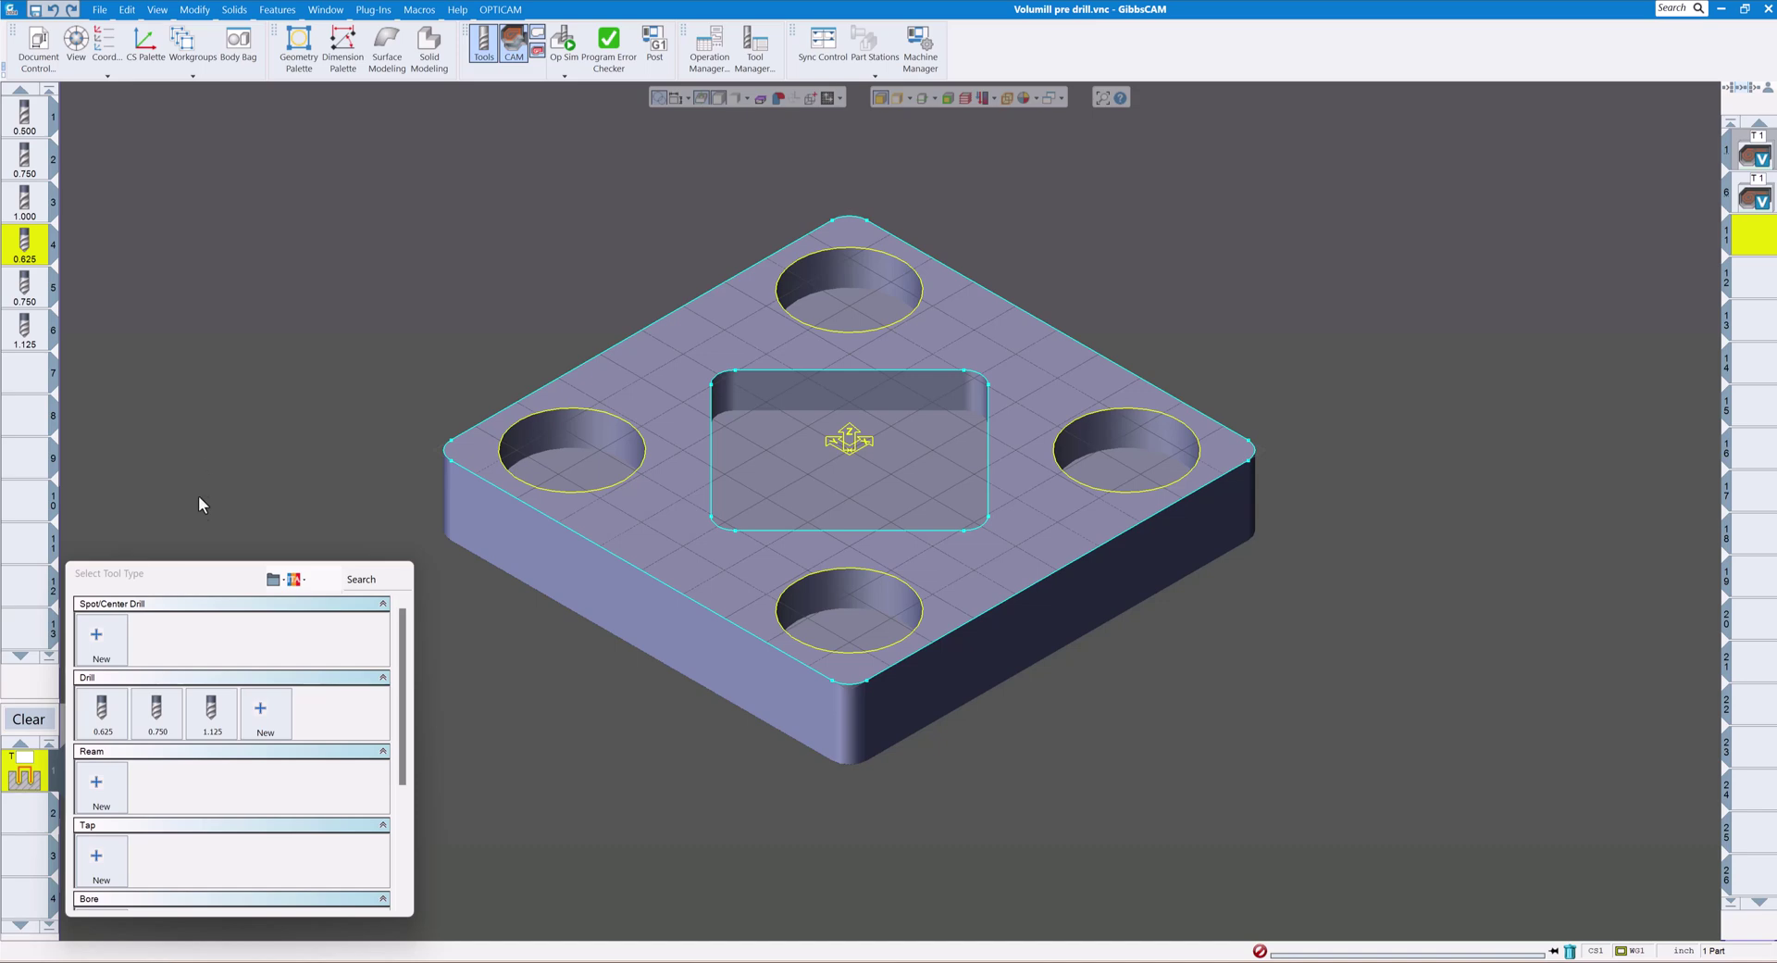
{"action": "mouse_move", "coordinate": [107, 726]}
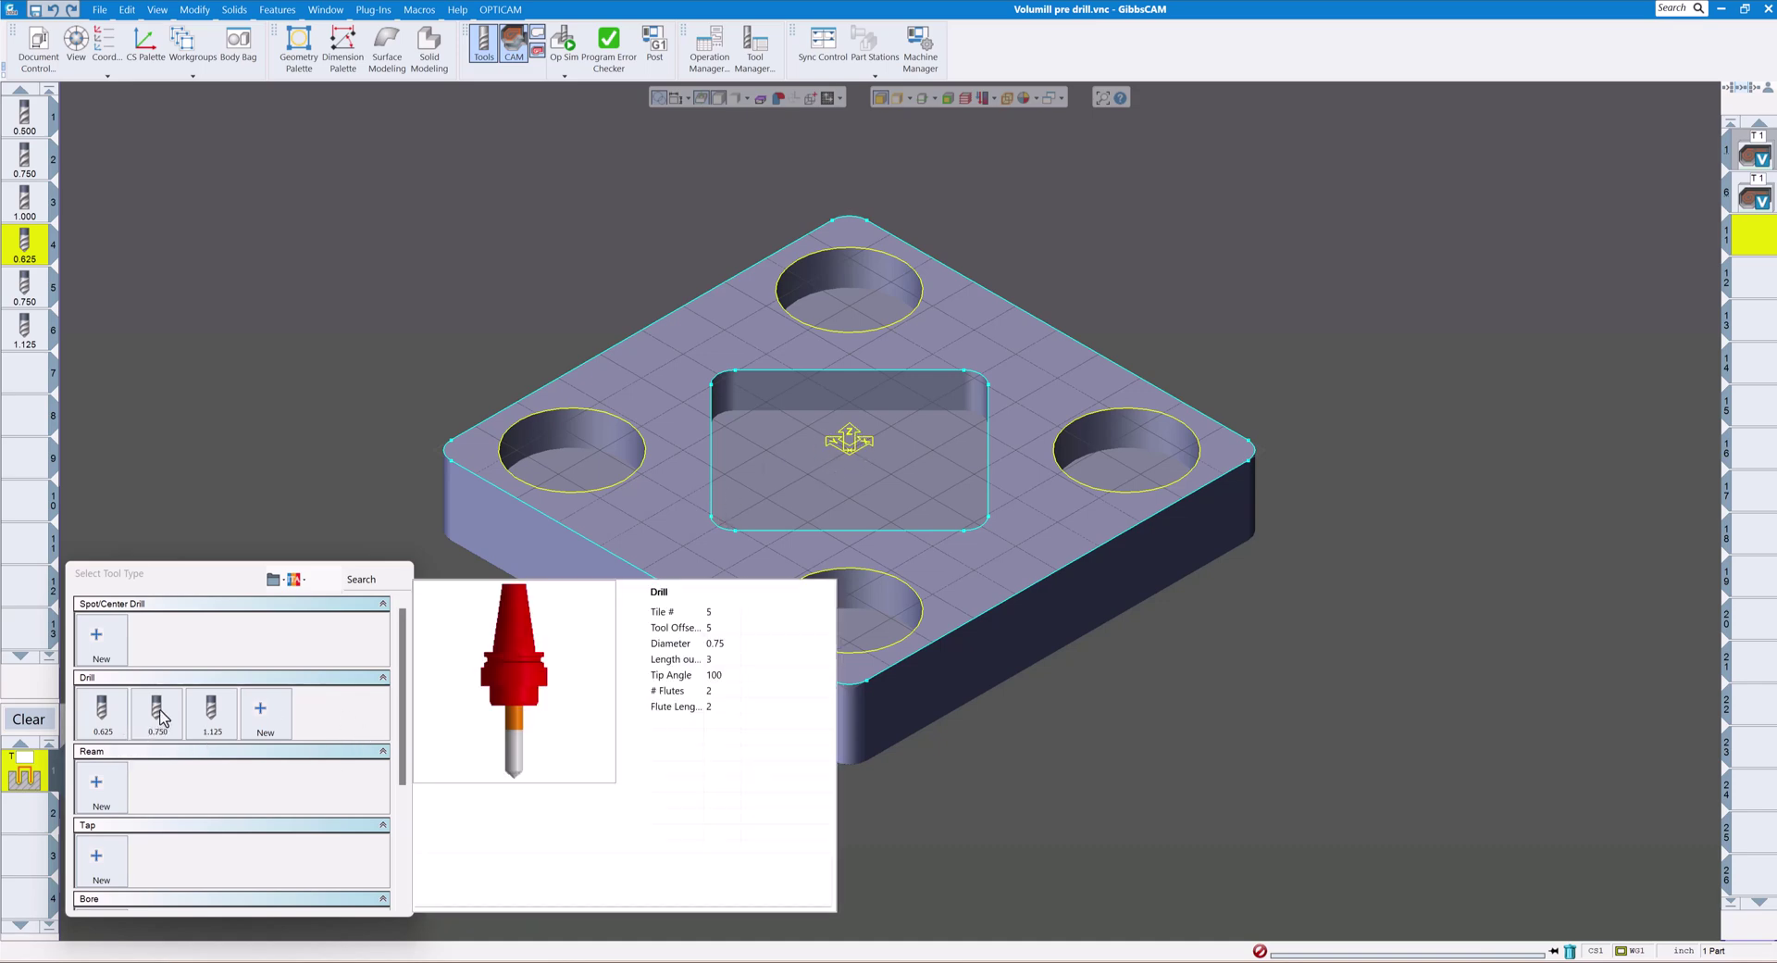
{"action": "left_click_drag", "start_coordinate": [20, 768], "coordinate": [22, 770]}
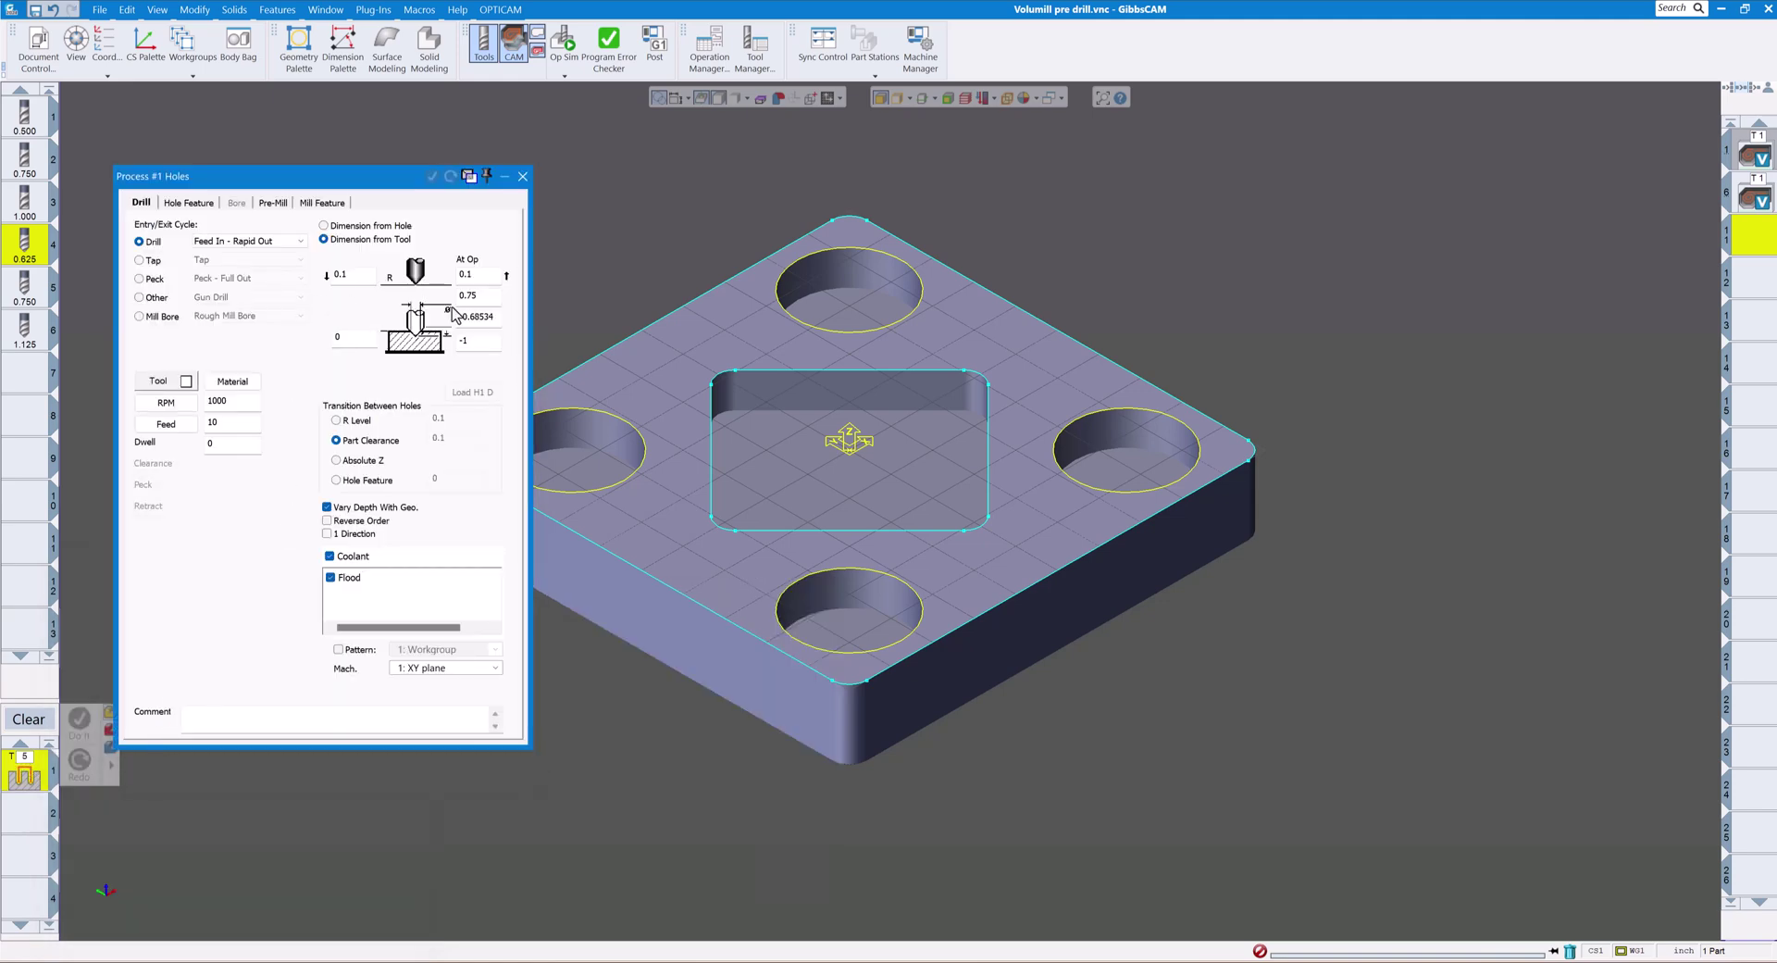
{"action": "left_click", "coordinate": [523, 176]}
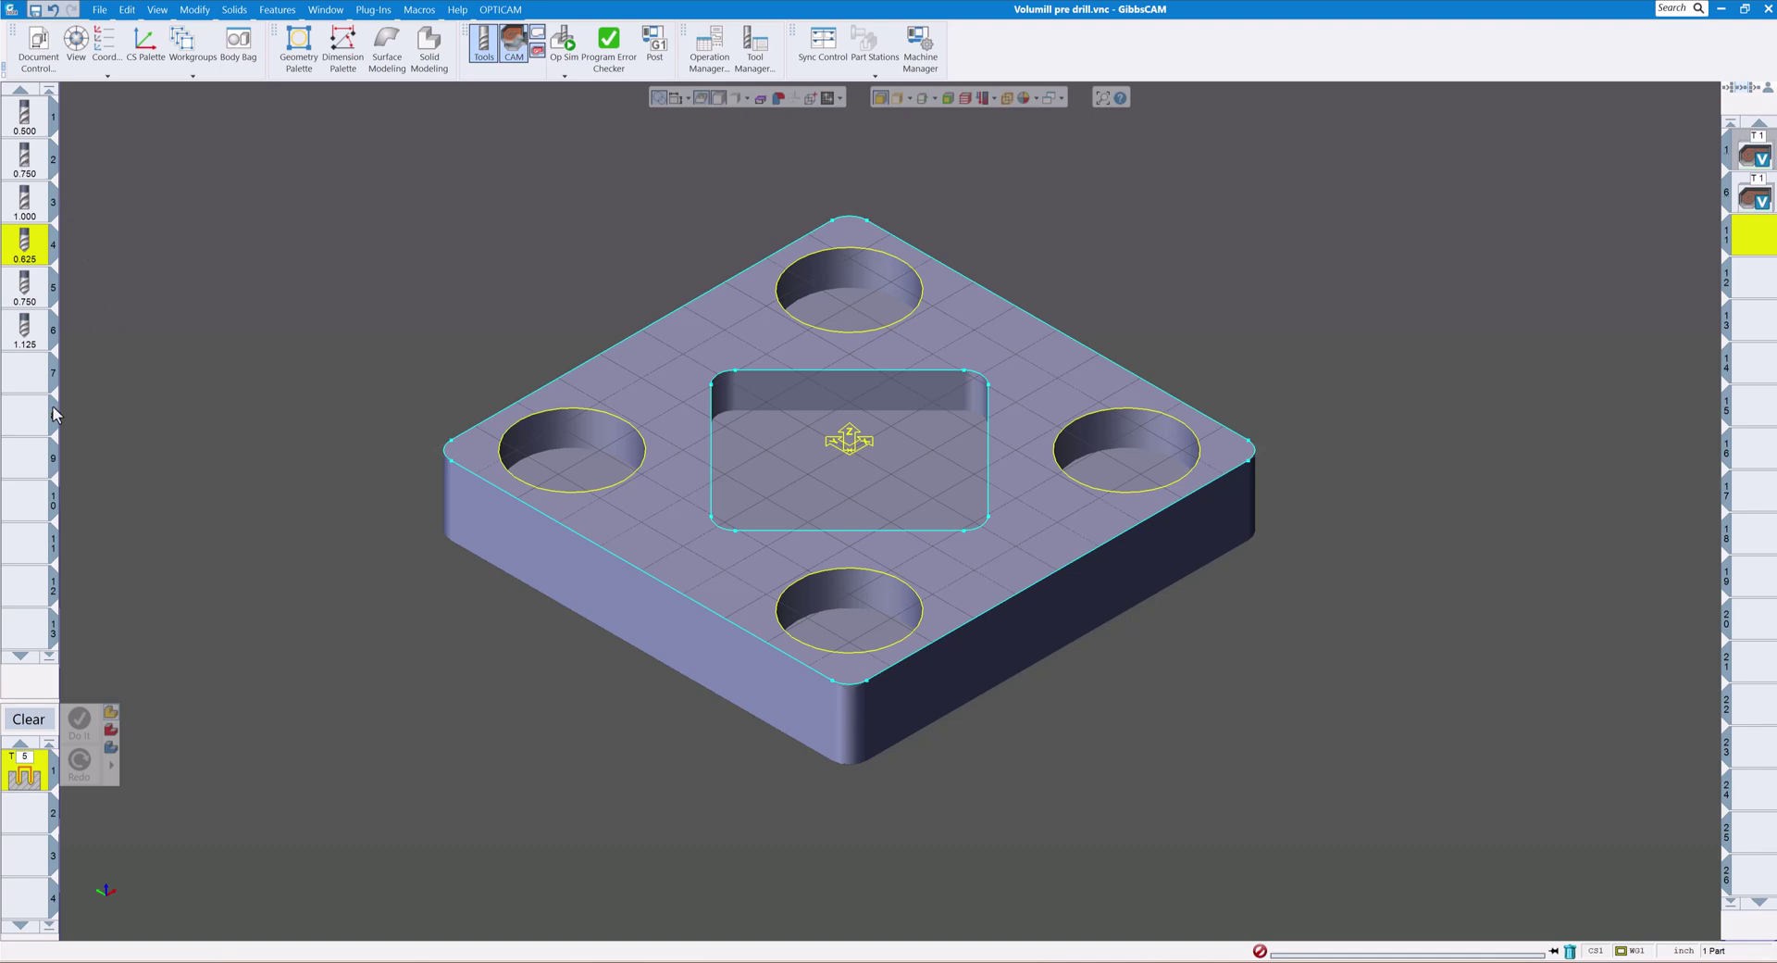
Step: Add a VoluMill process after the Holes process, using the 0.750 rough endmill and the existing settings
{"action": "double_click", "coordinate": [22, 817]}
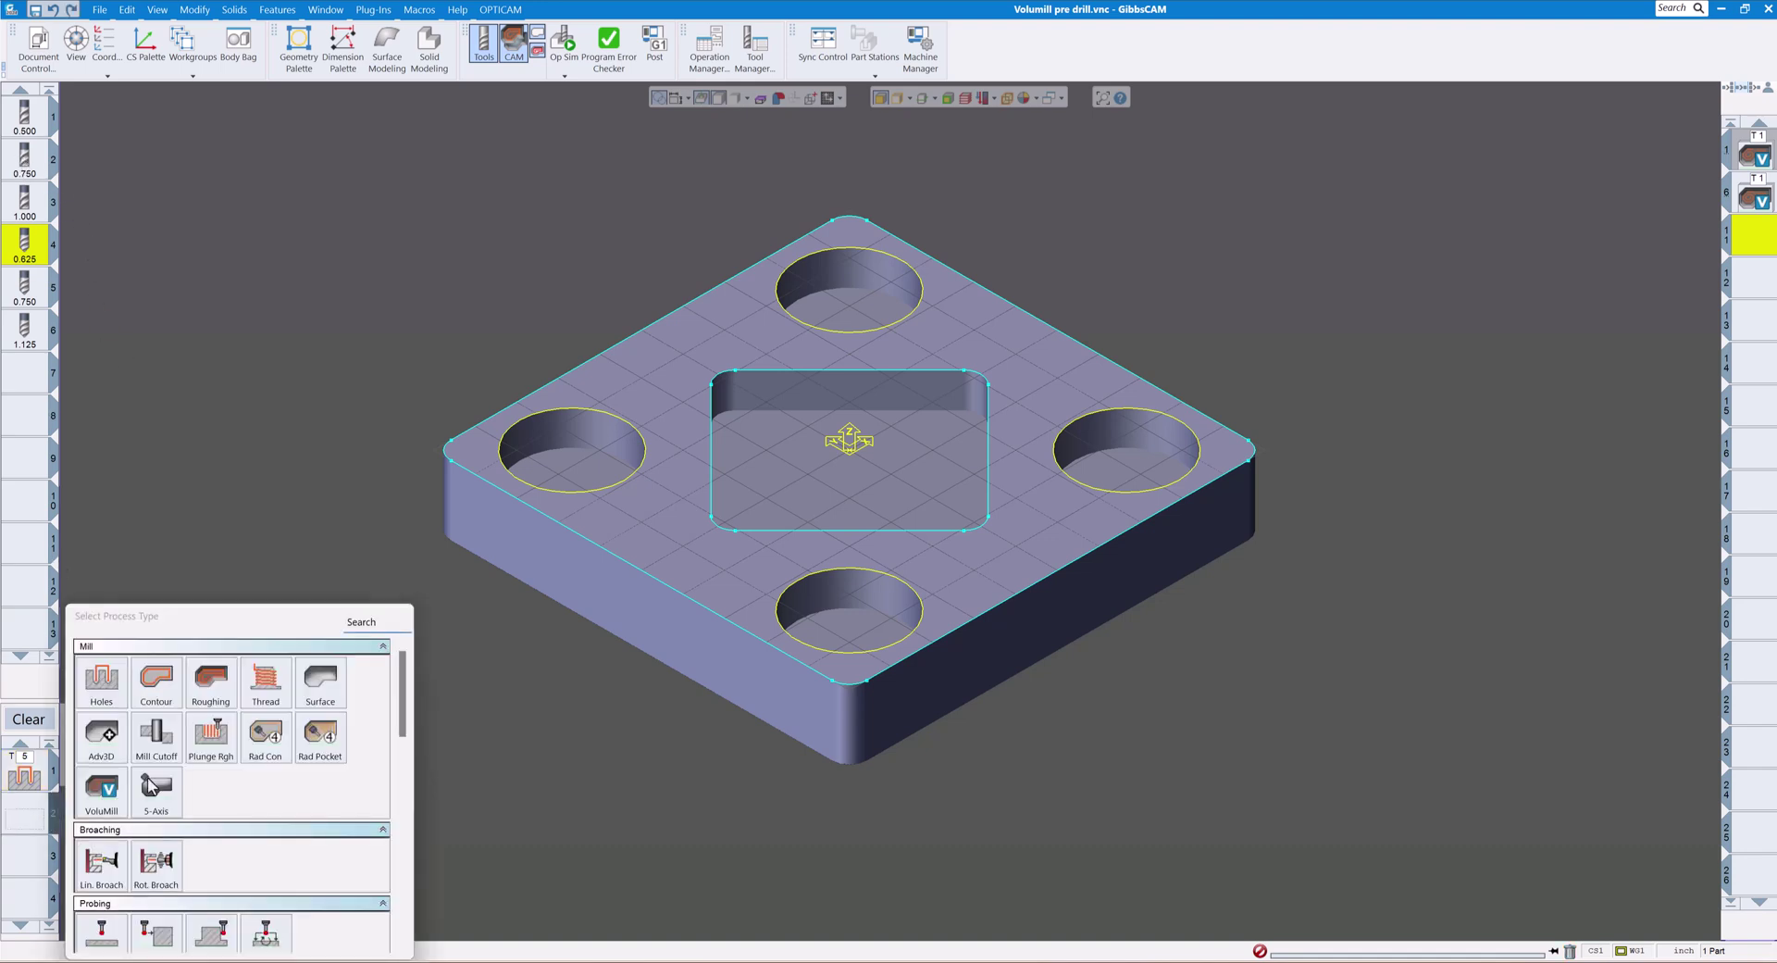
{"action": "left_click", "coordinate": [109, 789]}
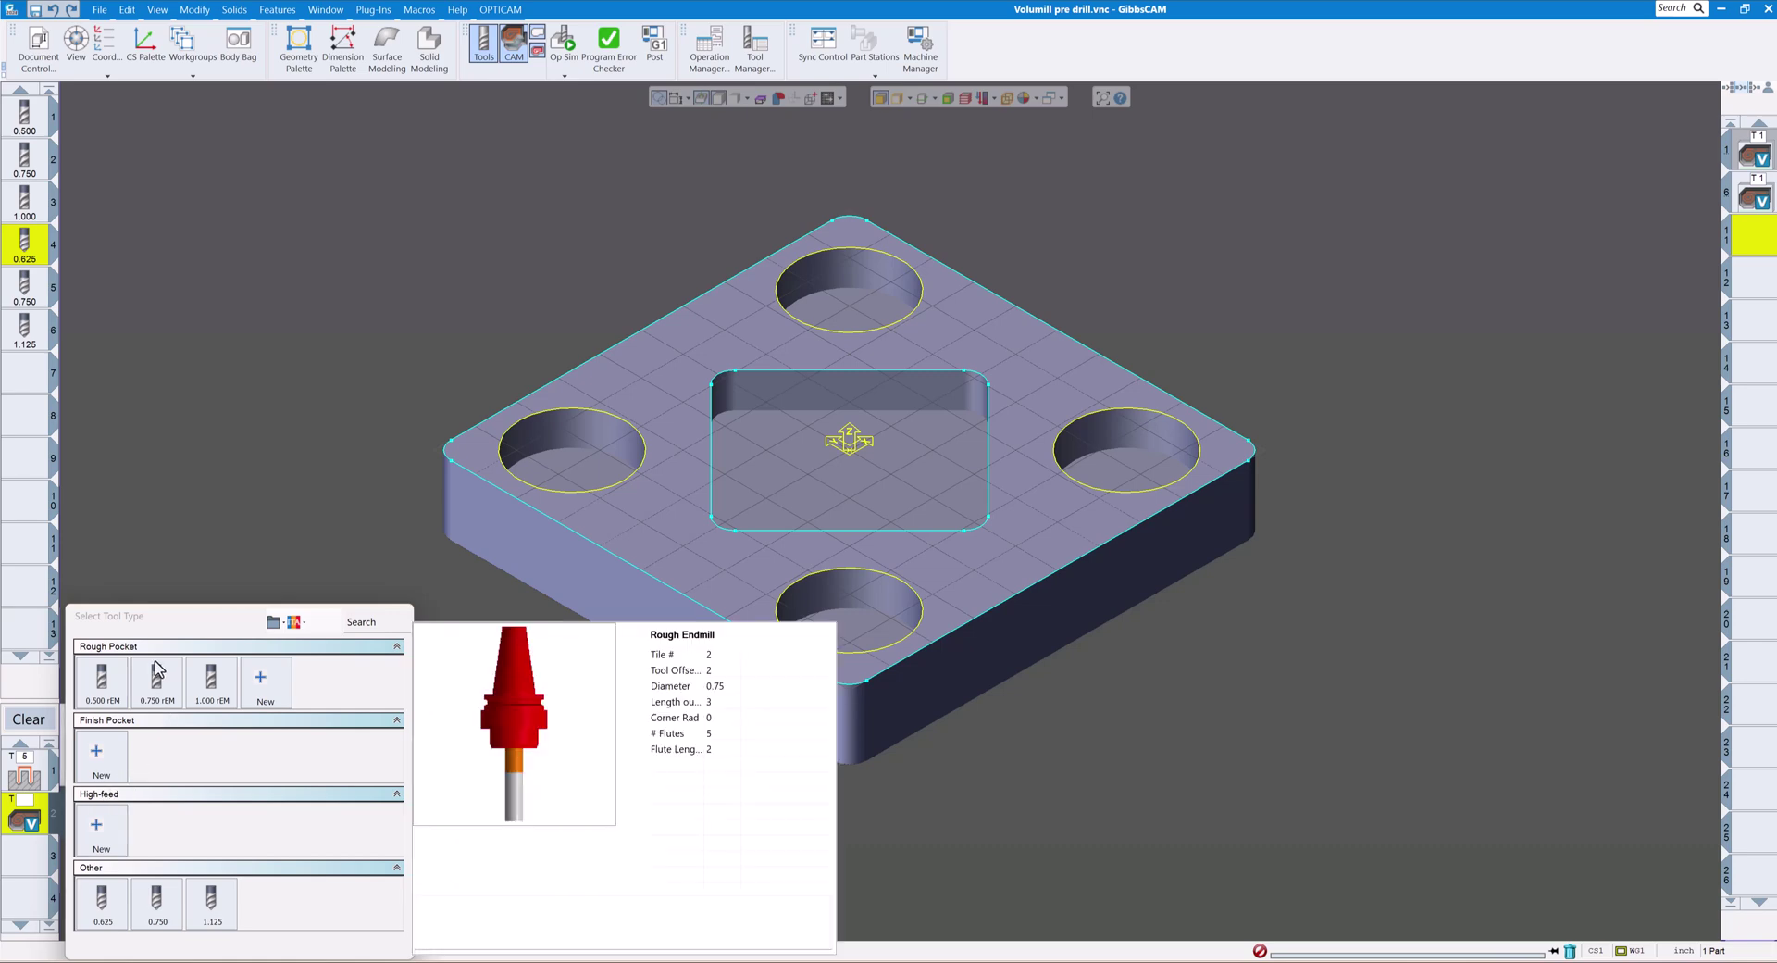
{"action": "left_click", "coordinate": [157, 678]}
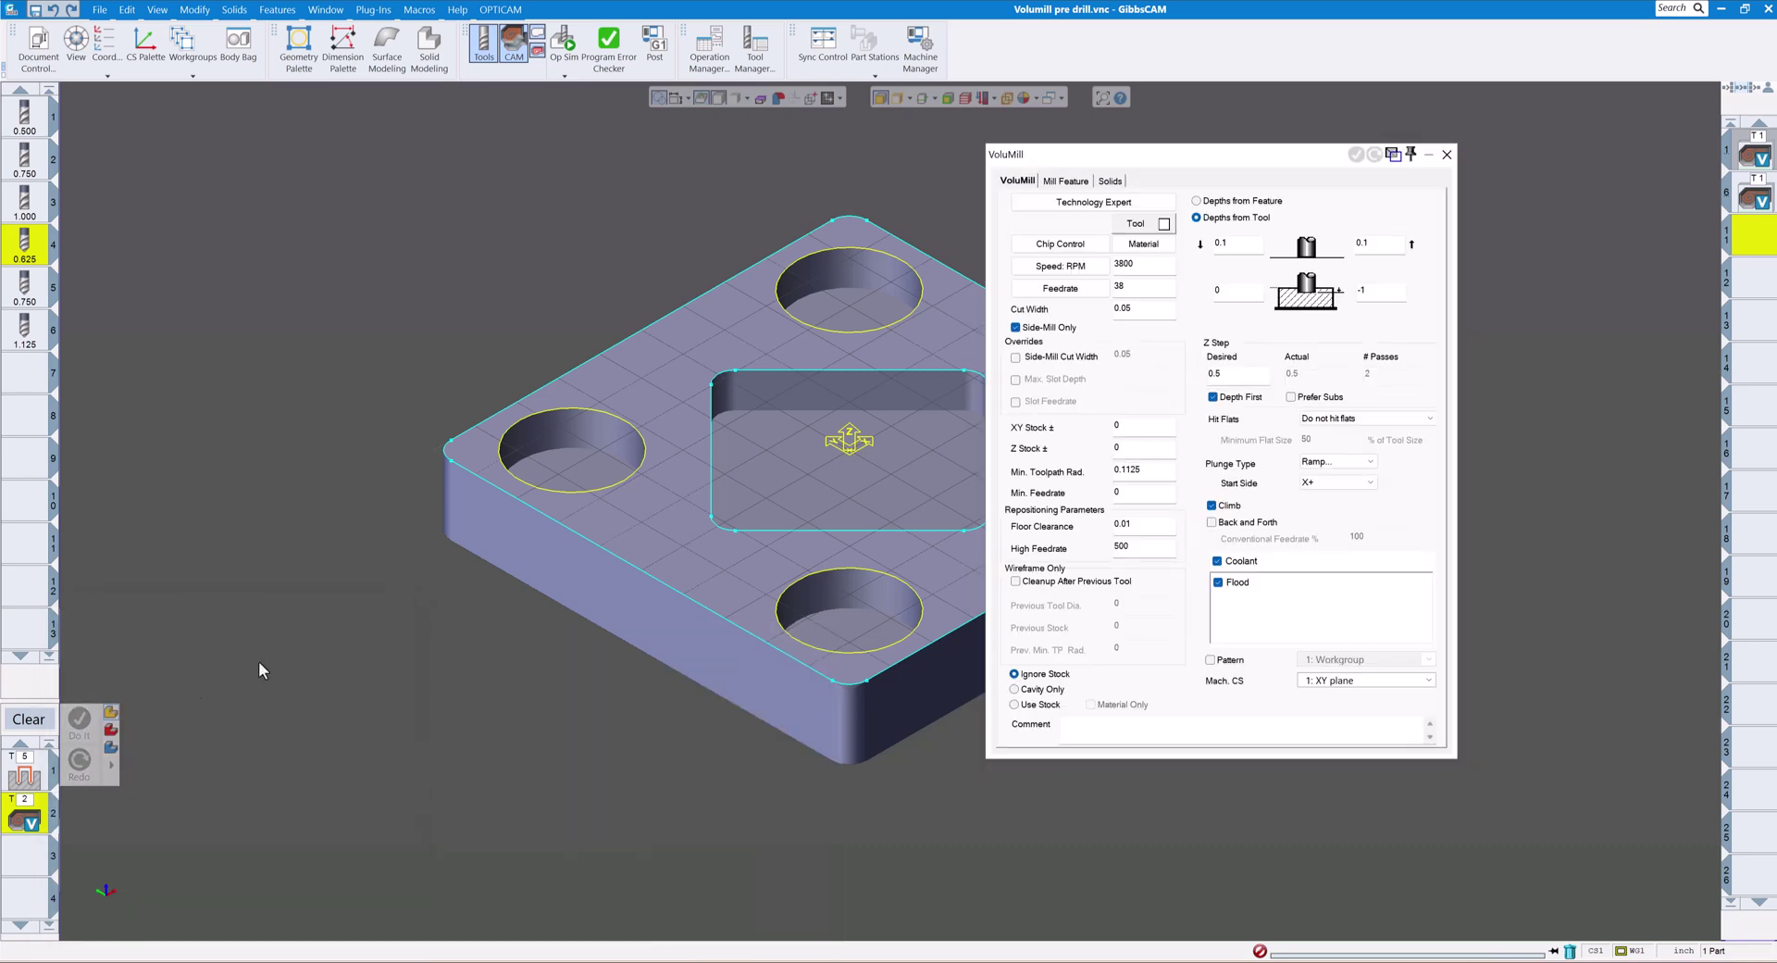
{"action": "left_click", "coordinate": [1446, 154]}
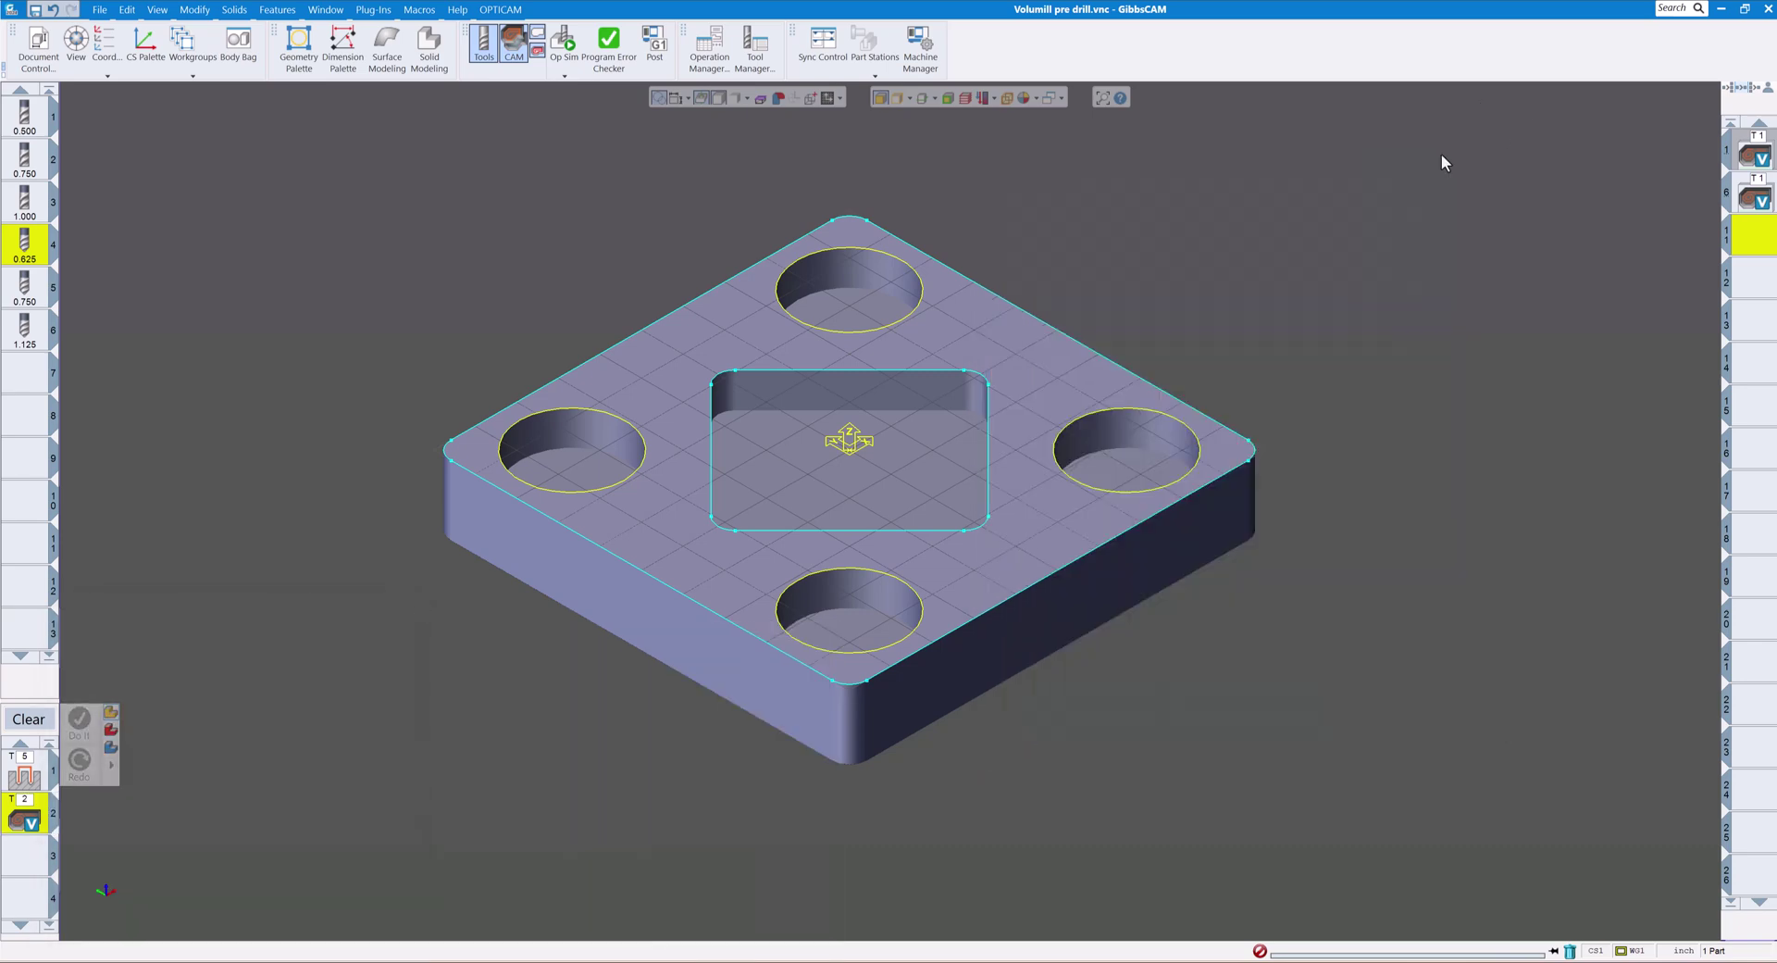
Step: Generate the drilling and VoluMill operations on the rectangular centre pocket's edge, and disable the second existing VoluMill operation group
{"action": "left_click", "coordinate": [842, 371]}
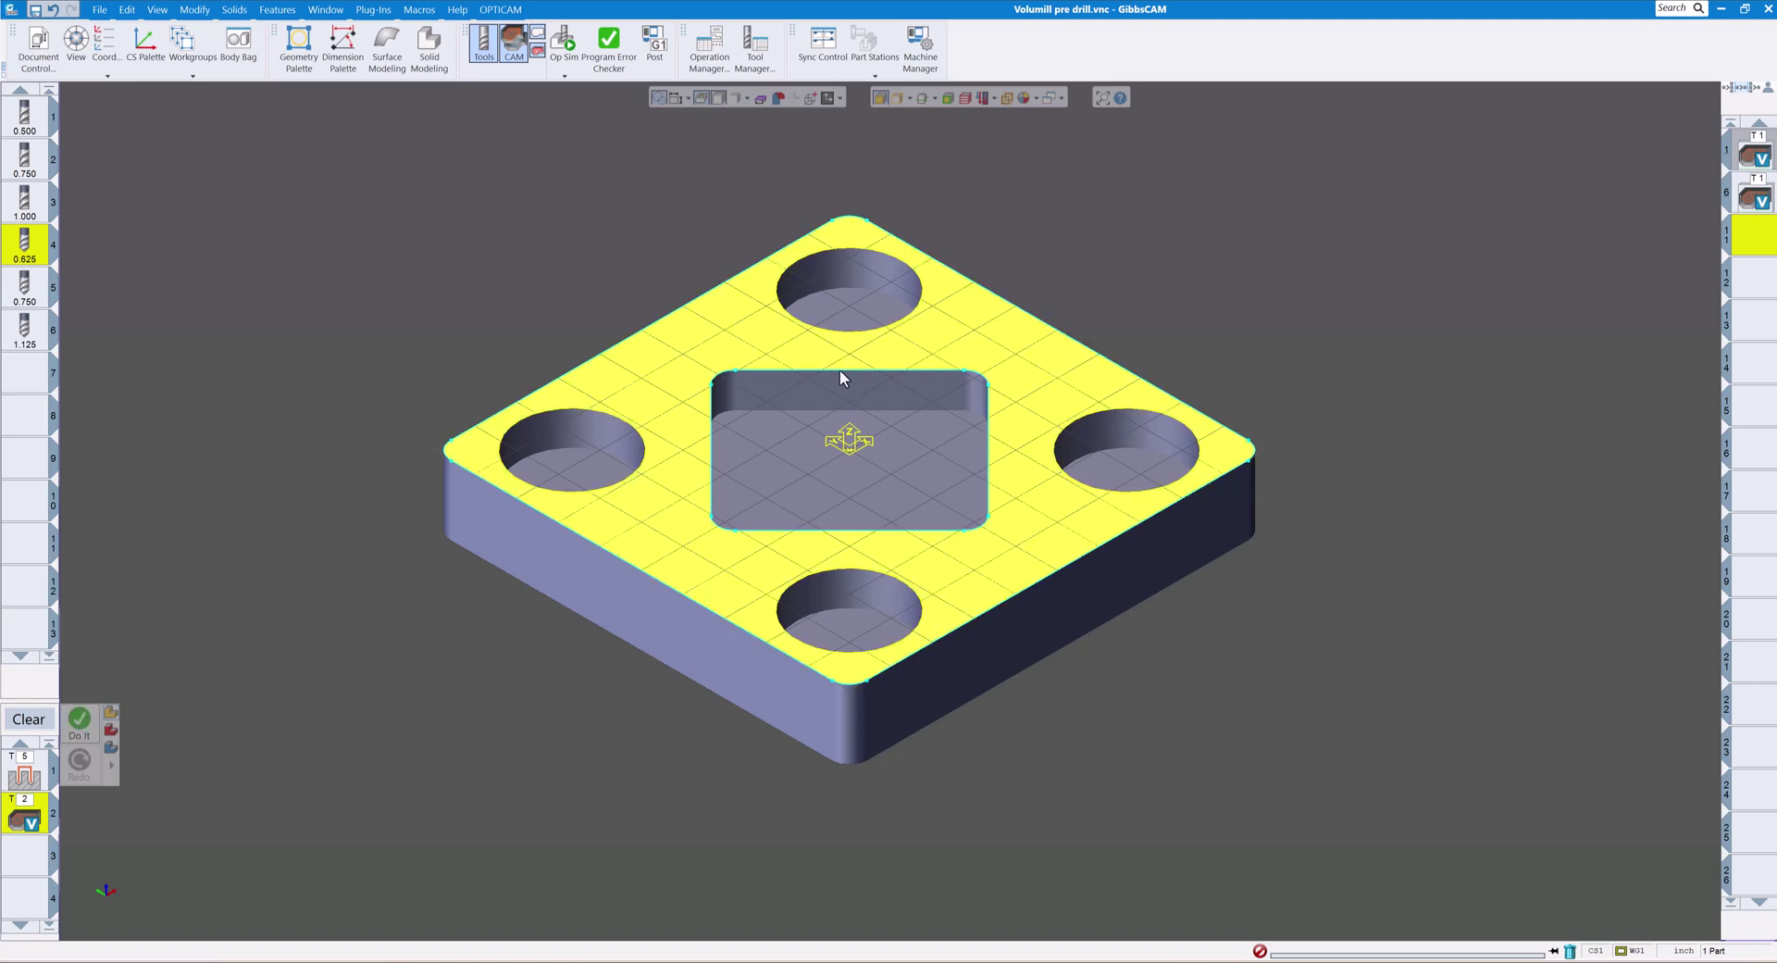
{"action": "left_click", "coordinate": [838, 370]}
{"action": "left_click", "coordinate": [79, 722]}
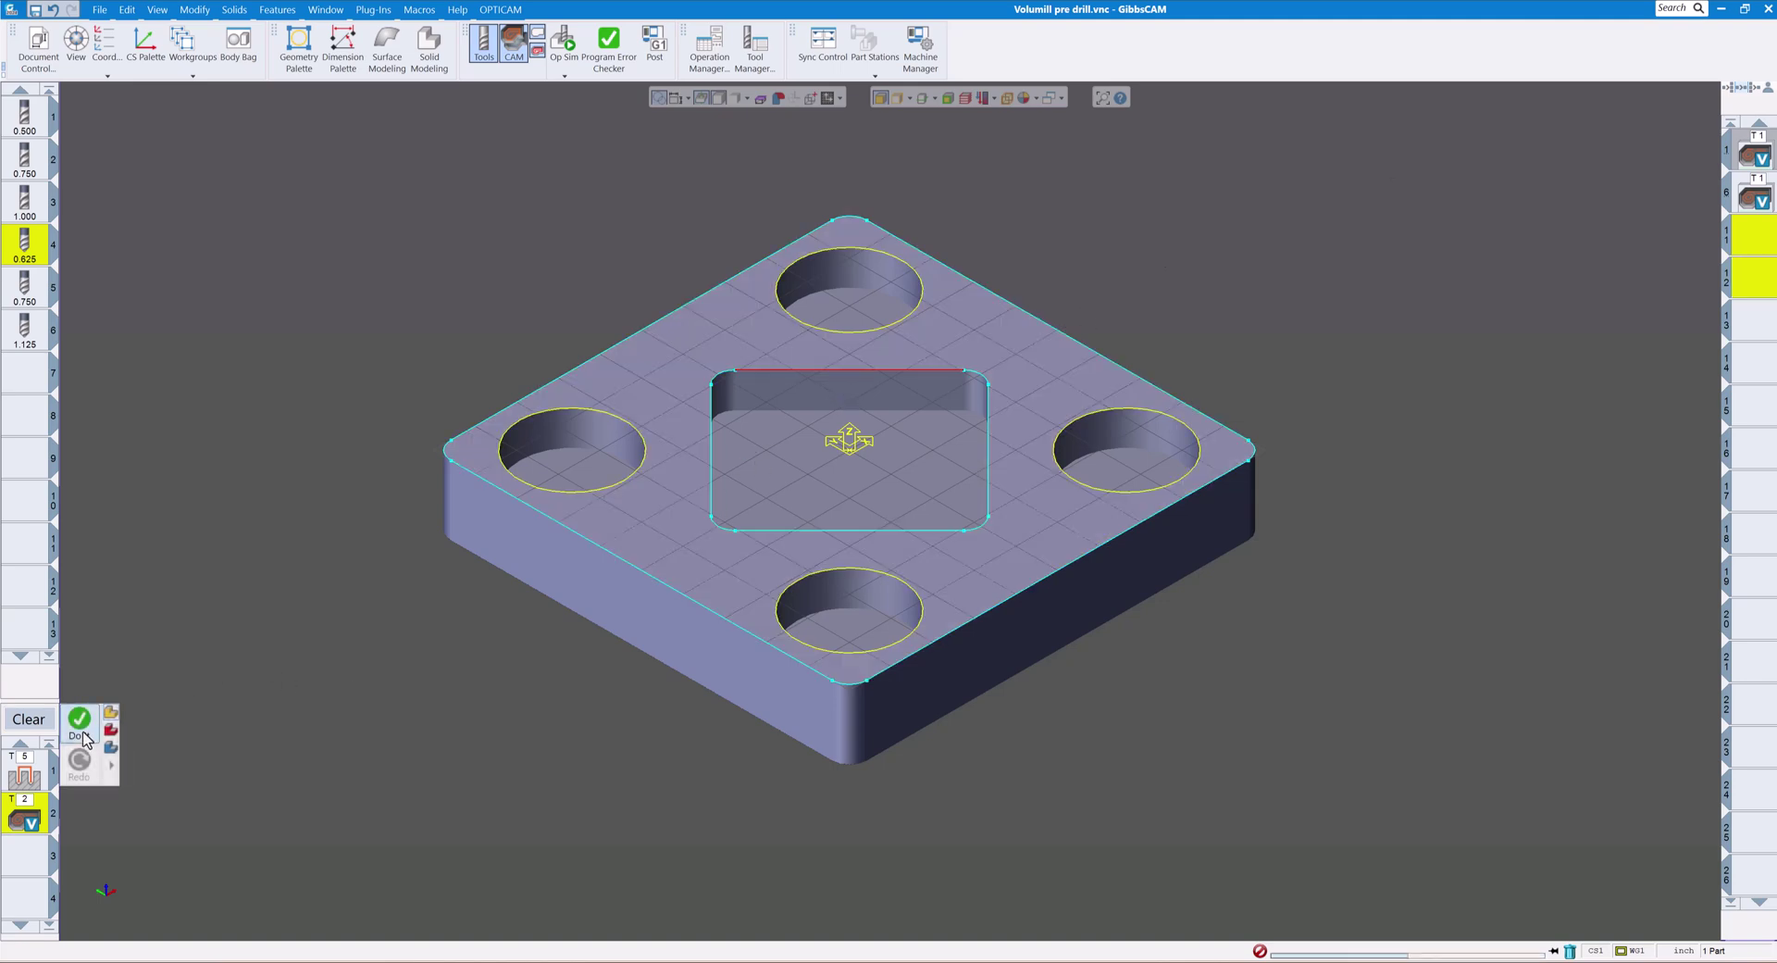
{"action": "right_click", "coordinate": [1759, 197]}
{"action": "left_click", "coordinate": [1680, 463]}
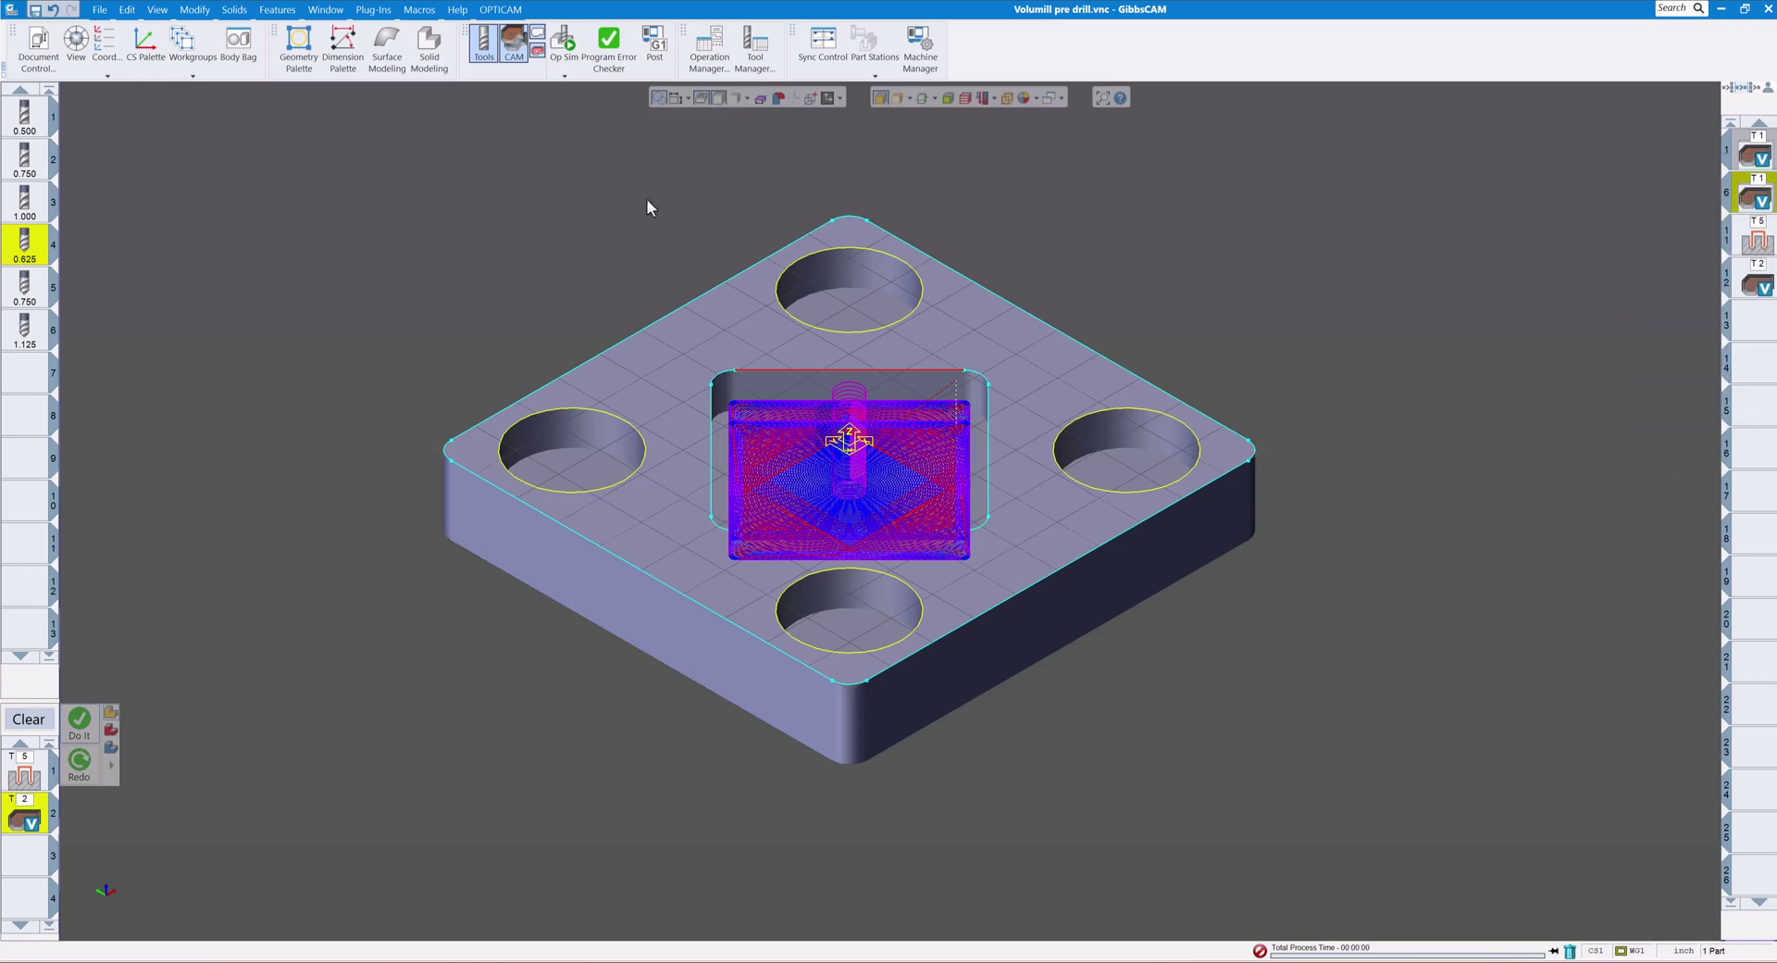
Step: Simulate the new drilling and VoluMill operations at reduced speed to examine the tool's entry into the centre pocket
{"action": "left_click", "coordinate": [563, 45]}
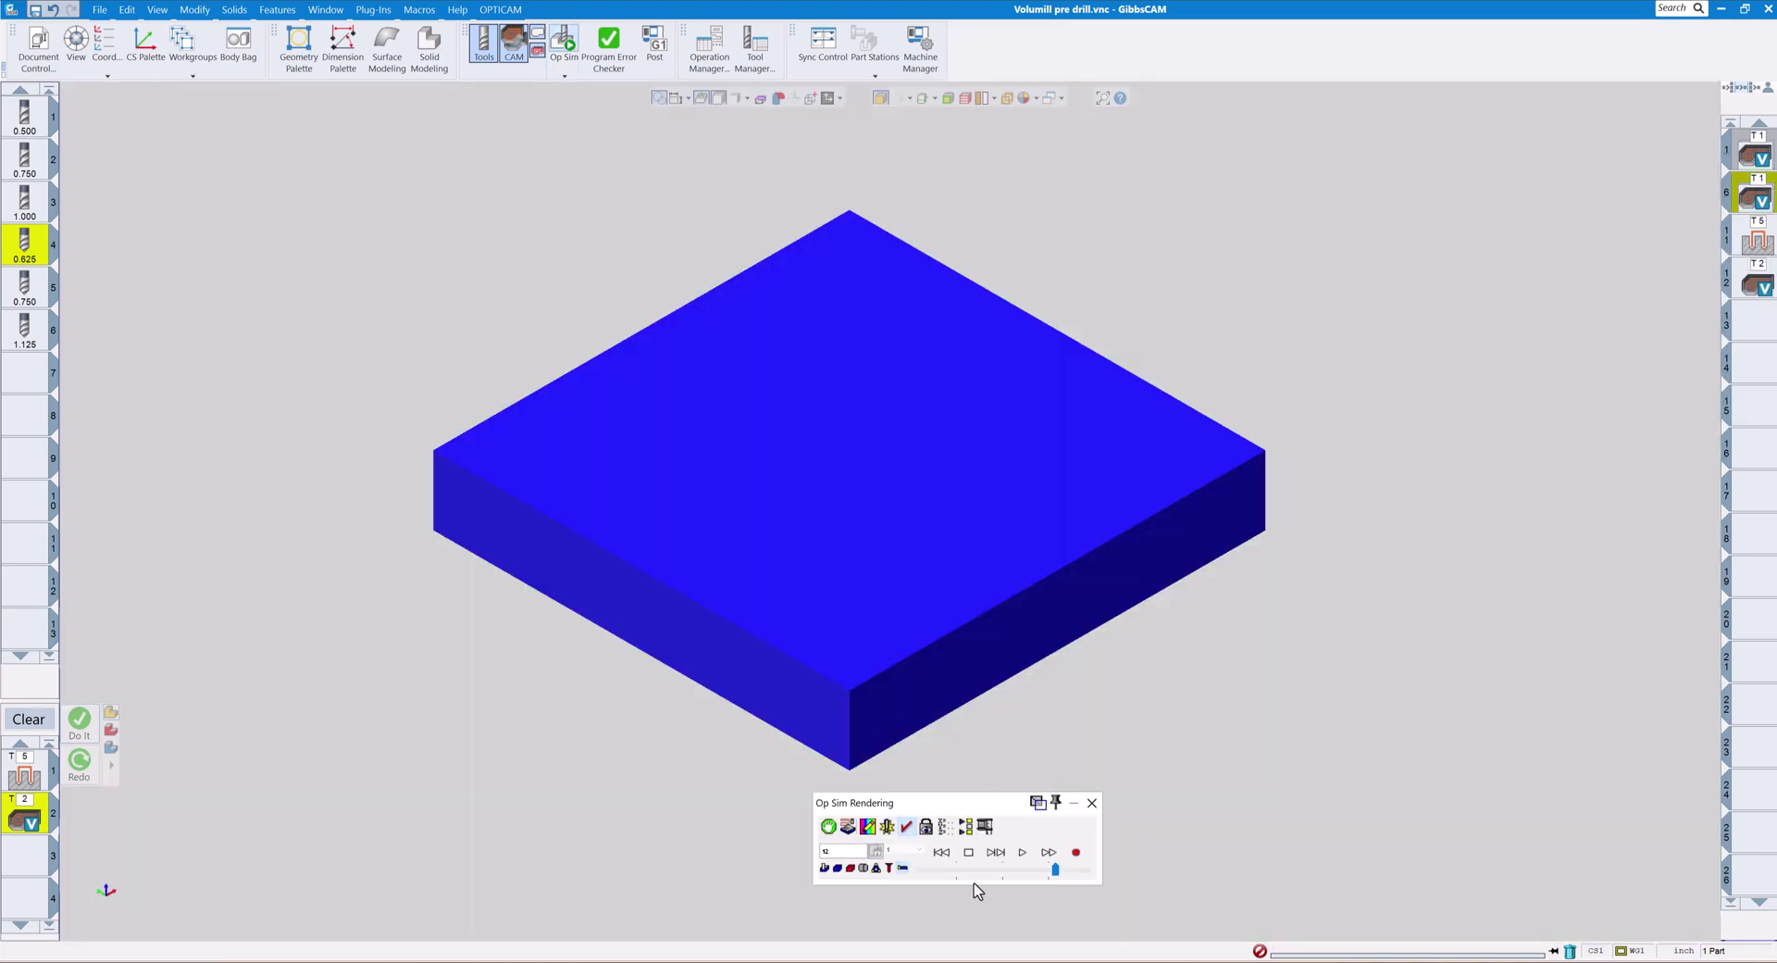
{"action": "left_click", "coordinate": [1022, 853]}
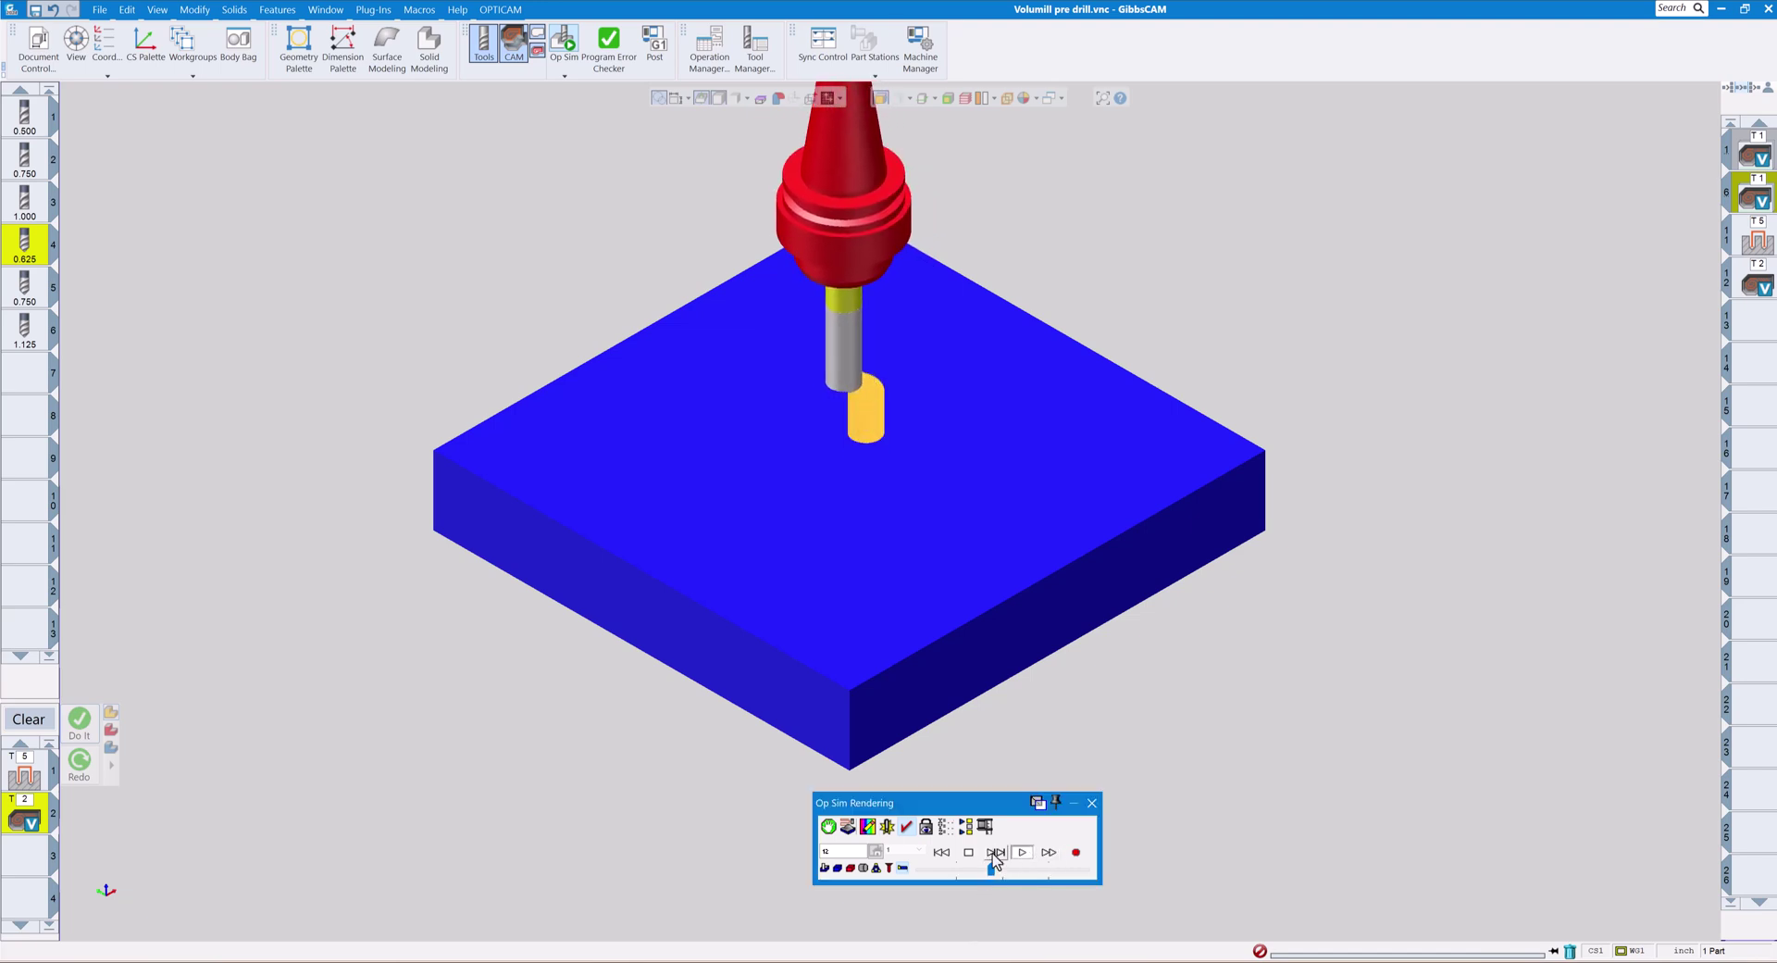
{"action": "left_click_drag", "start_coordinate": [993, 872], "coordinate": [1023, 870]}
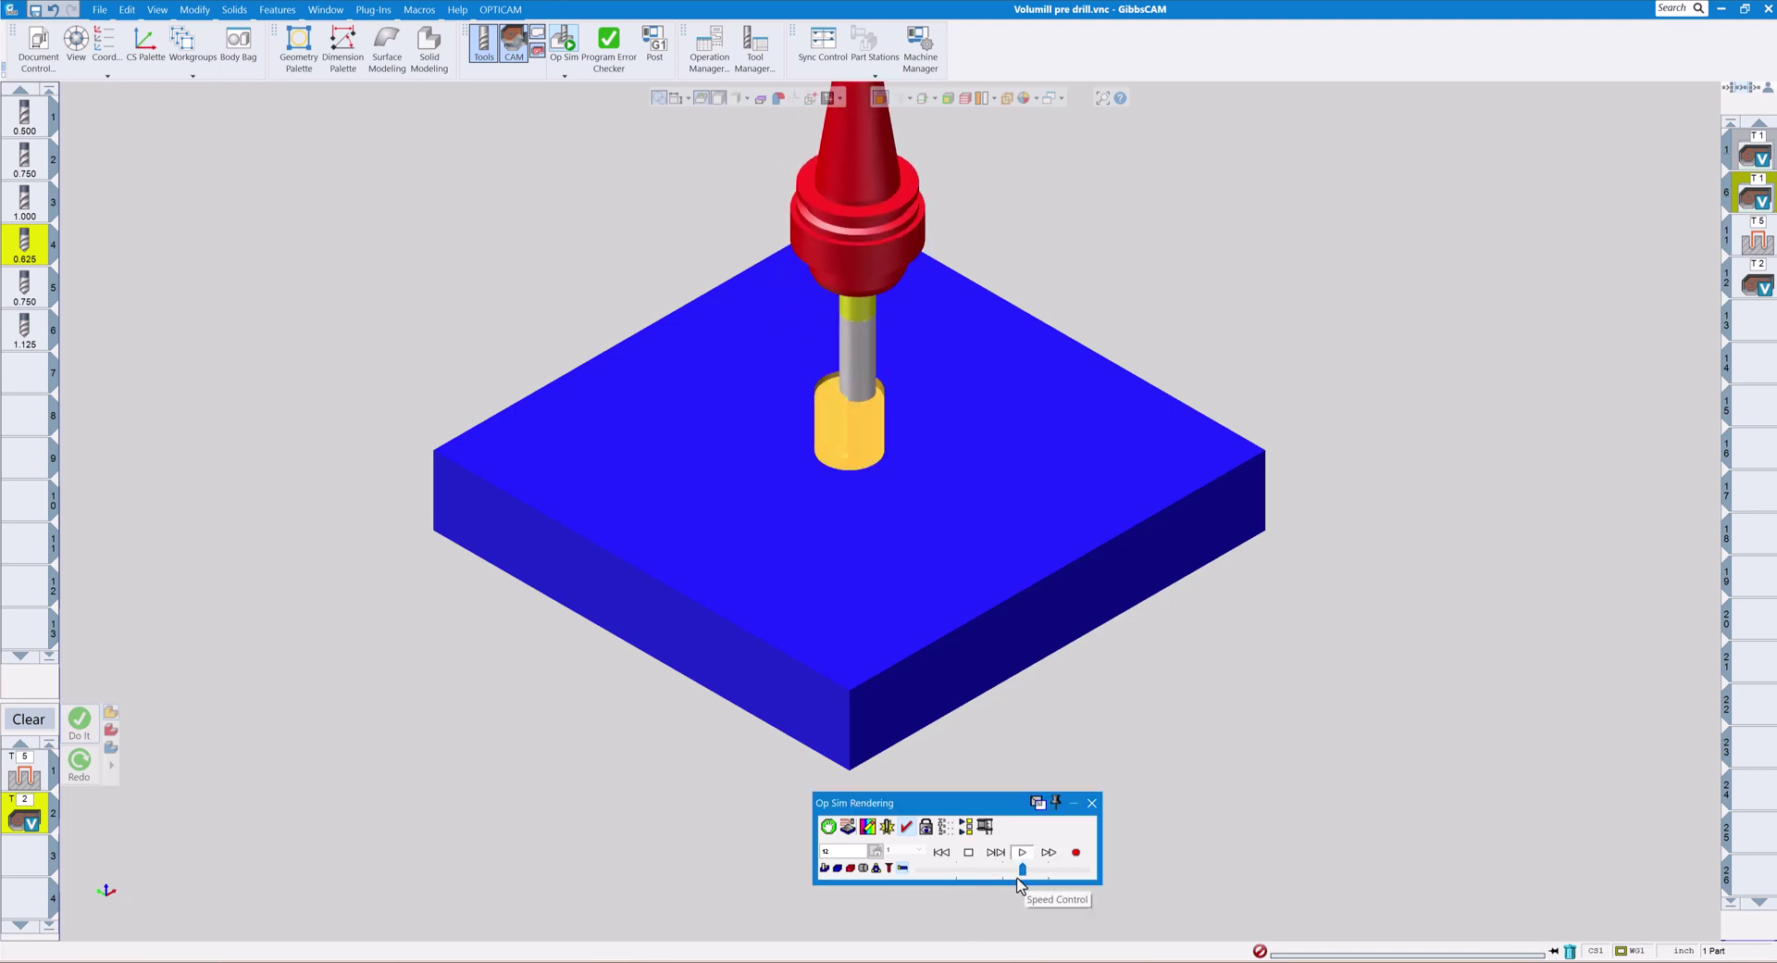
{"action": "left_click", "coordinate": [1092, 803]}
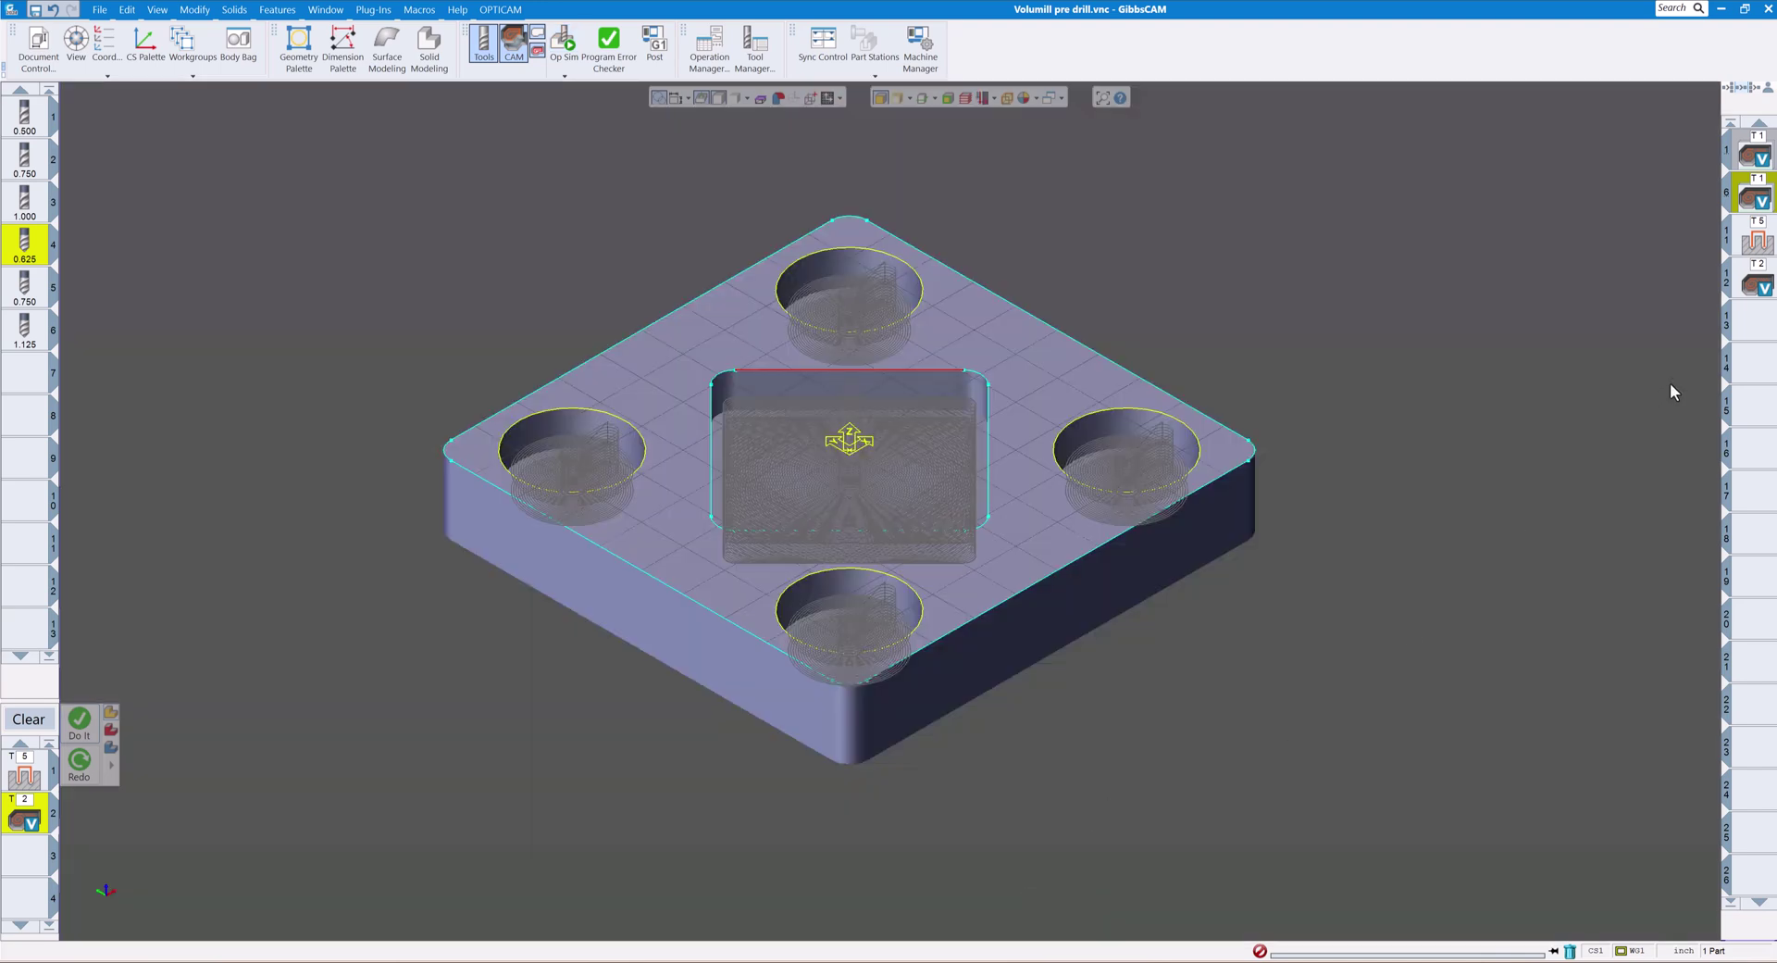
Step: Set the centre pocket's VoluMill operation to a Helix plunge with the existing helix values and regenerate it
{"action": "left_click", "coordinate": [1758, 283]}
{"action": "double_click", "coordinate": [1753, 288]}
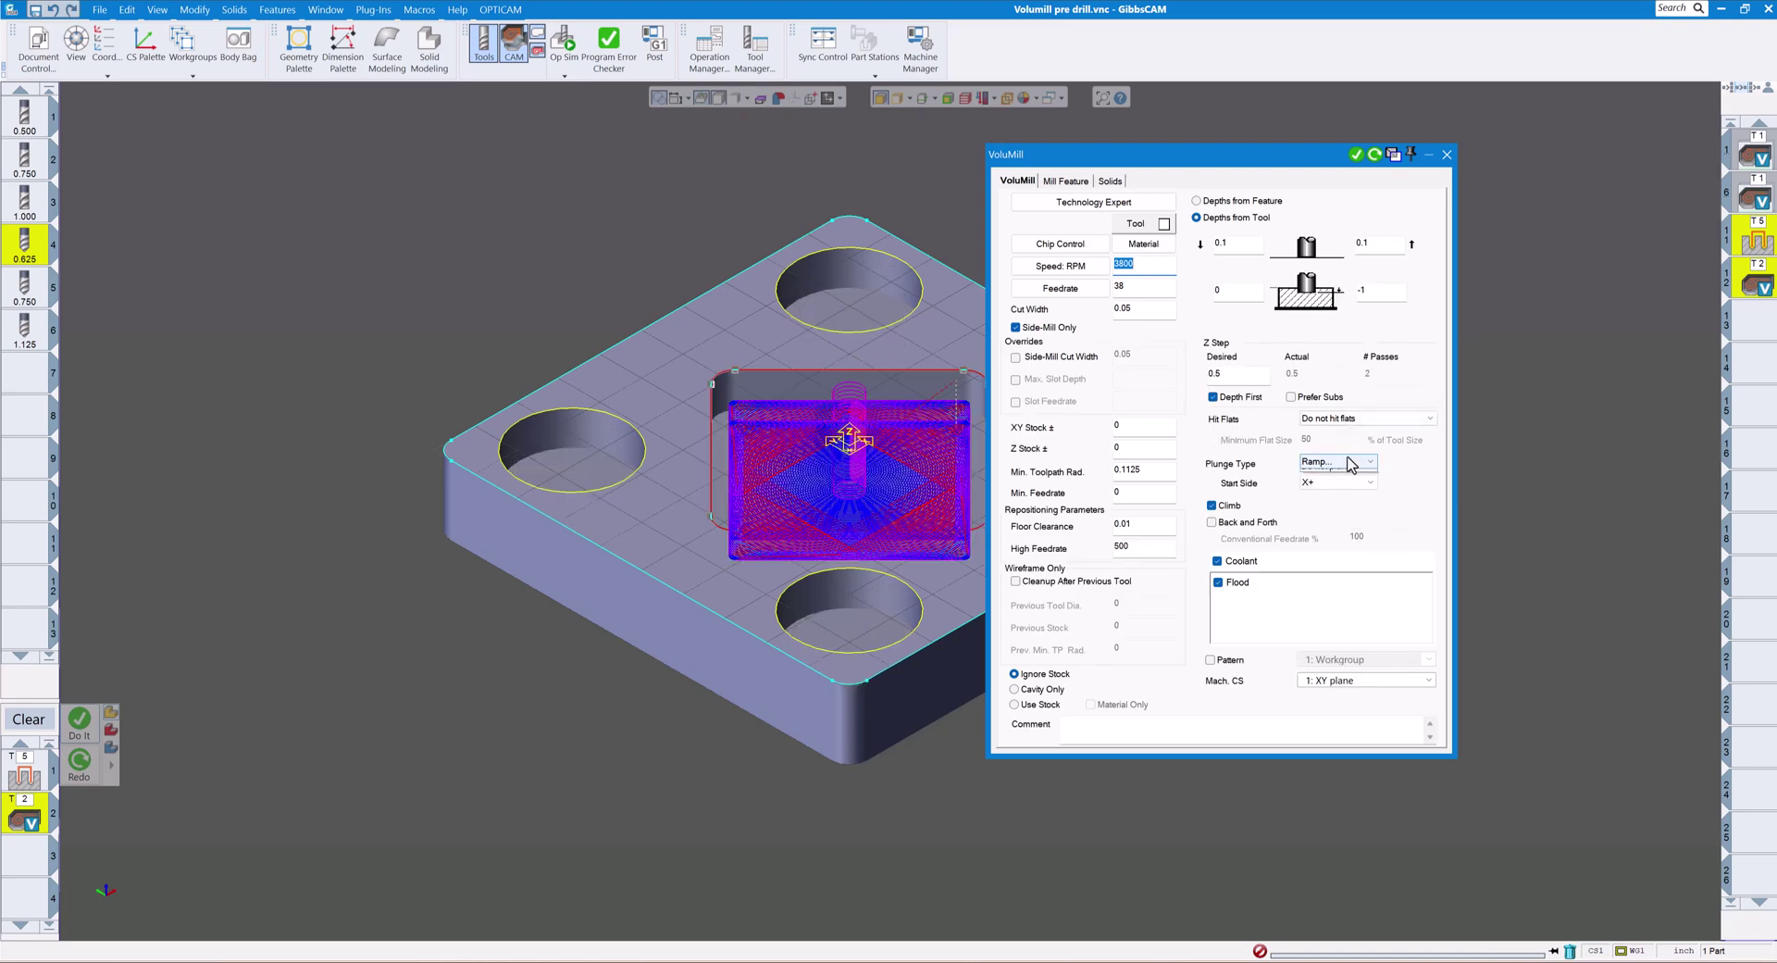
{"action": "left_click", "coordinate": [1333, 461]}
{"action": "left_click", "coordinate": [1333, 490]}
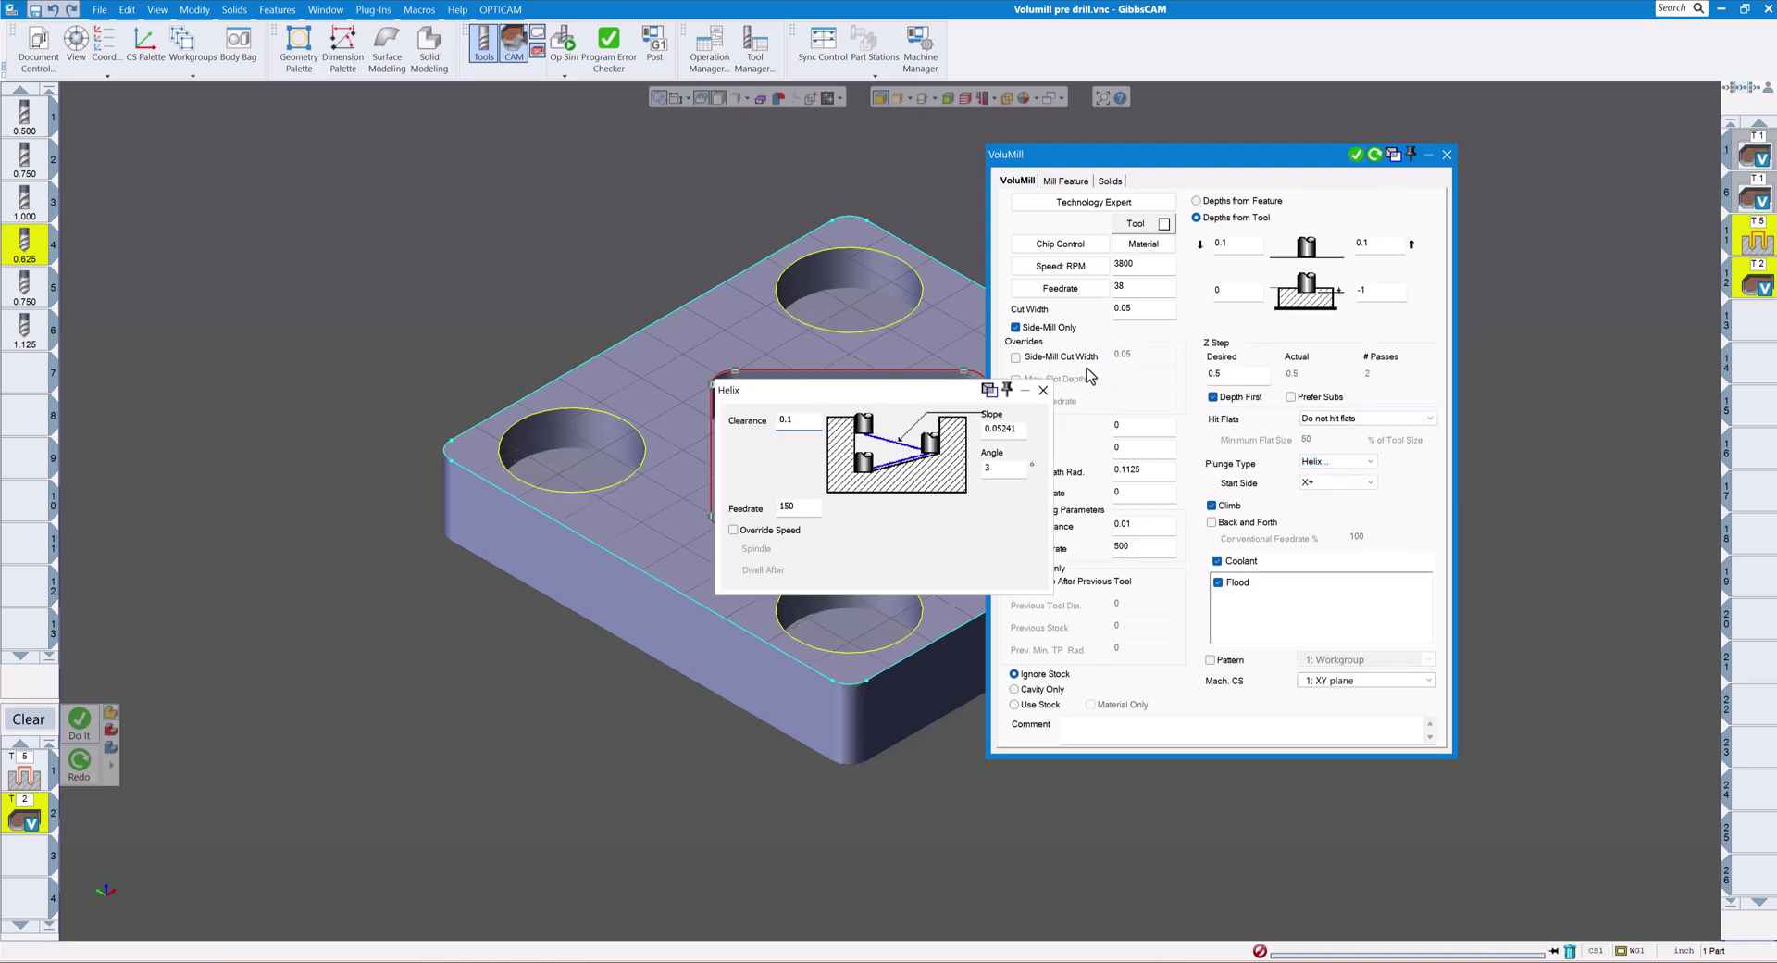
{"action": "left_click", "coordinate": [1043, 390]}
{"action": "left_click", "coordinate": [1344, 462]}
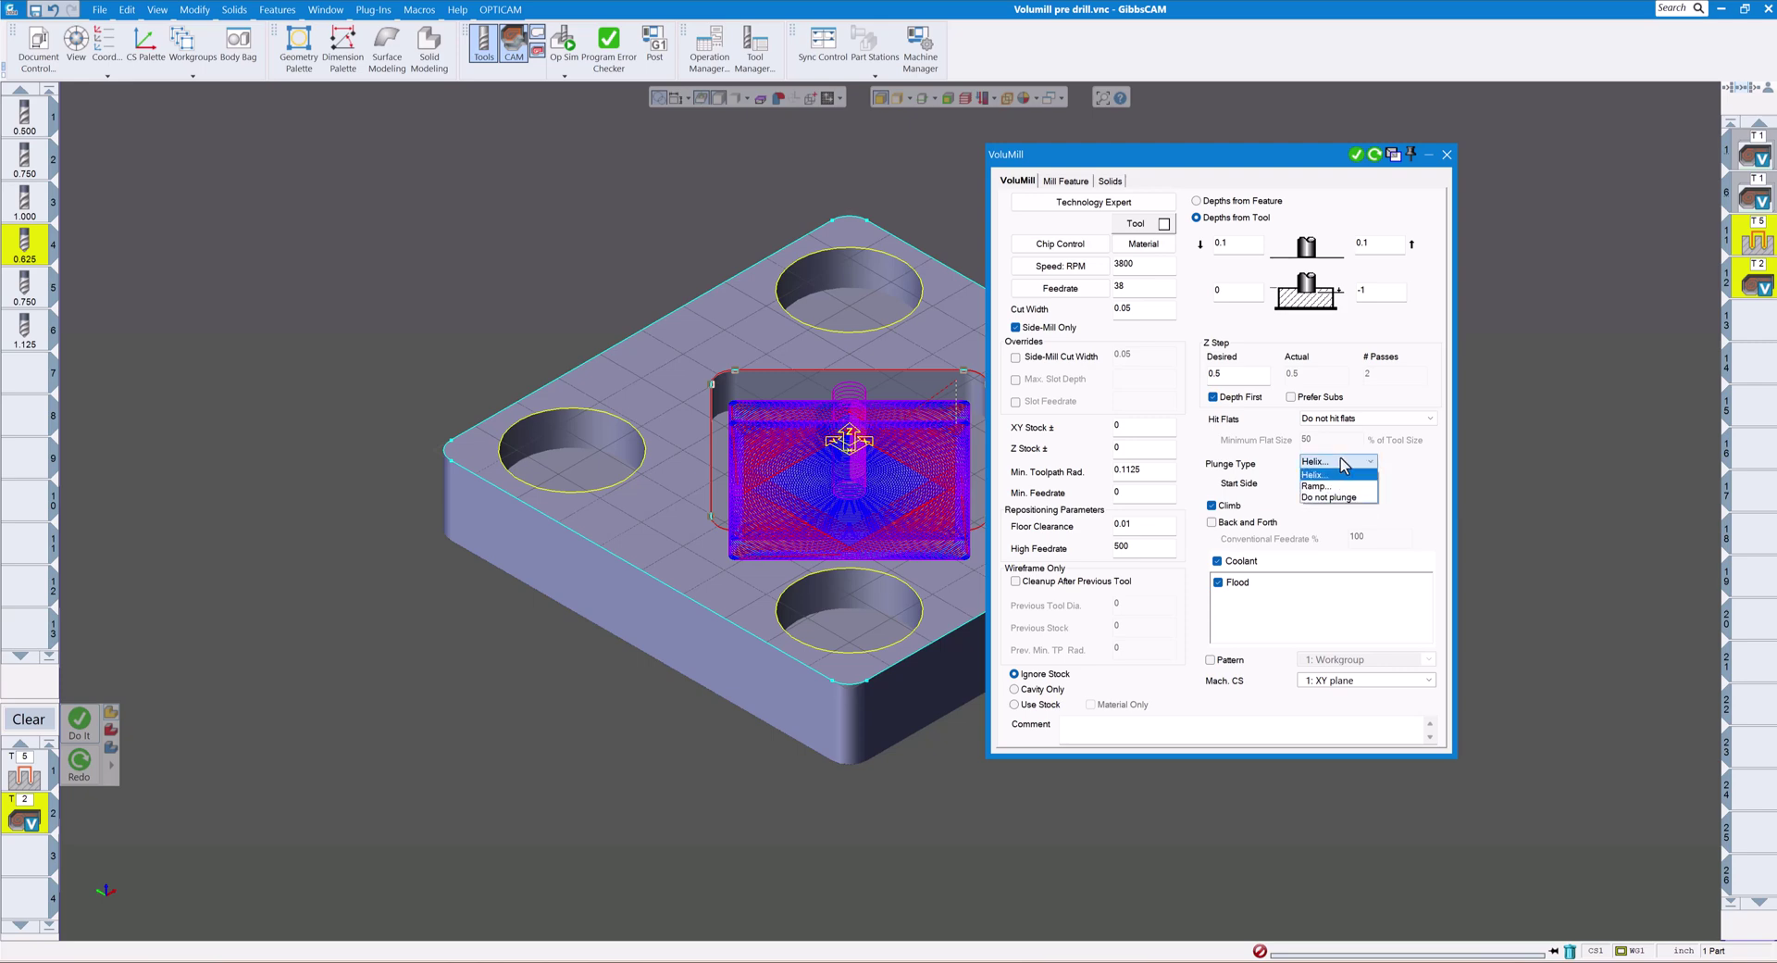
{"action": "left_click", "coordinate": [1326, 475]}
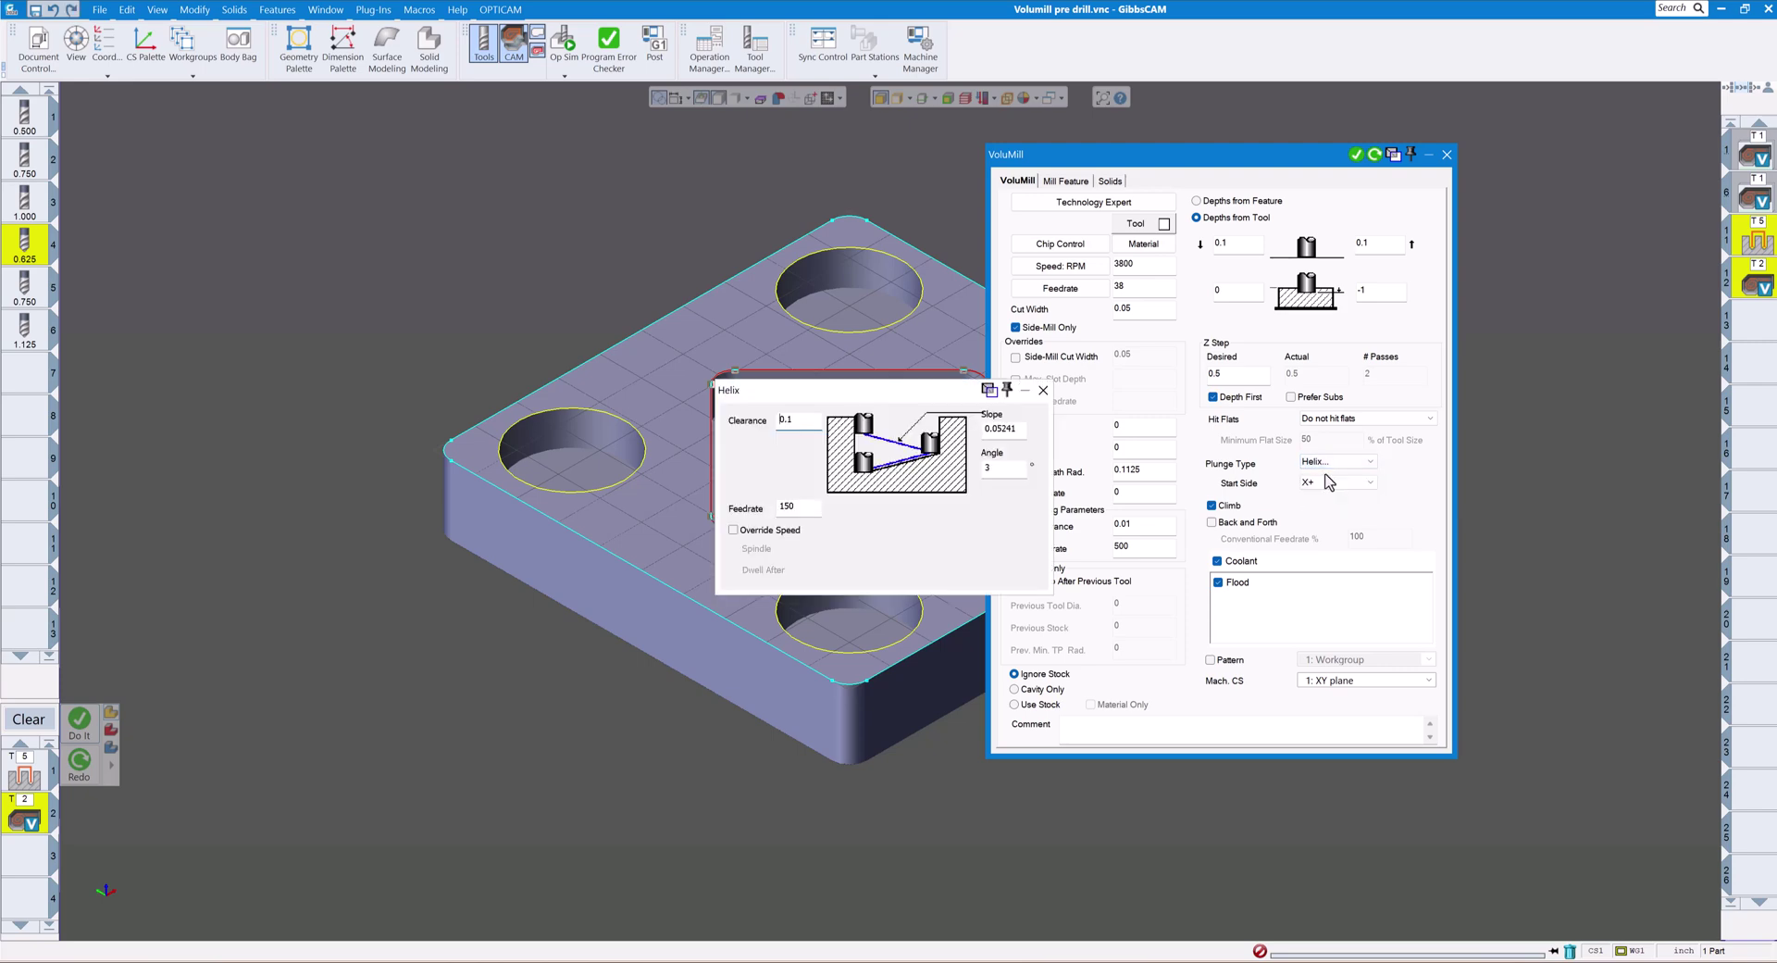
{"action": "left_click", "coordinate": [1044, 390]}
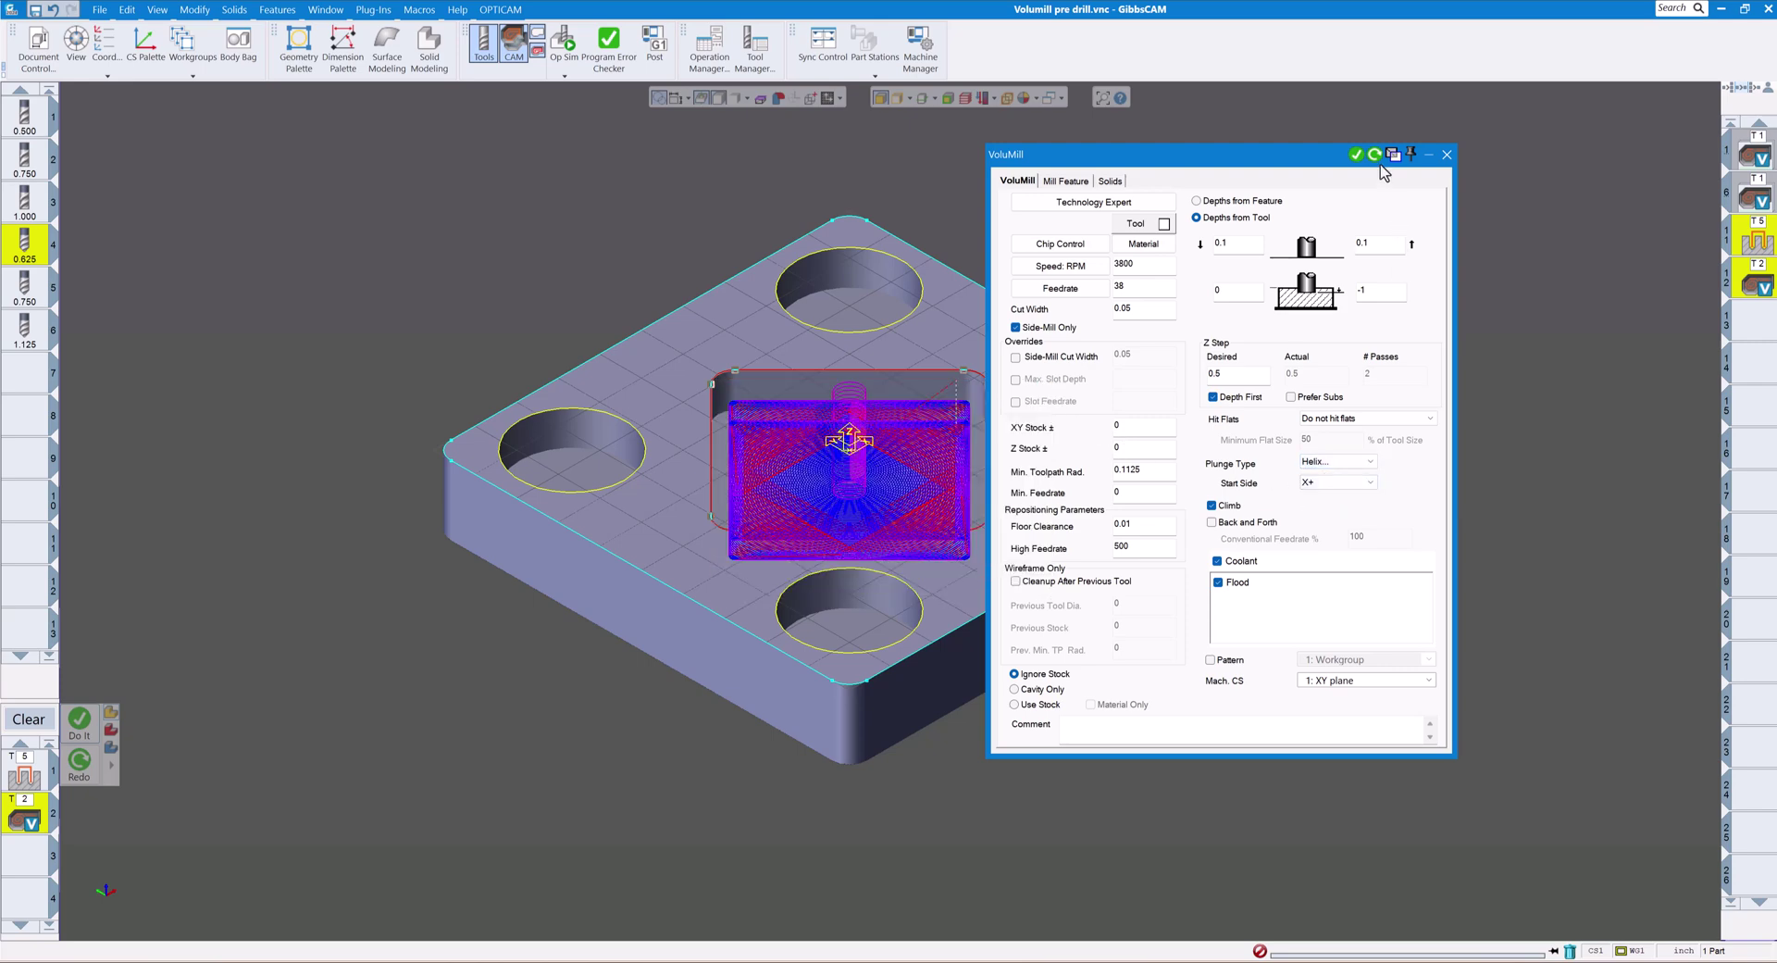
{"action": "left_click", "coordinate": [1394, 153]}
{"action": "left_click", "coordinate": [1447, 154]}
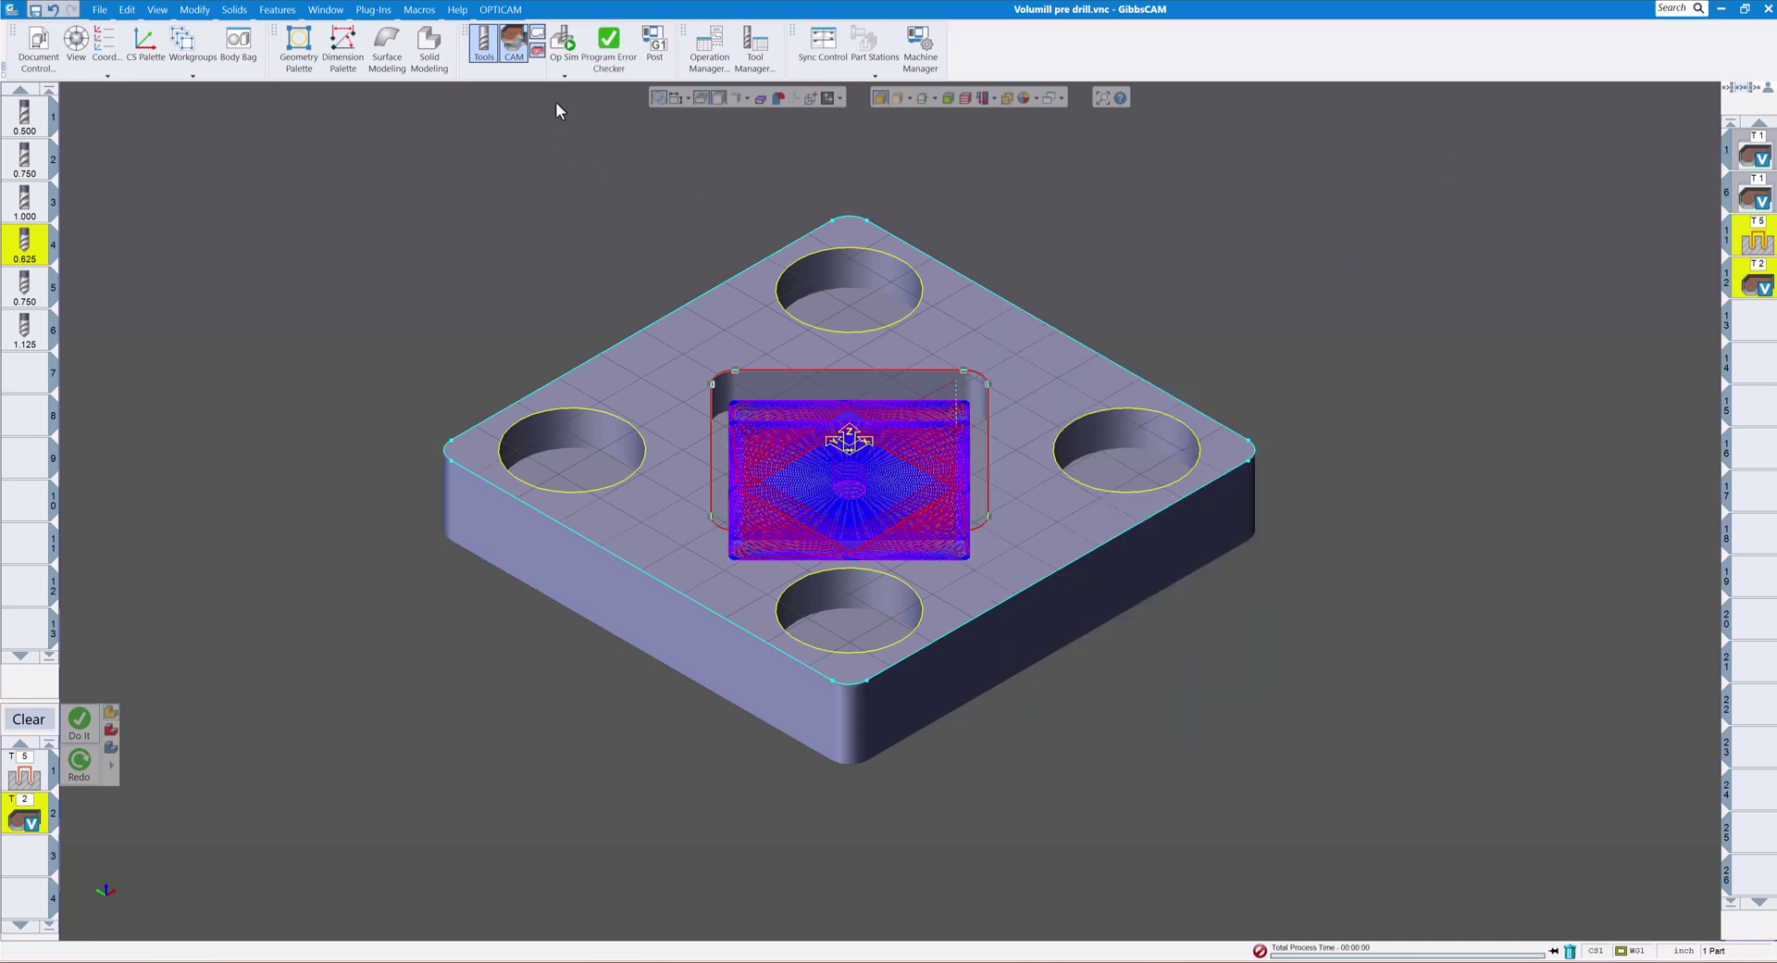
Step: Simulate the centre pocket's drilling and helix-plunge VoluMill operations to examine how the endmill enters the pre-drilled hole
{"action": "left_click", "coordinate": [563, 42]}
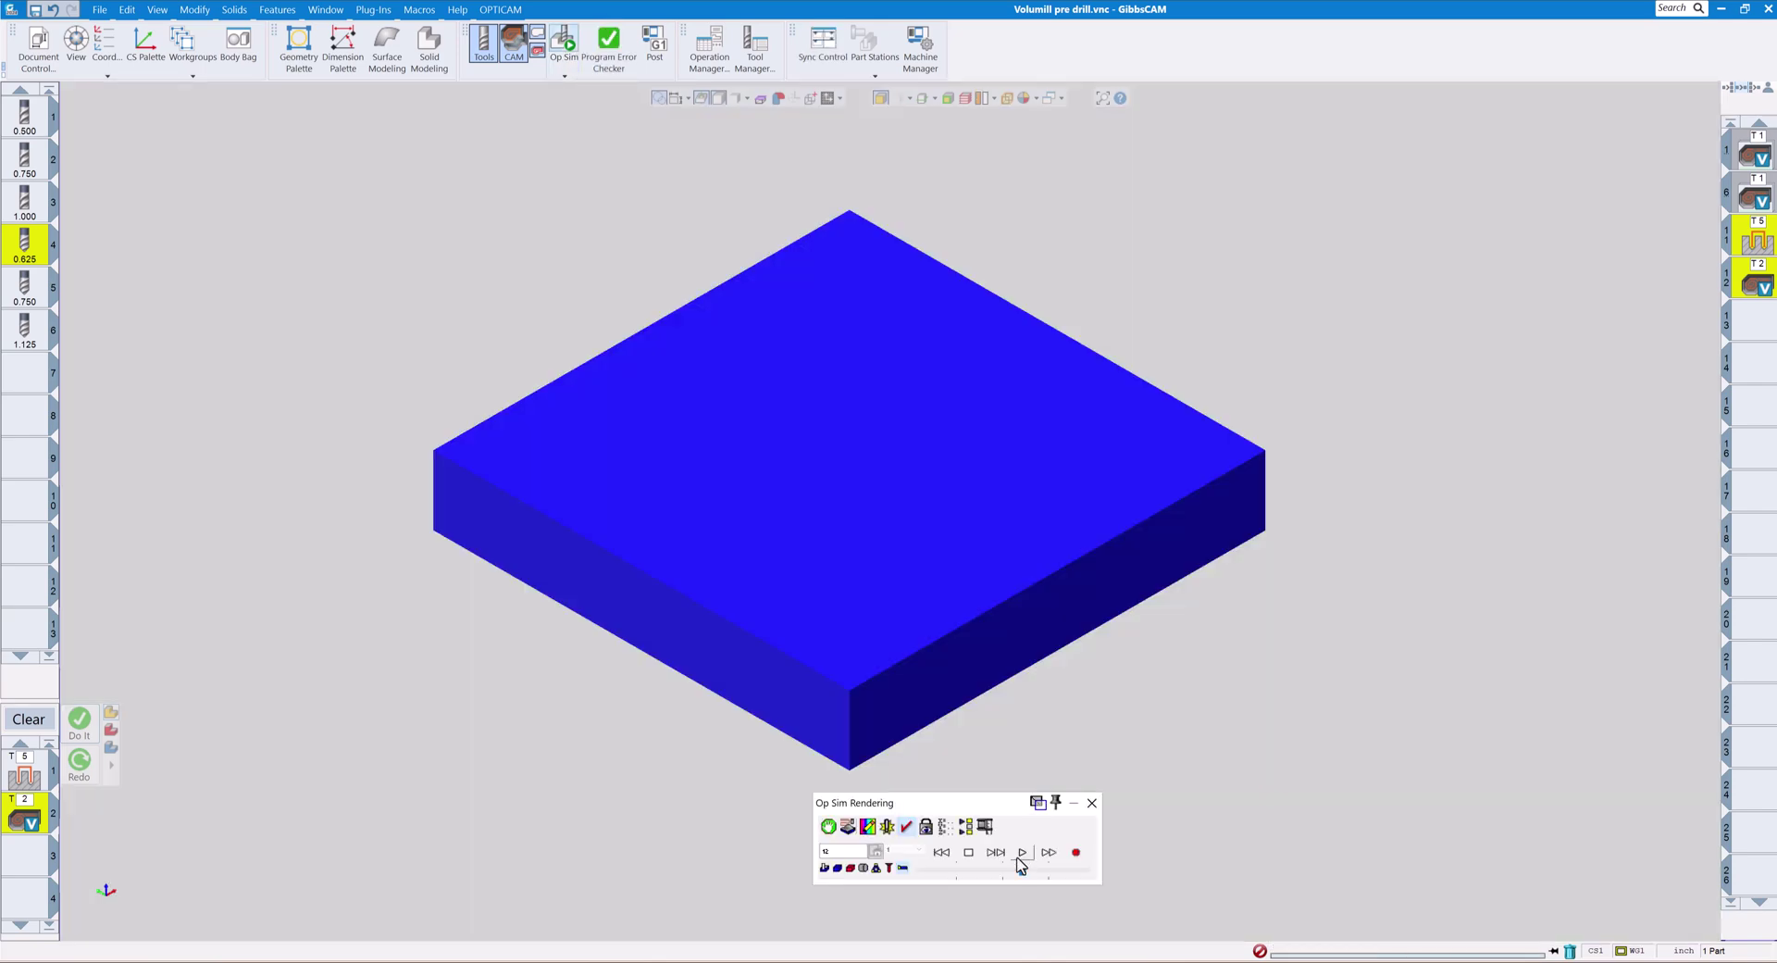
{"action": "left_click", "coordinate": [1023, 852]}
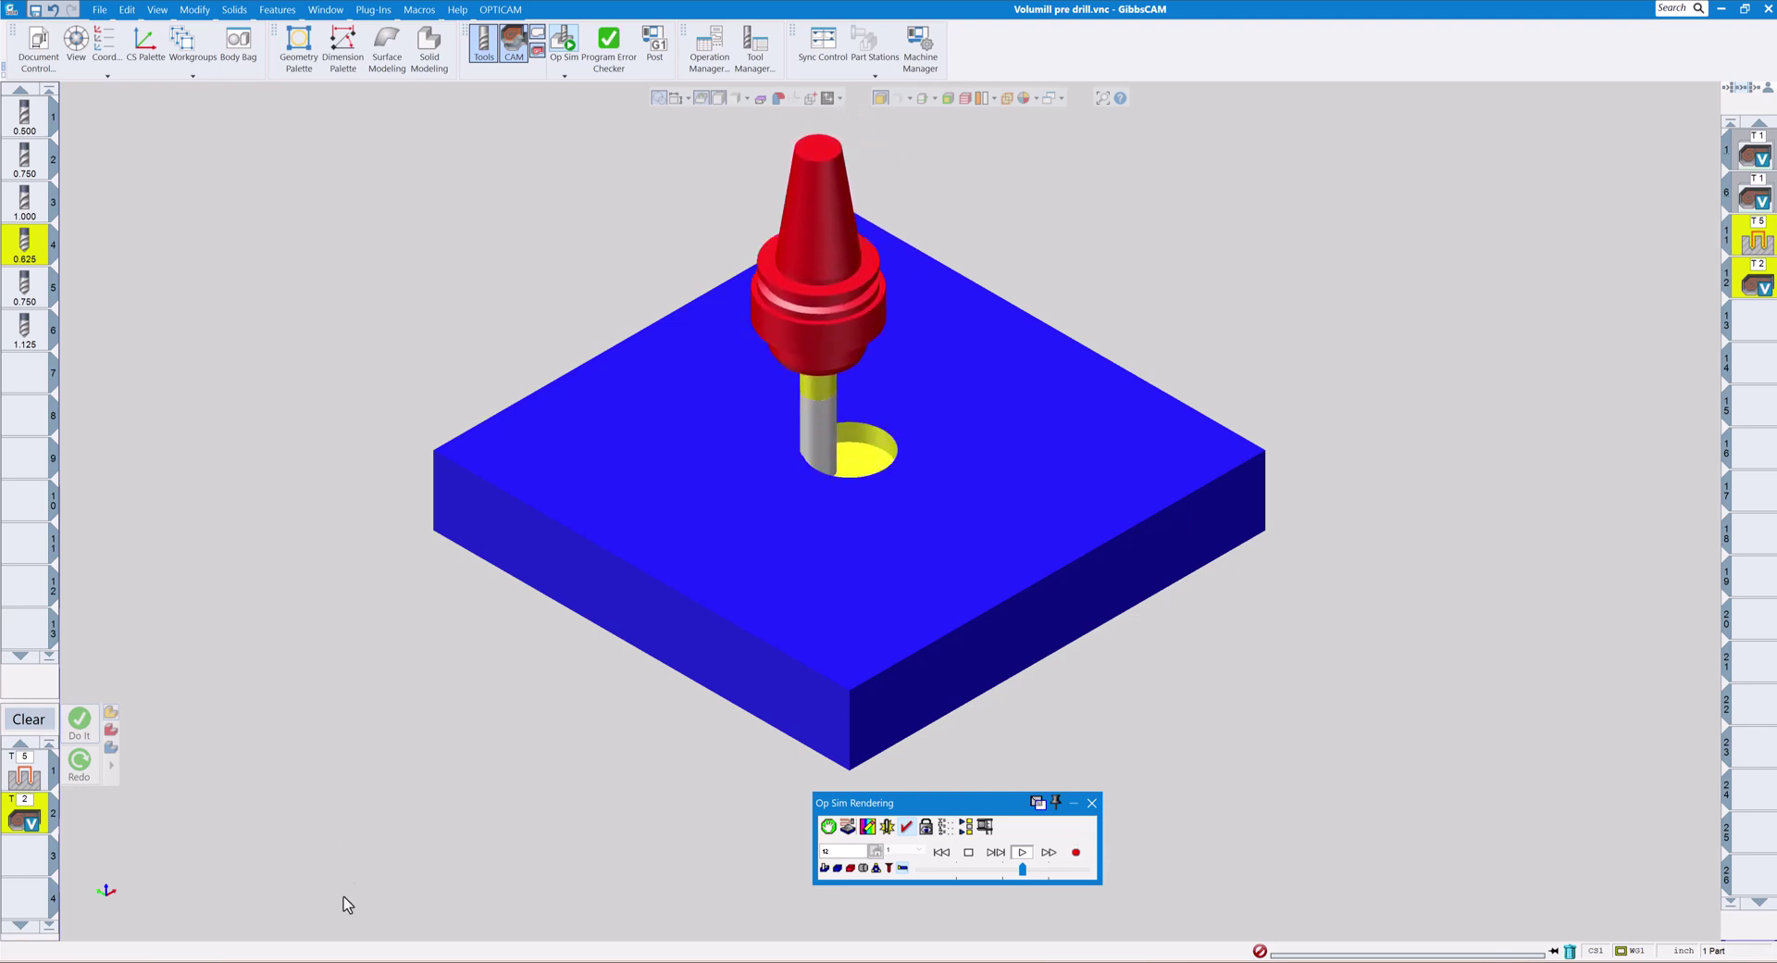
{"action": "left_click", "coordinate": [1089, 802]}
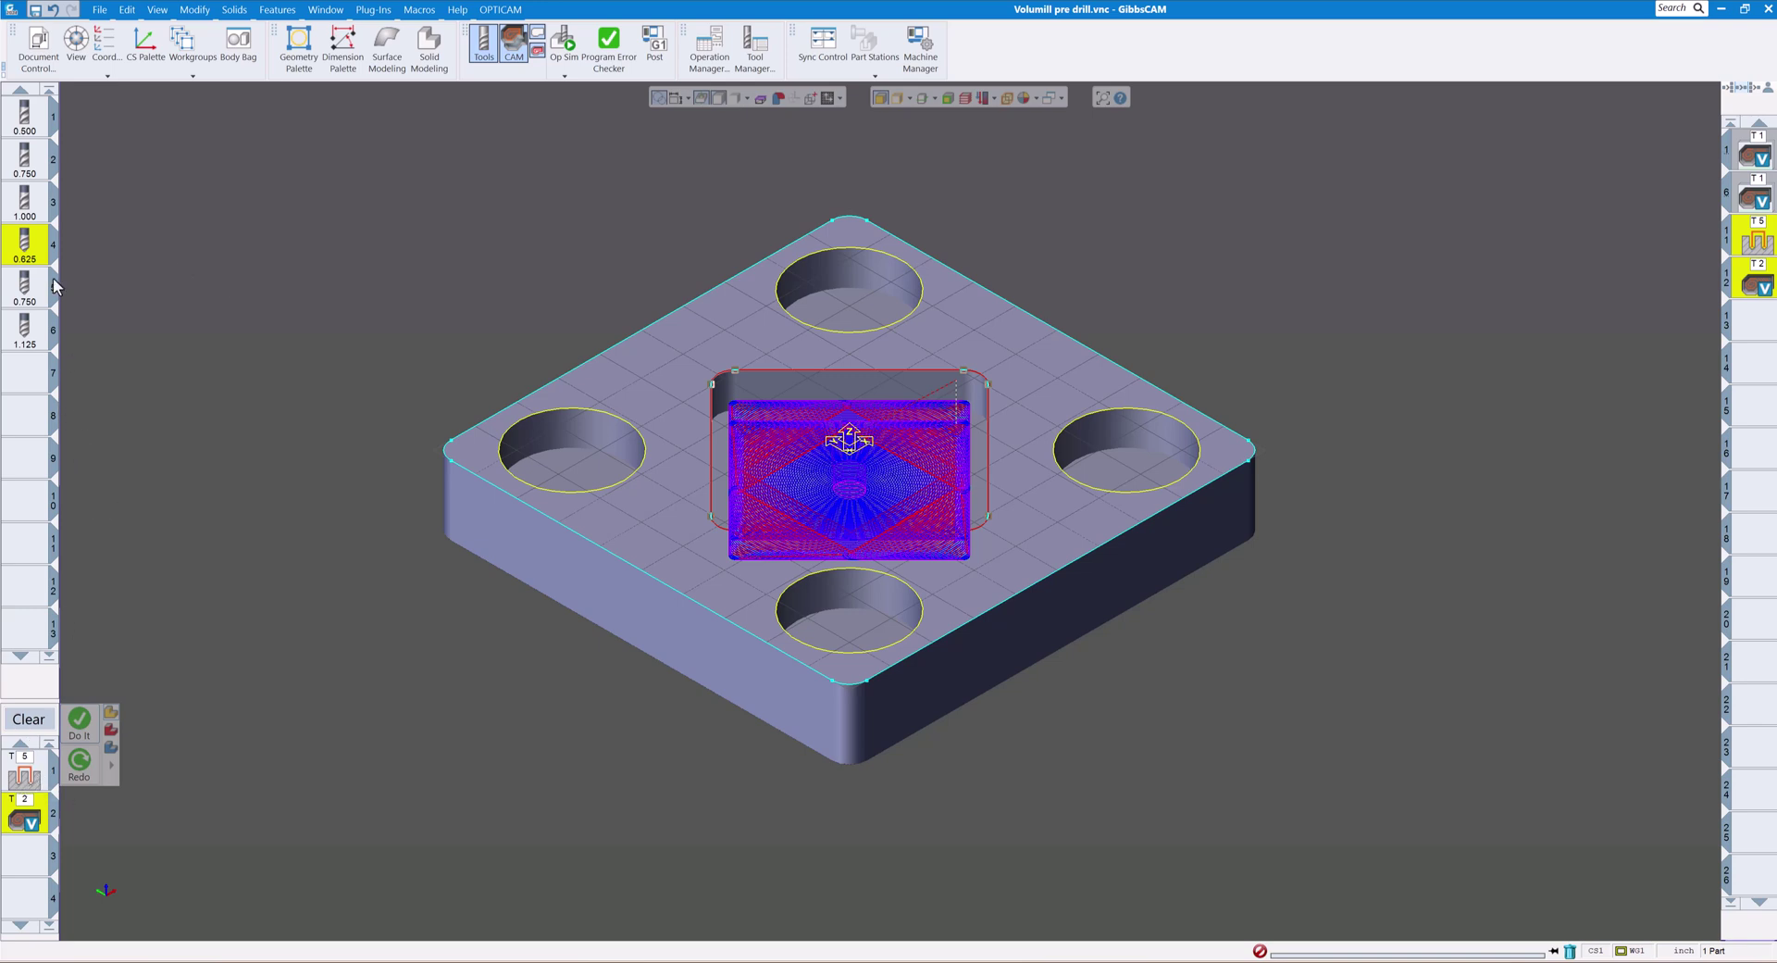
Step: Replace the VoluMill process's tool with the 0.500 rough endmill
{"action": "left_click", "coordinate": [25, 116]}
{"action": "left_click_drag", "start_coordinate": [19, 810], "coordinate": [20, 813]}
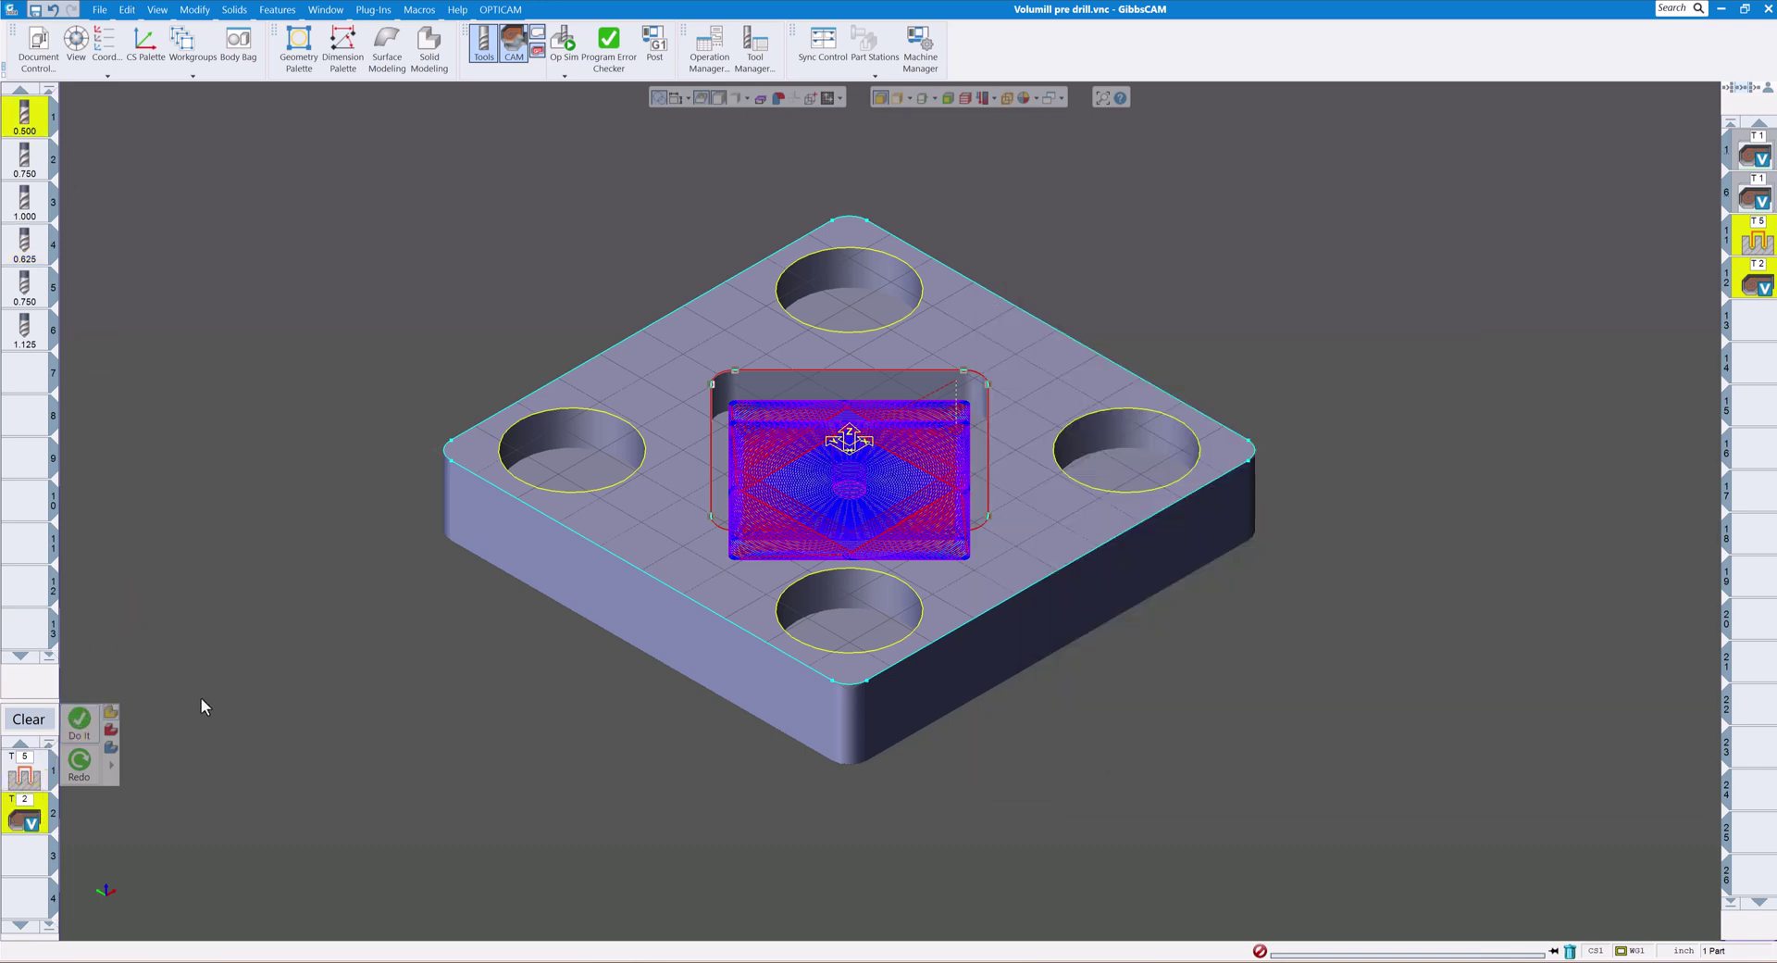
Step: Examine the Holes process's pre-mill settings, including the maximum tool percentage and the Entry option
{"action": "left_click", "coordinate": [28, 773]}
{"action": "double_click", "coordinate": [33, 778]}
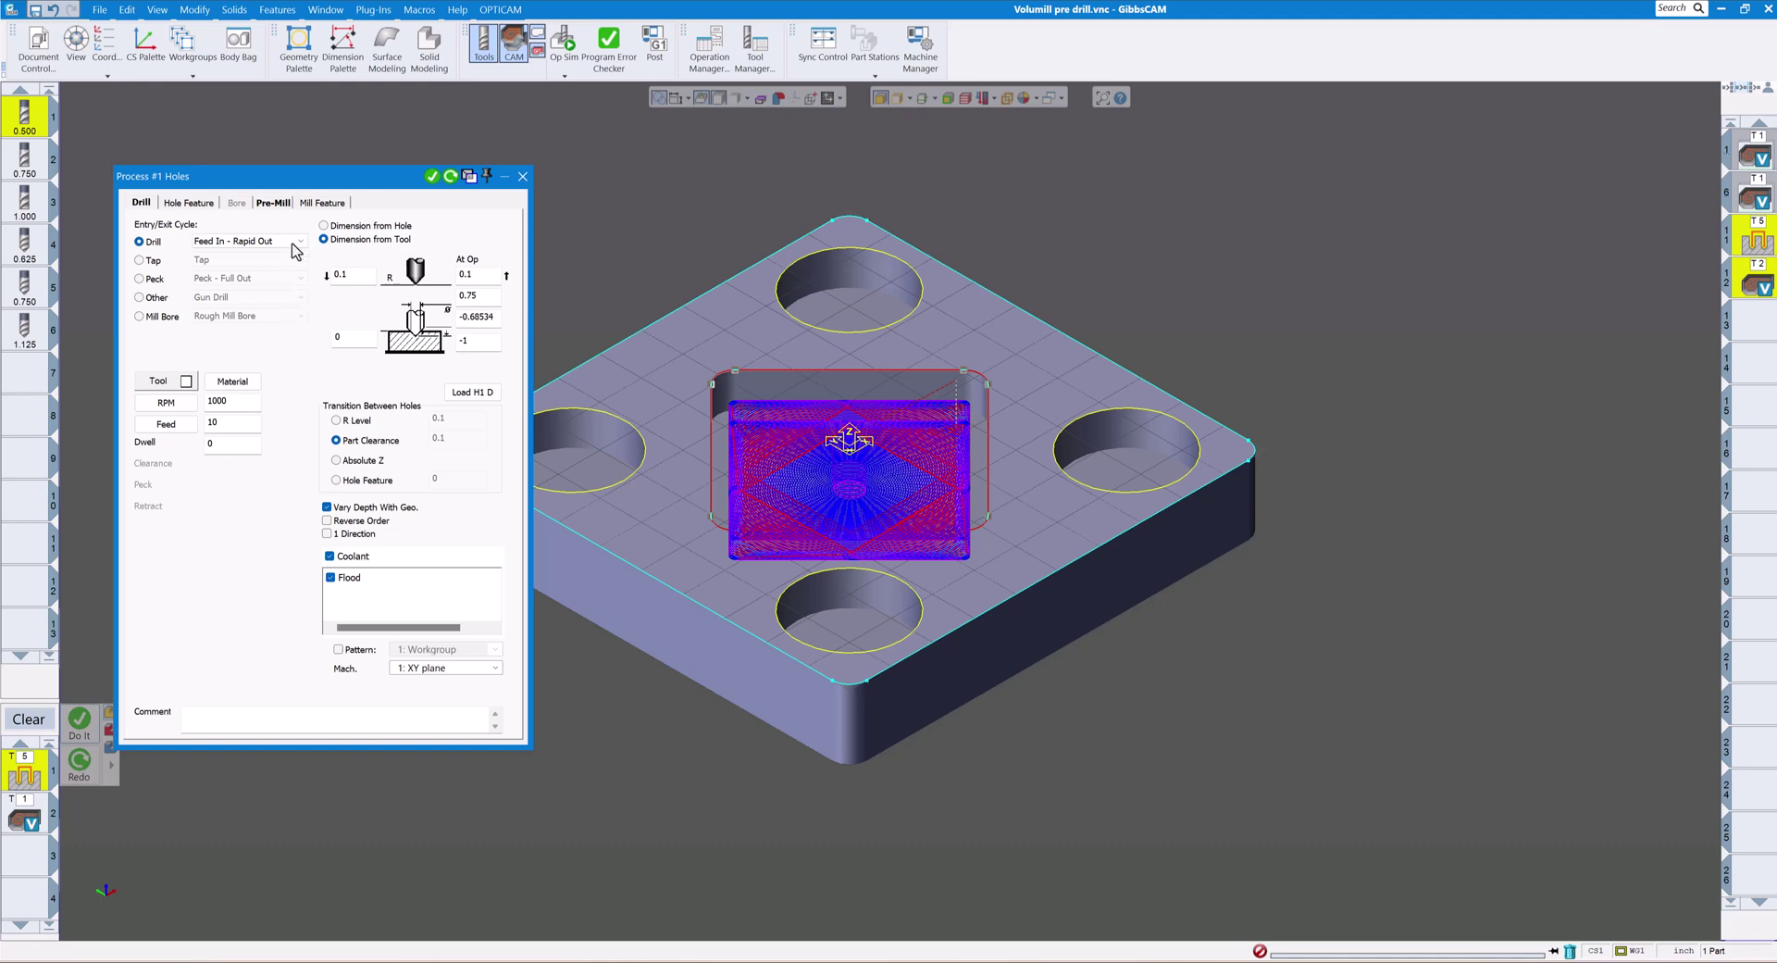
{"action": "left_click", "coordinate": [275, 204]}
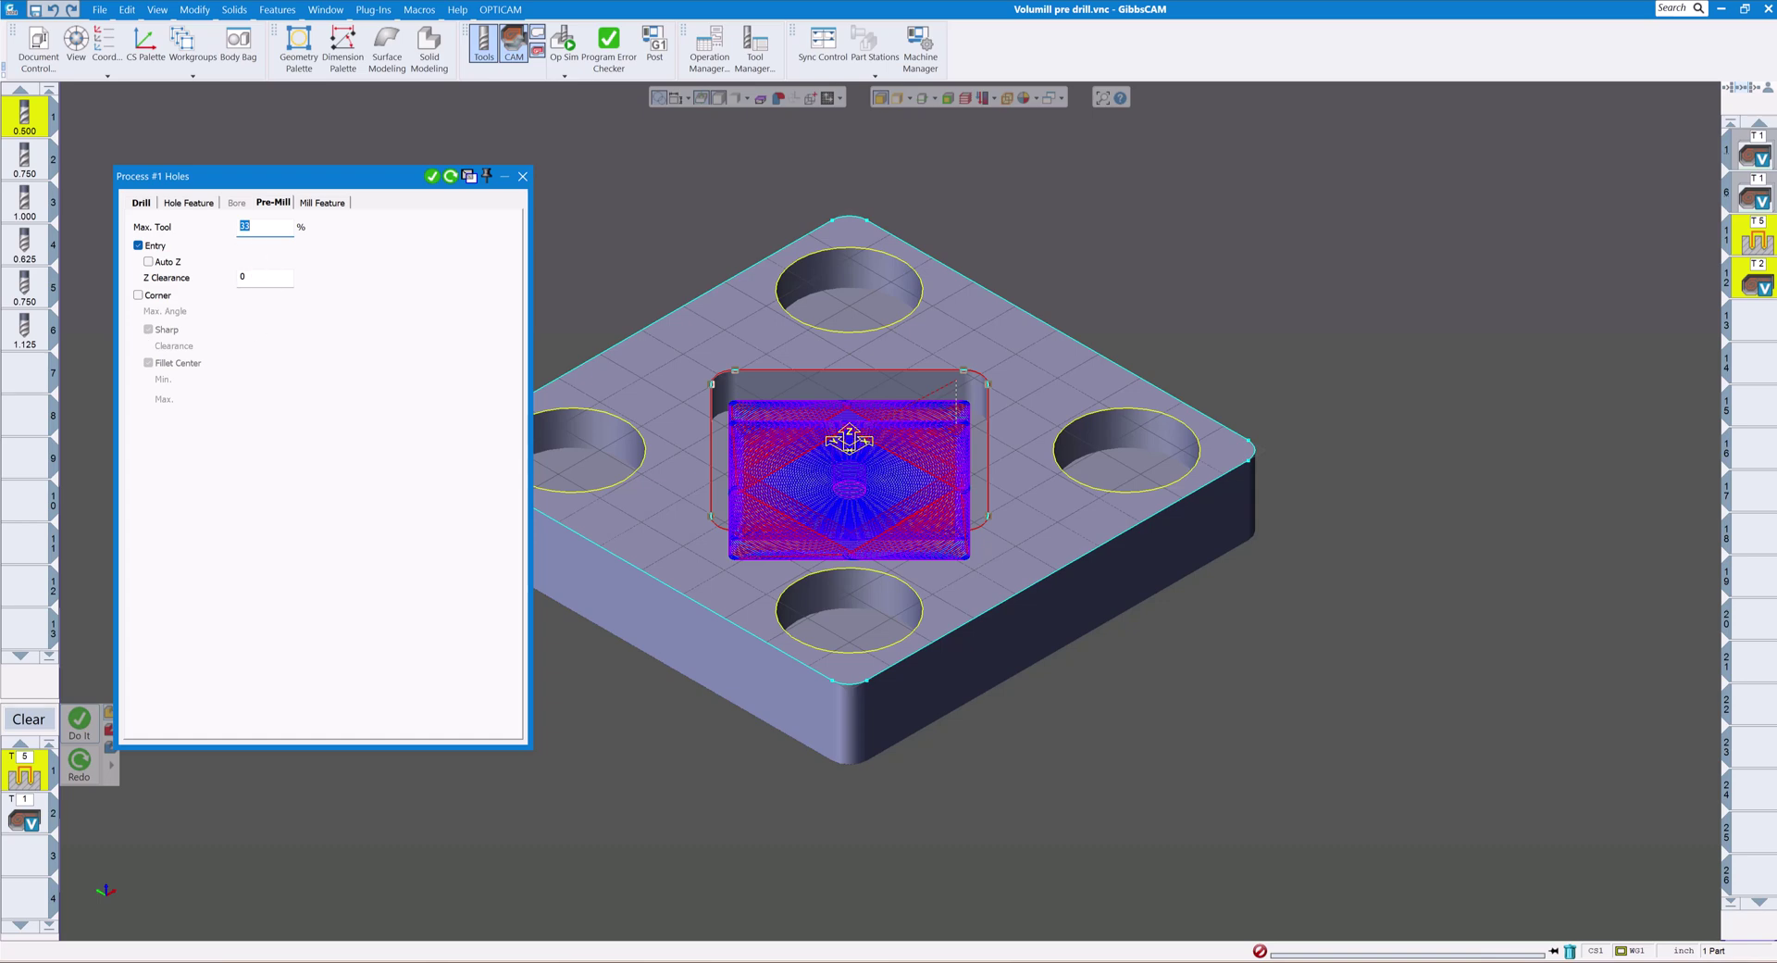
{"action": "key", "text": "alt+Tab"}
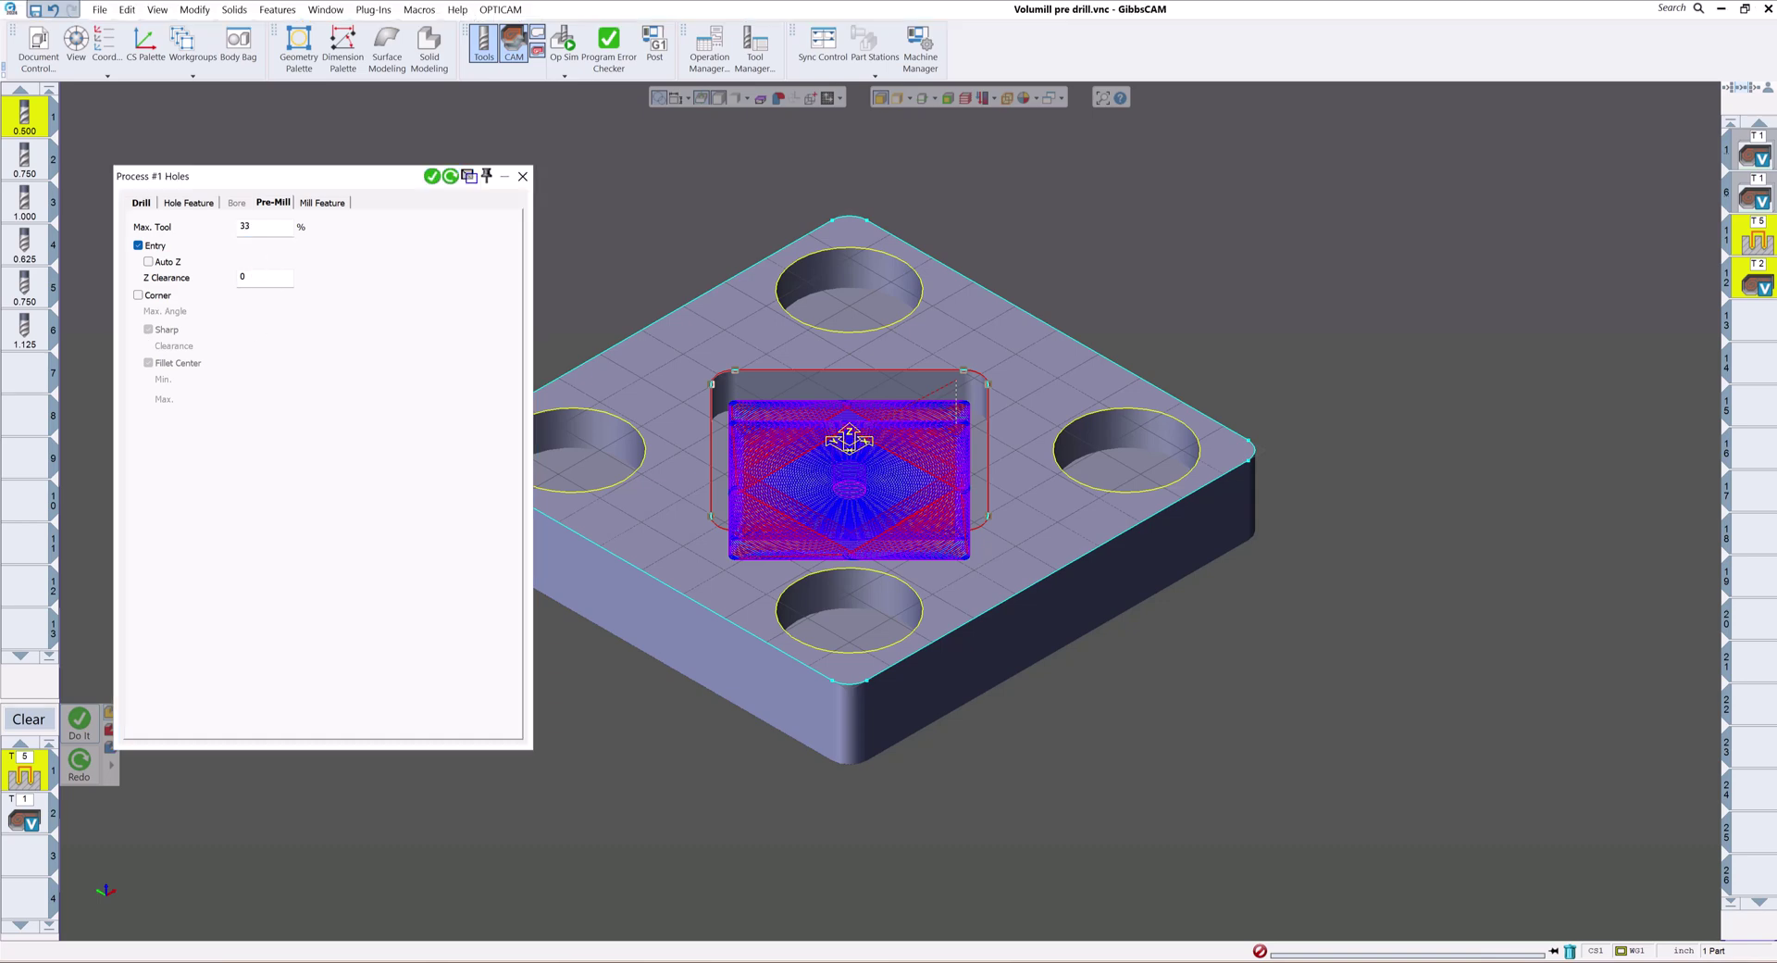
{"action": "left_click", "coordinate": [171, 269]}
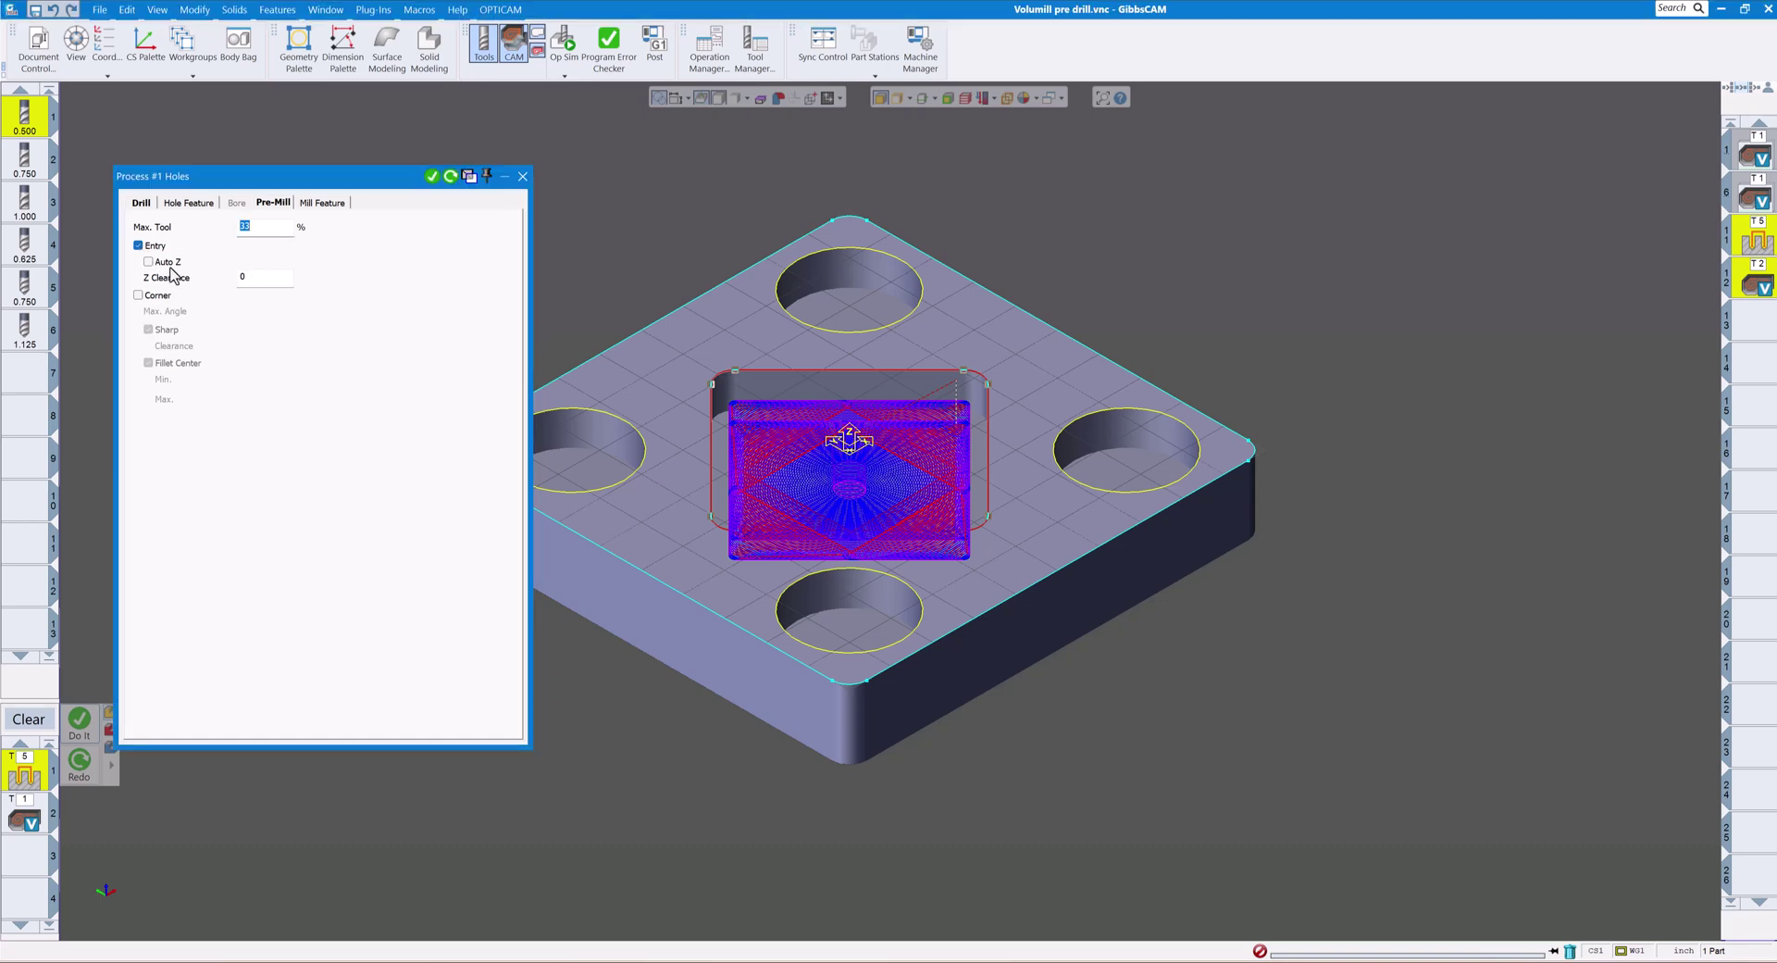
{"action": "left_click", "coordinate": [139, 246]}
{"action": "left_click", "coordinate": [139, 246]}
{"action": "left_click", "coordinate": [523, 176]}
Step: Check the VoluMill process's depth, Z step and plunge settings
{"action": "left_click", "coordinate": [26, 820]}
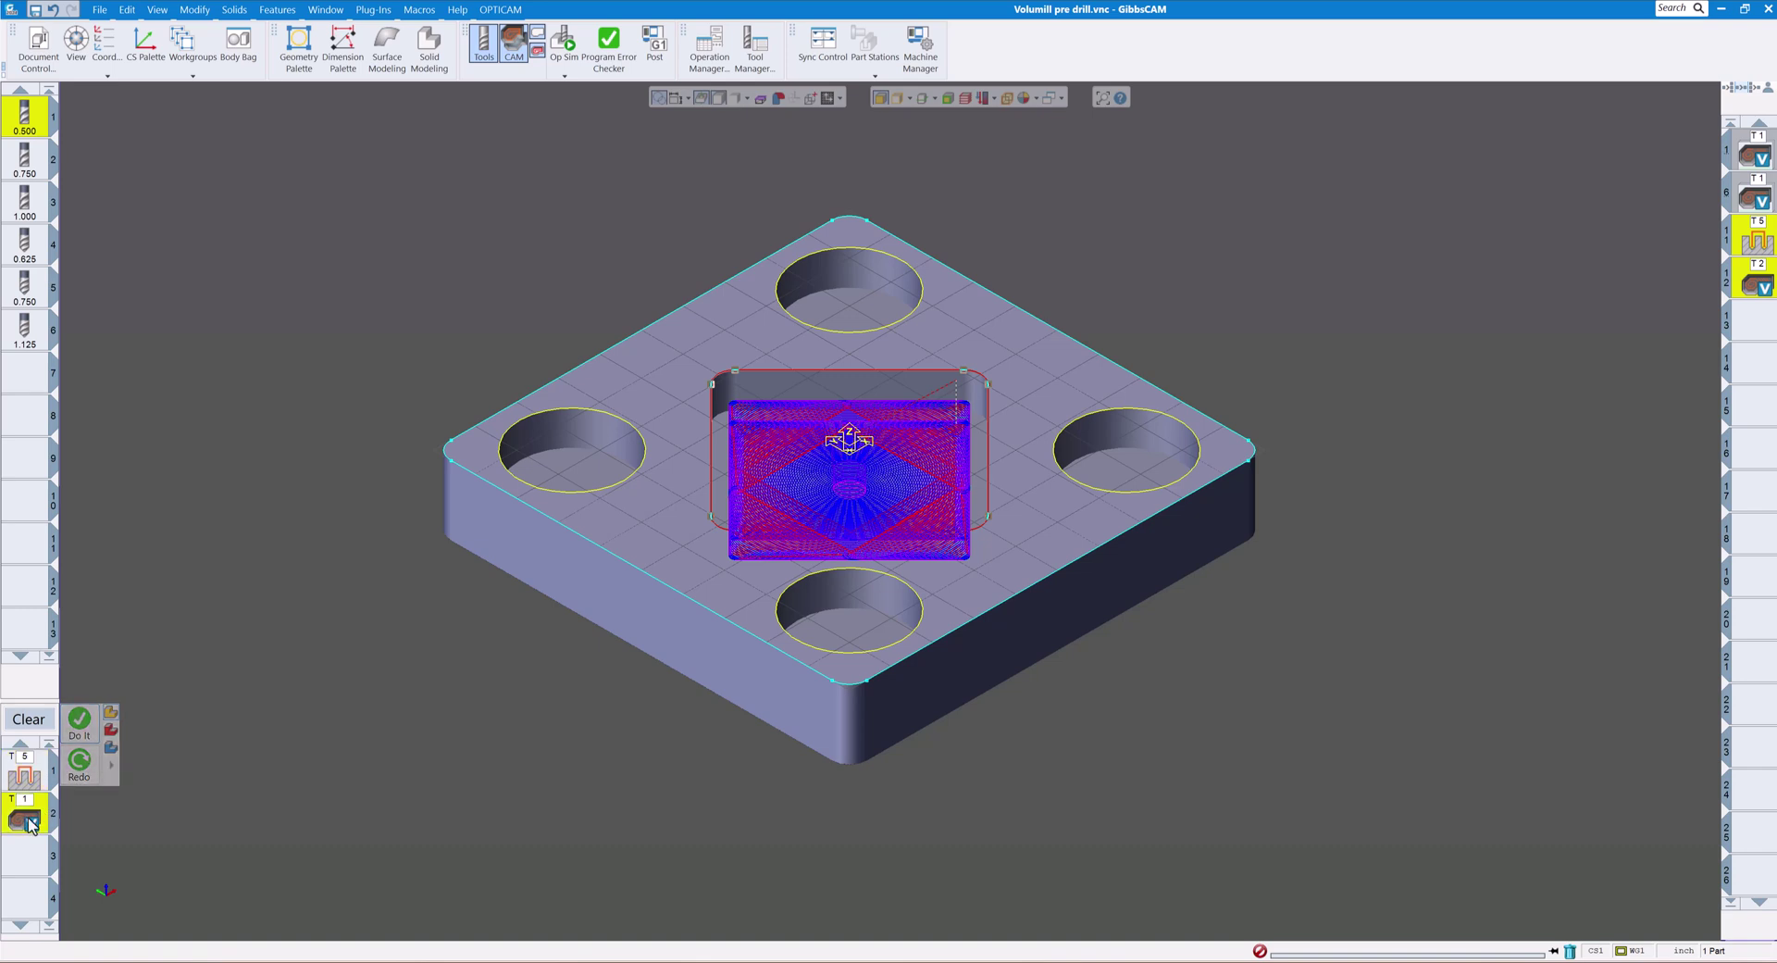
{"action": "double_click", "coordinate": [28, 818]}
{"action": "double_click", "coordinate": [22, 801]}
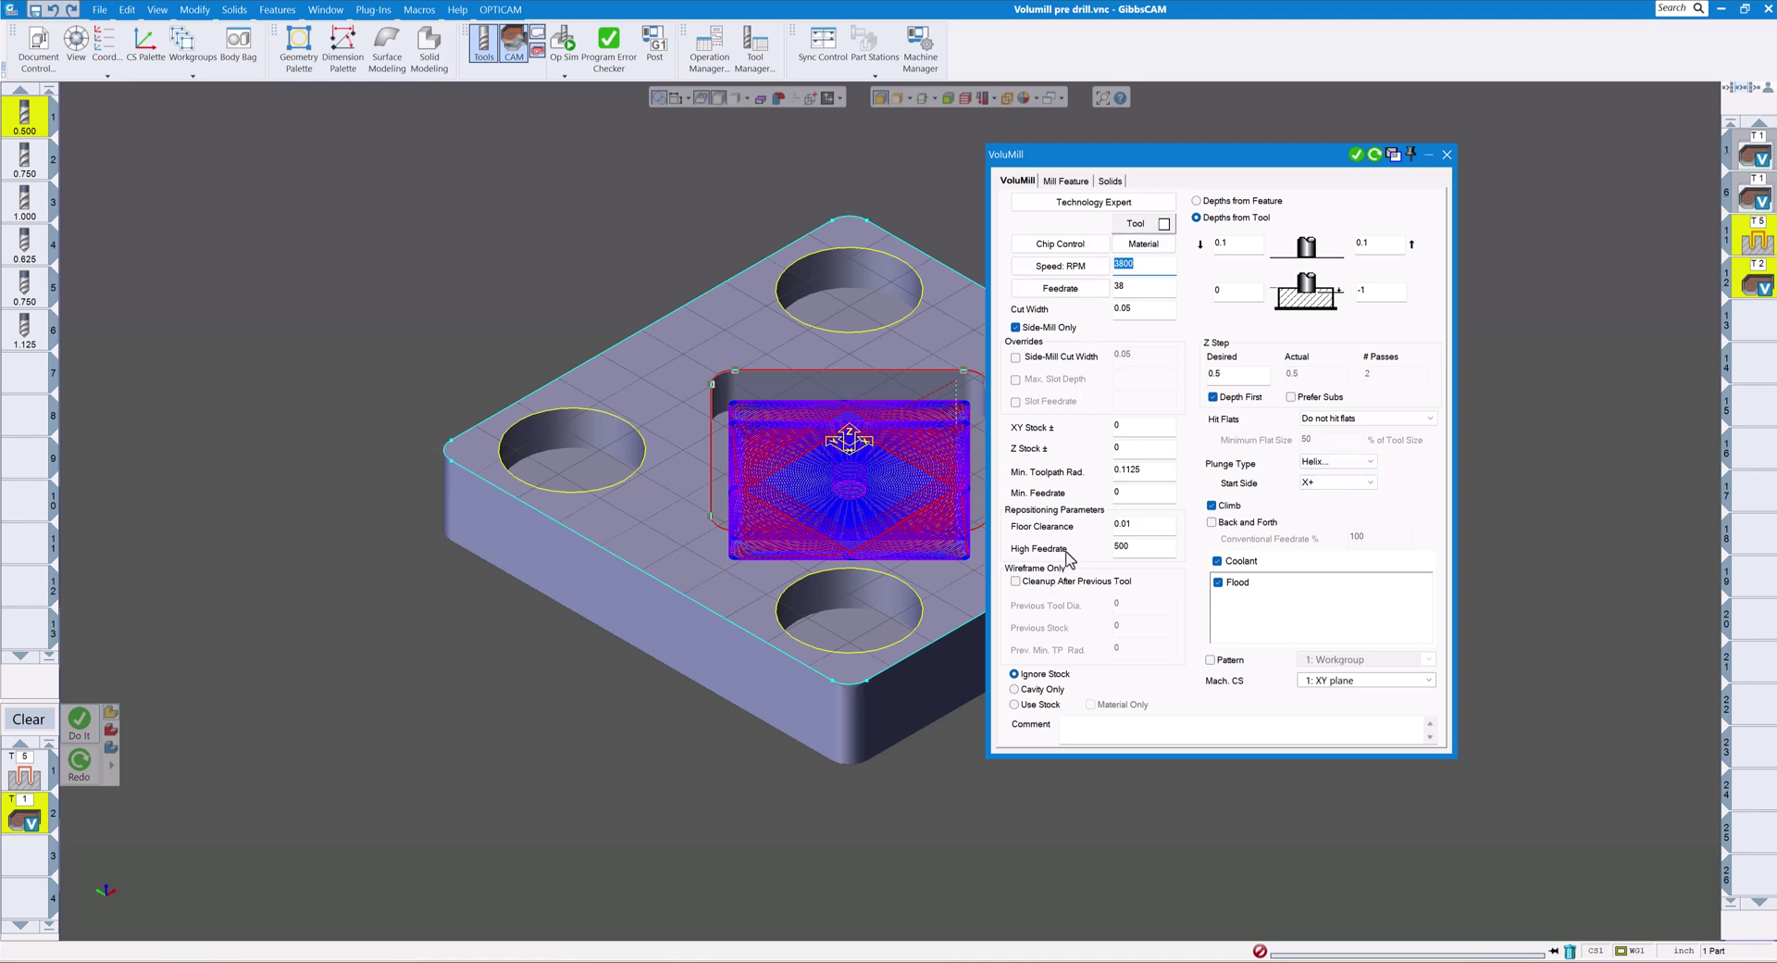
{"action": "left_click", "coordinate": [1447, 155]}
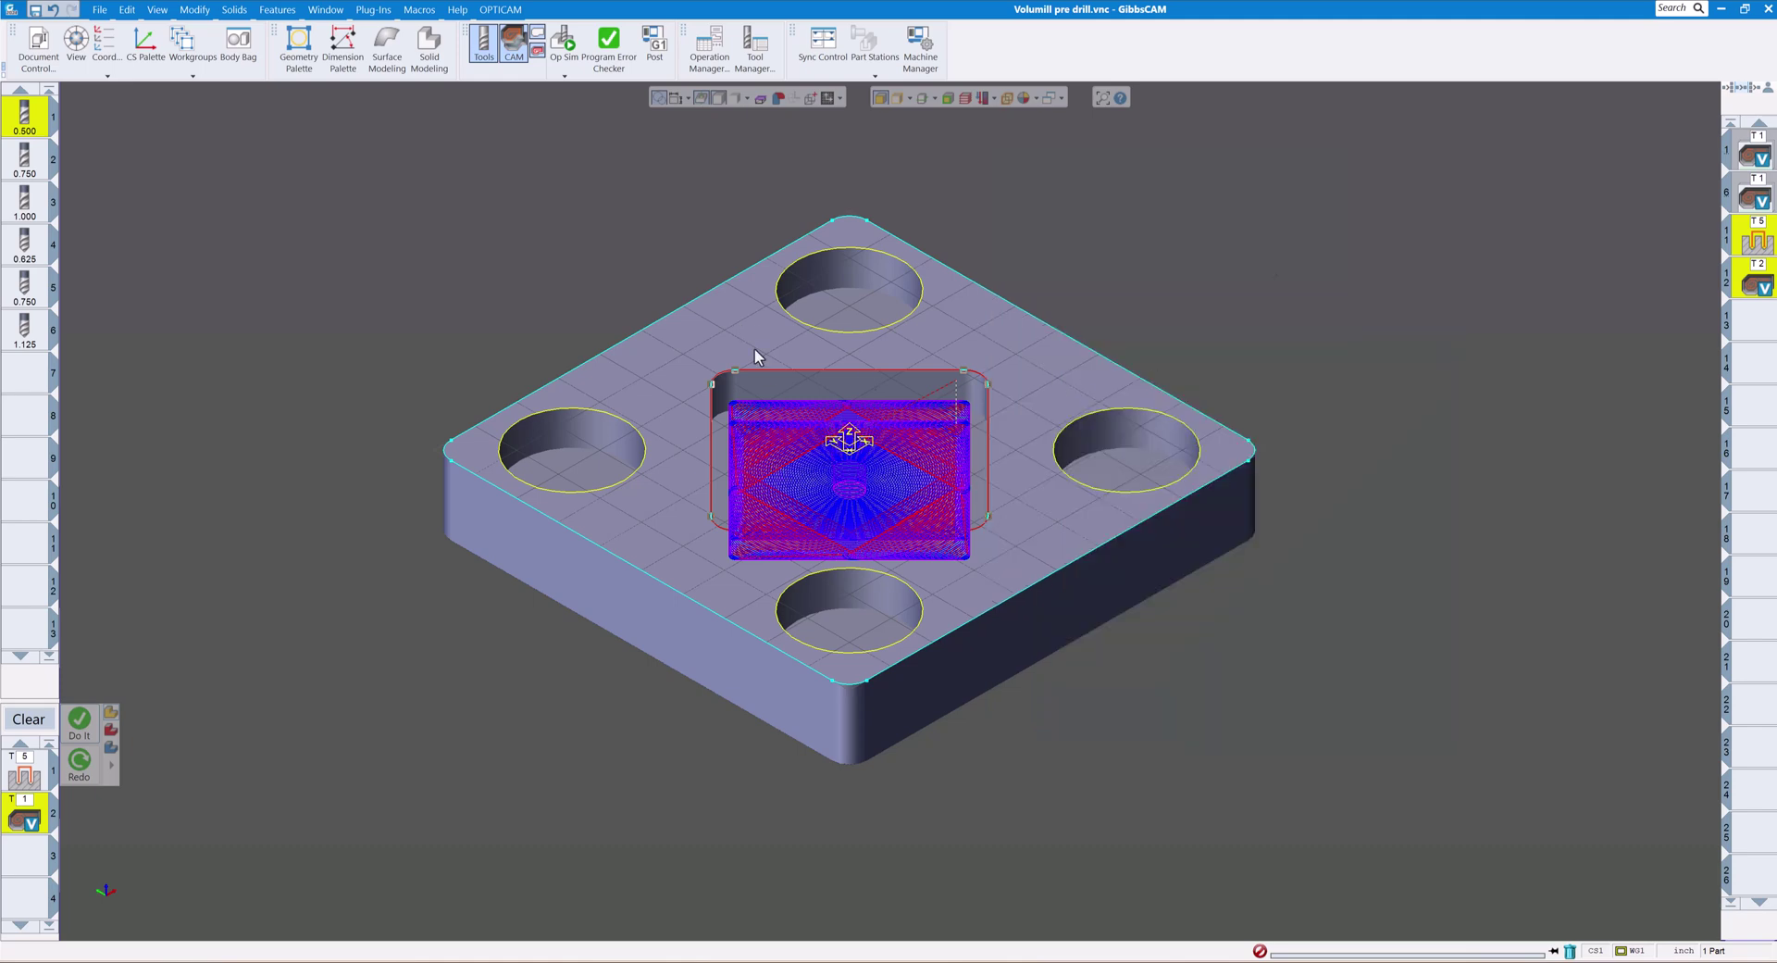
Step: Add the four round pocket edges to the selected centre pocket and regenerate the drilling and VoluMill operations
{"action": "left_click", "coordinate": [836, 330]}
{"action": "left_click", "coordinate": [1056, 437], "text": "shift"}
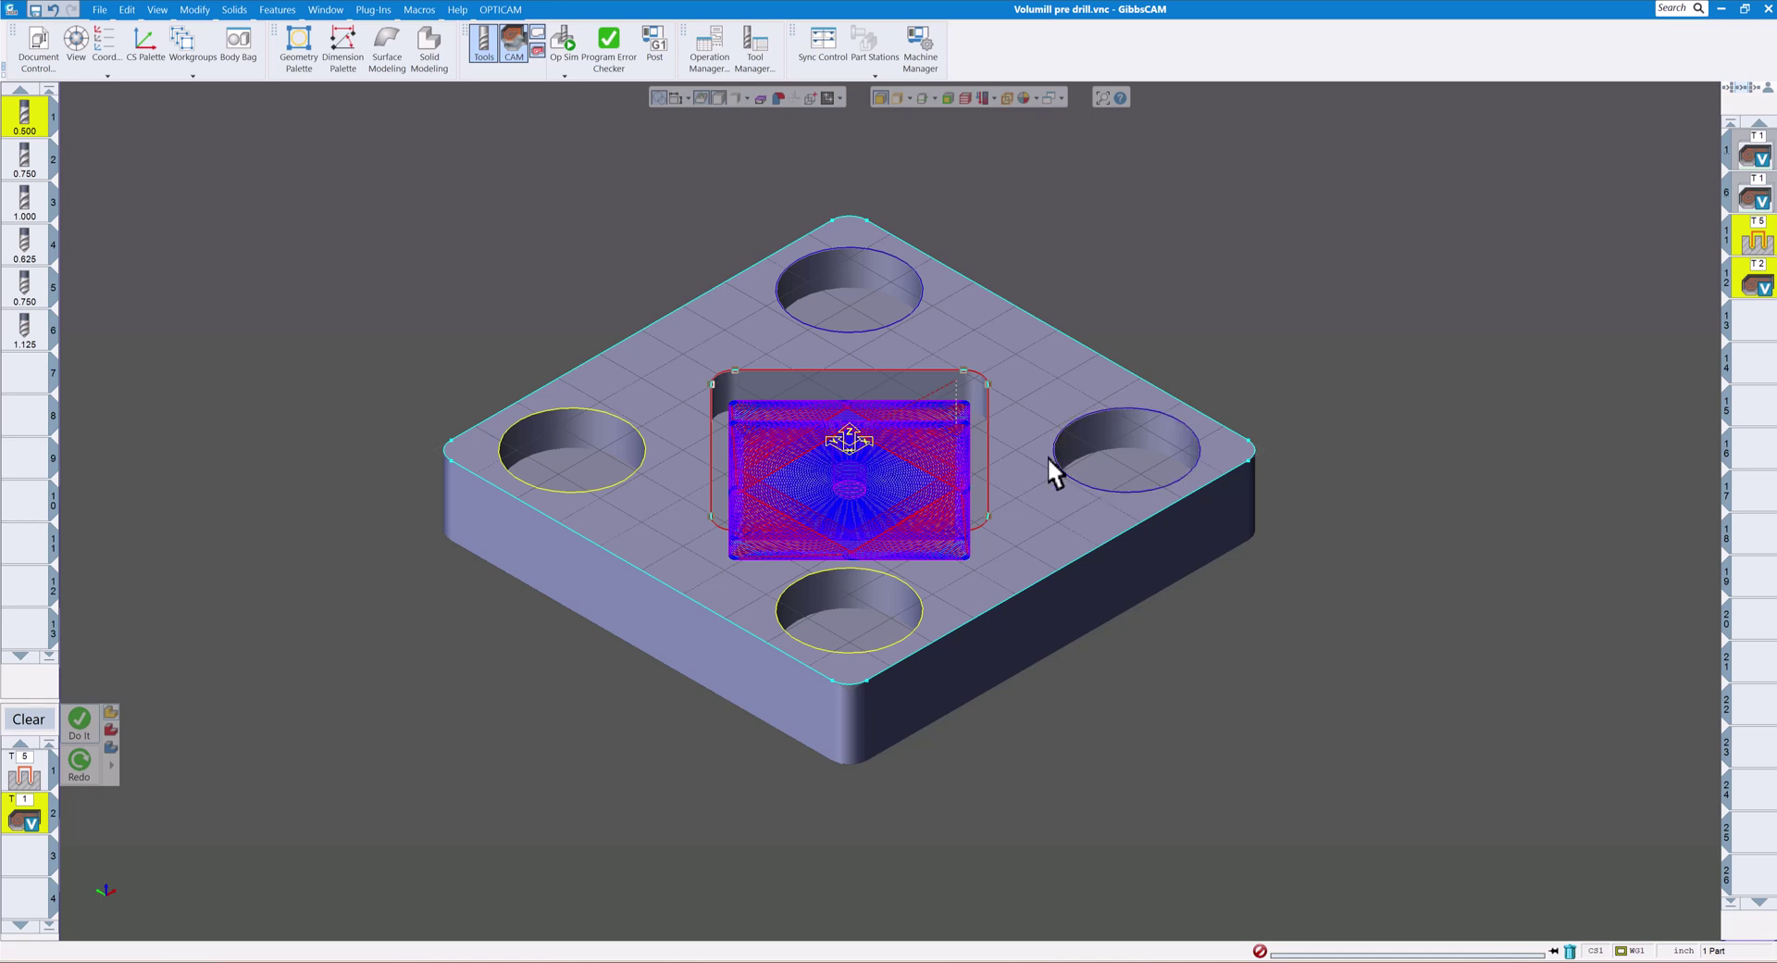
{"action": "left_click", "coordinate": [892, 575], "text": "shift"}
{"action": "left_click", "coordinate": [615, 484], "text": "shift"}
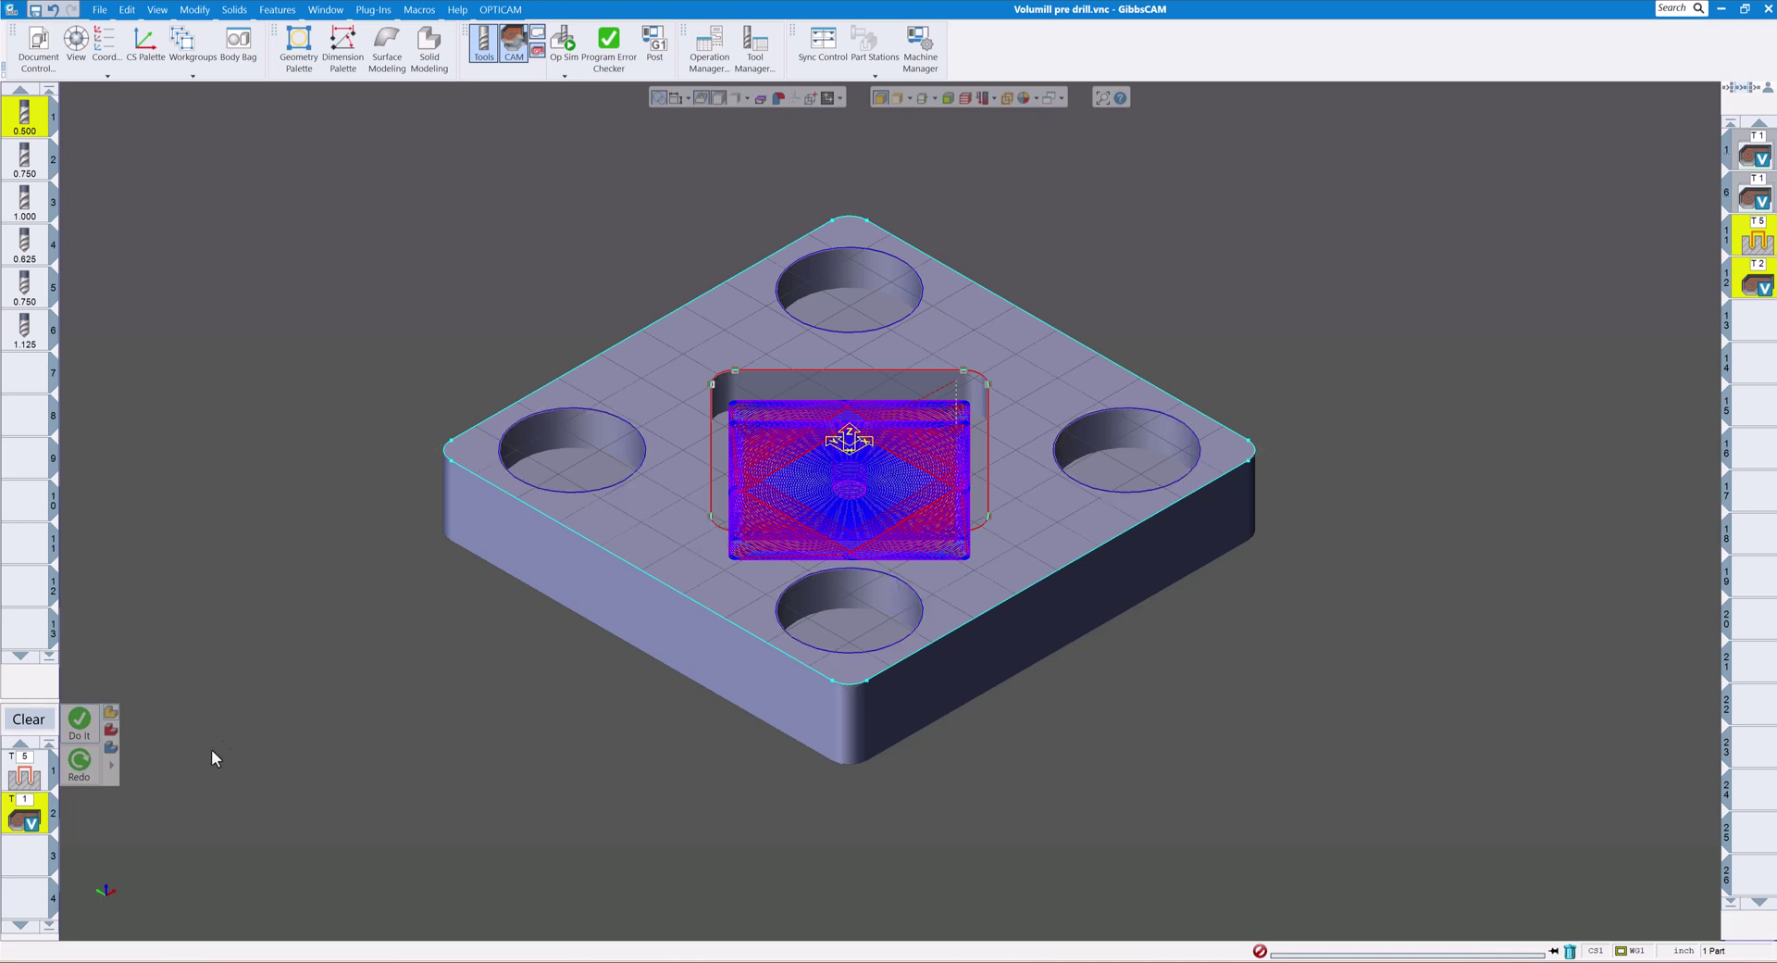
{"action": "left_click", "coordinate": [79, 720]}
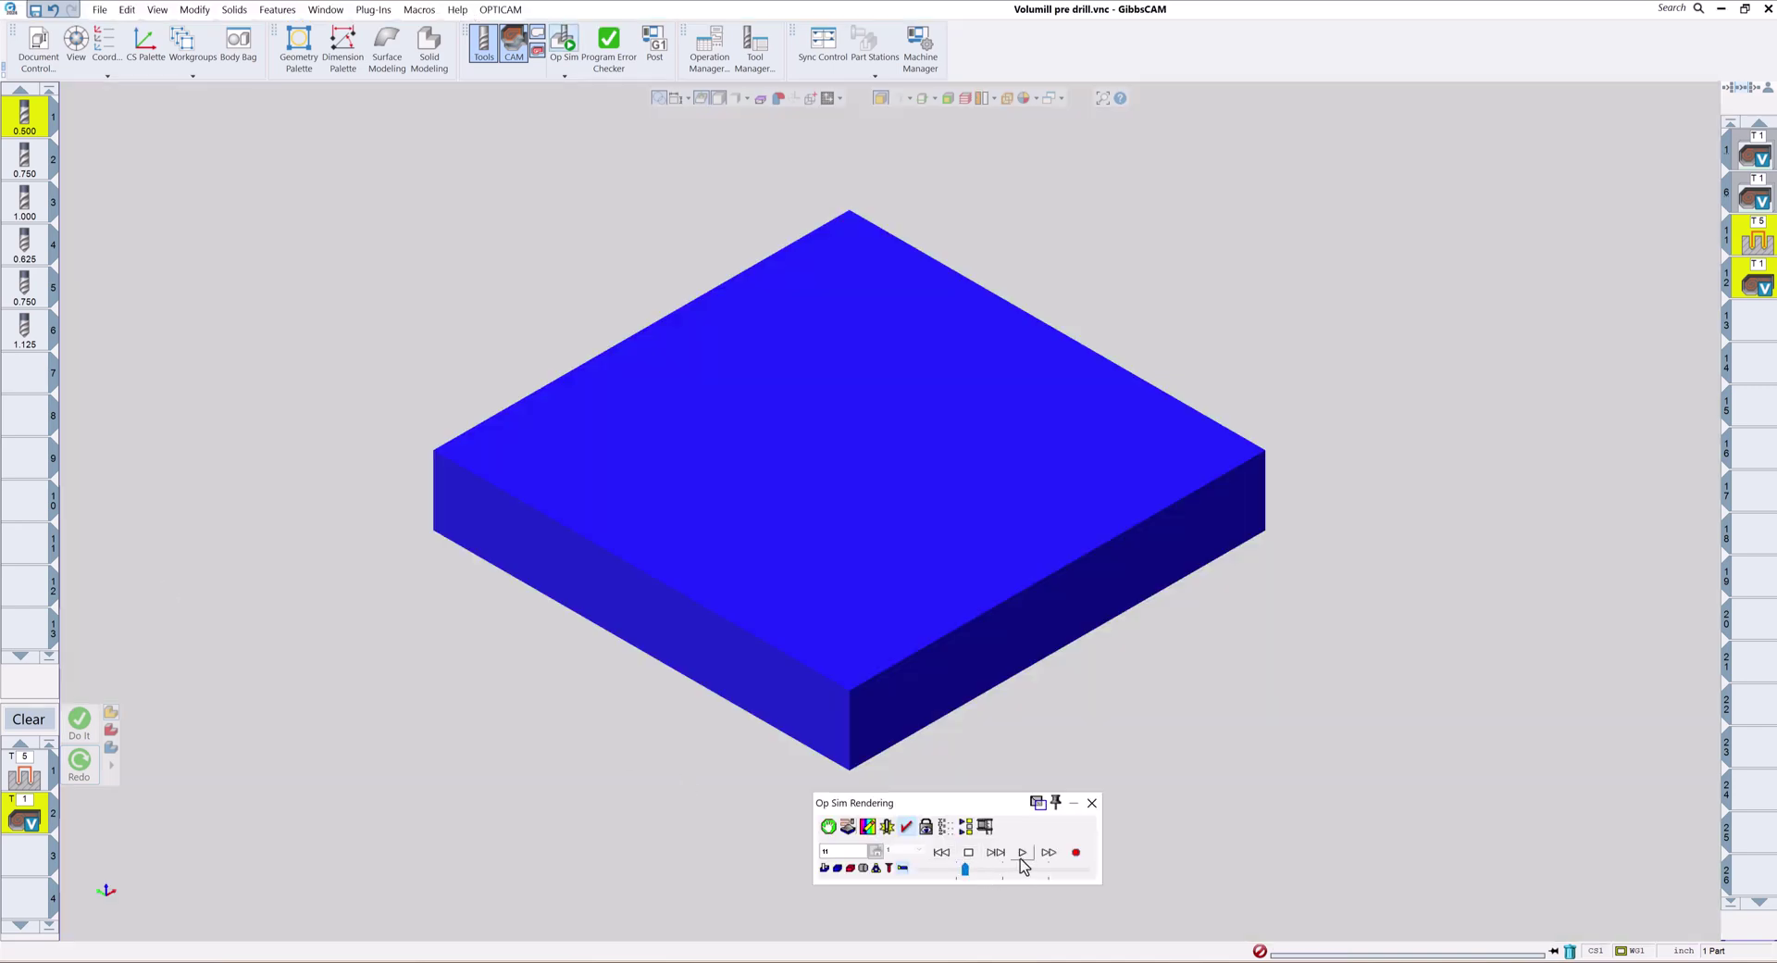
Step: Simulate the regenerated operations, pausing at the front round pocket to examine the endmill's second-depth entry at the pre-drilled hole
{"action": "left_click", "coordinate": [1023, 854]}
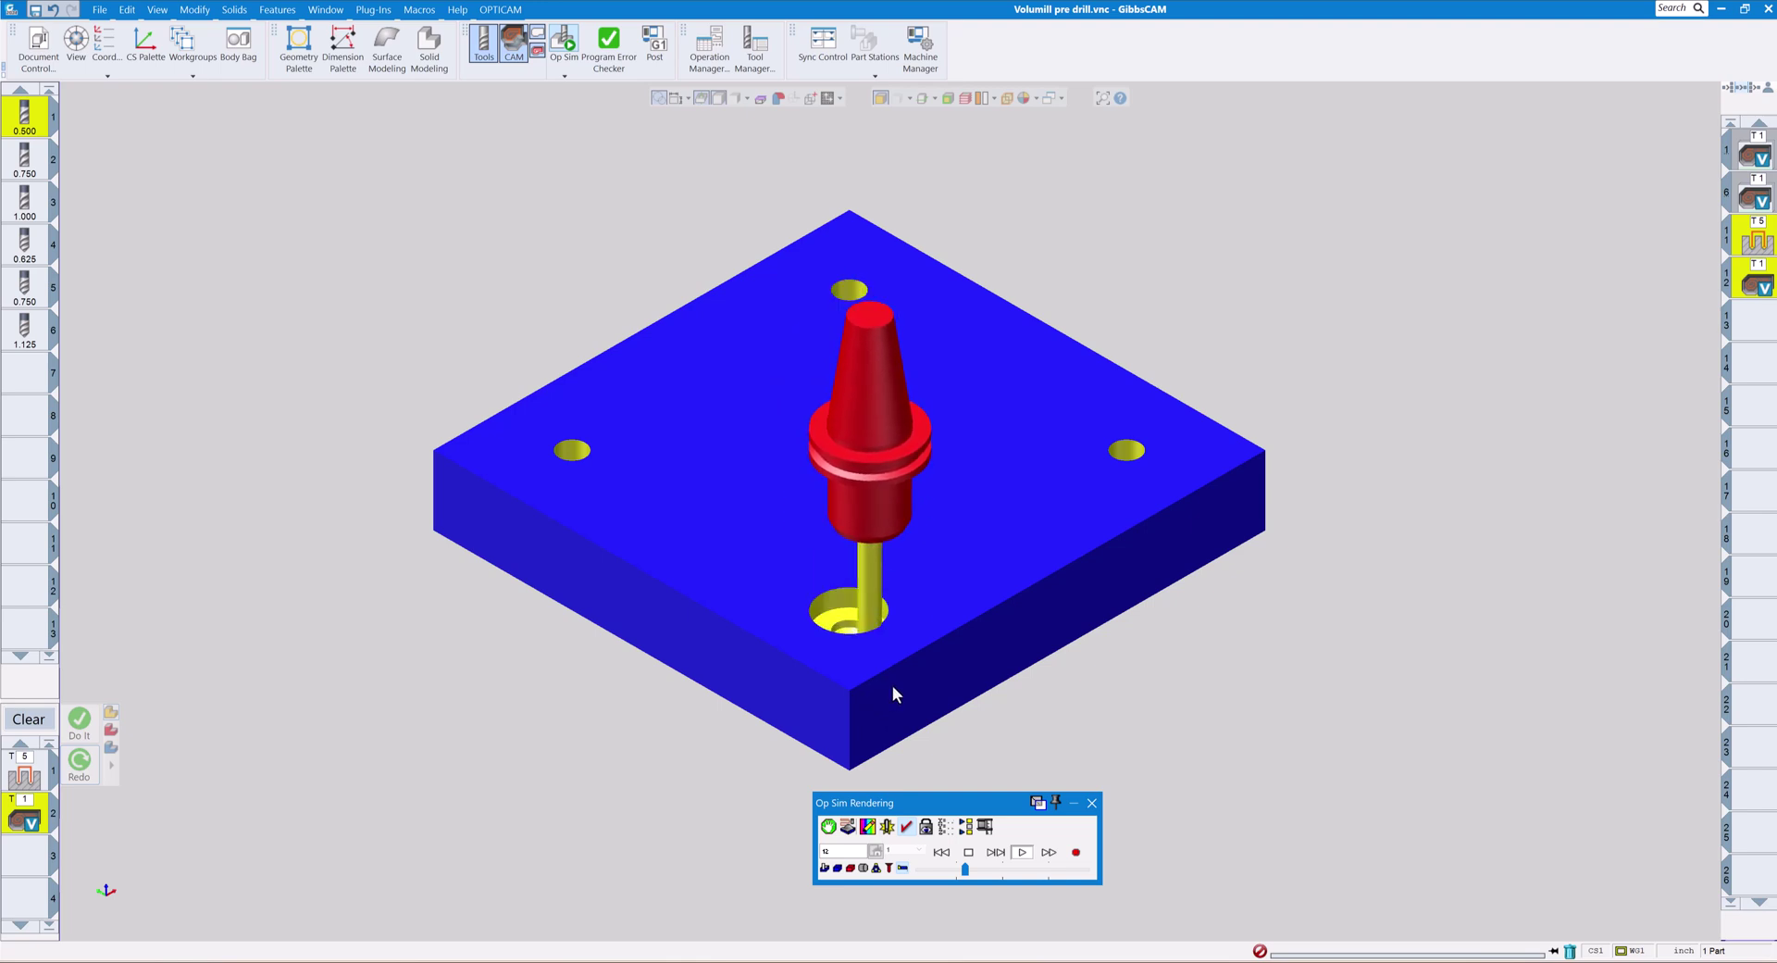
{"action": "scroll", "coordinate": [891, 685], "scroll_direction": "up", "scroll_amount": 3}
{"action": "key", "text": "Up"}
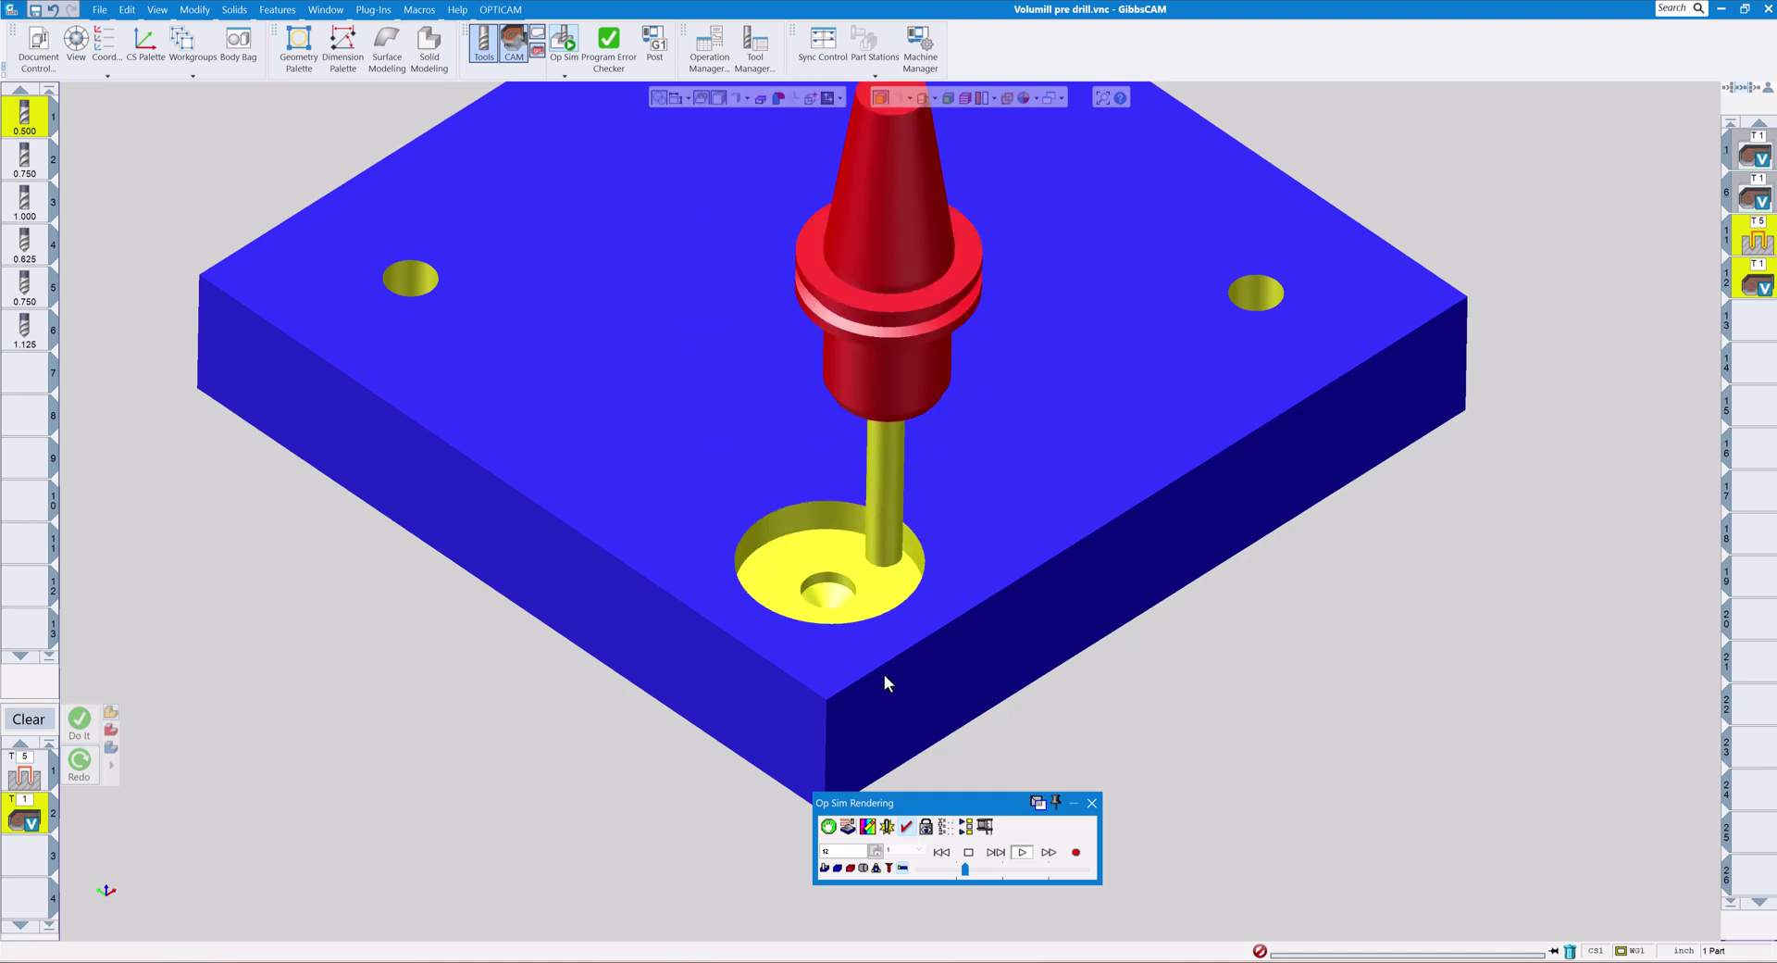
{"action": "left_click", "coordinate": [970, 853]}
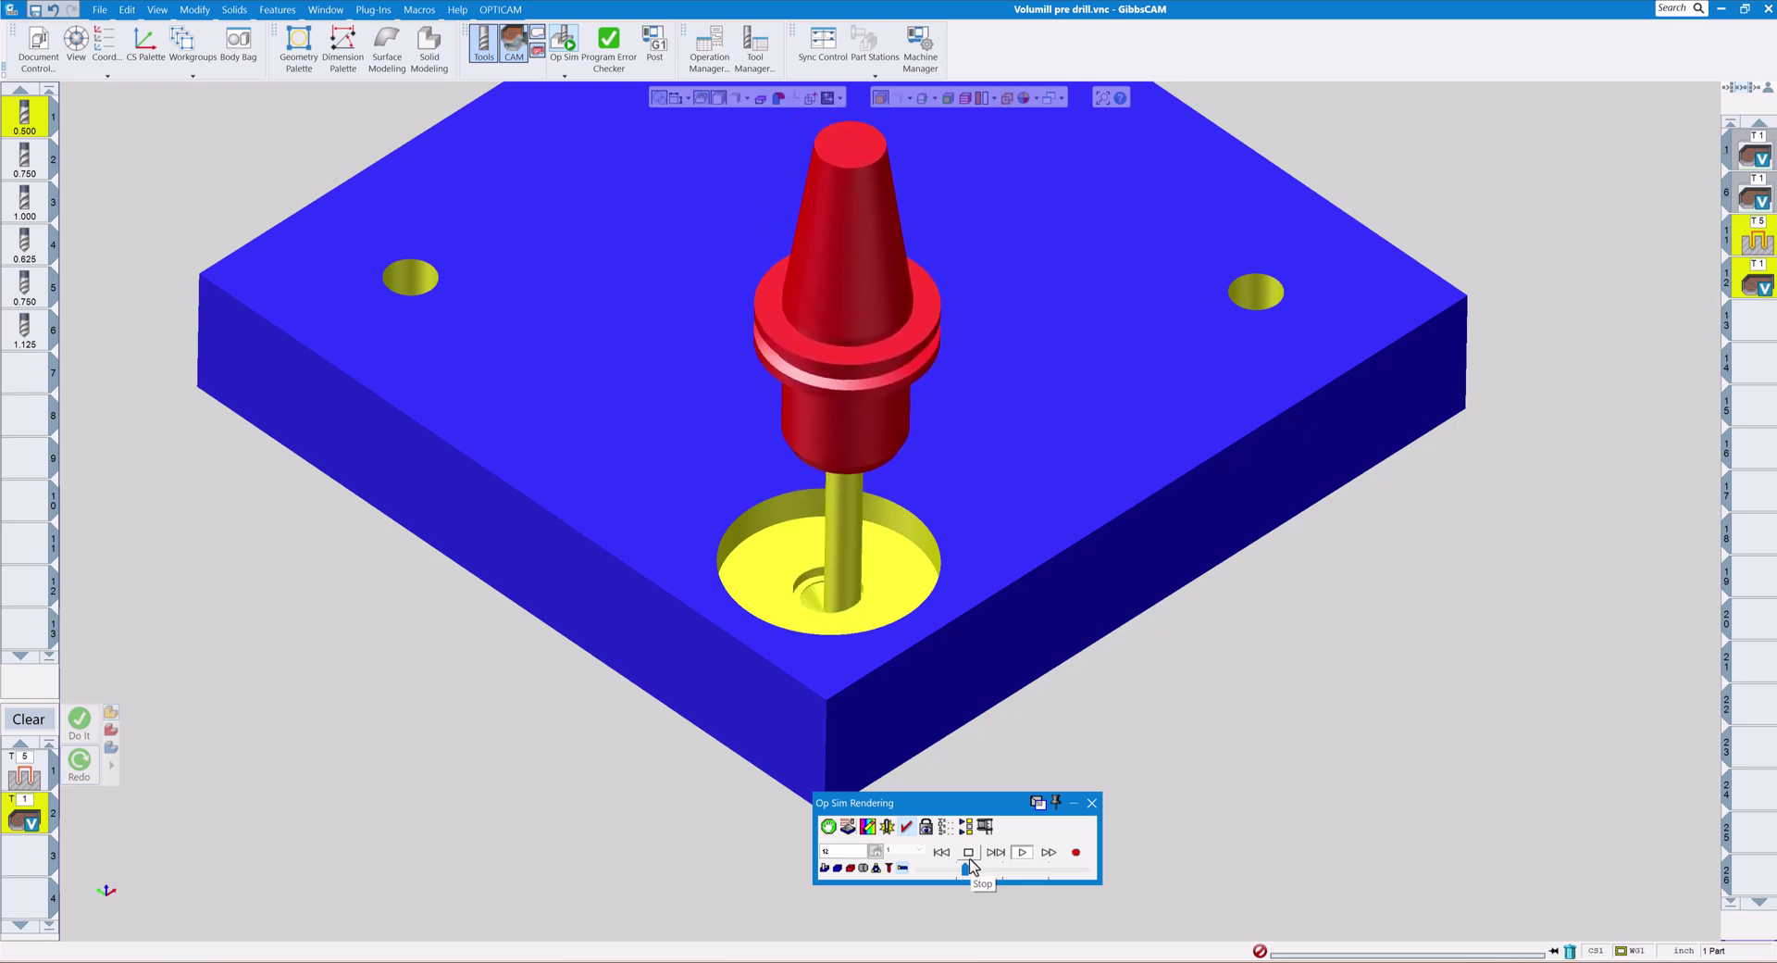
{"action": "left_click_drag", "start_coordinate": [686, 508], "coordinate": [1018, 777]}
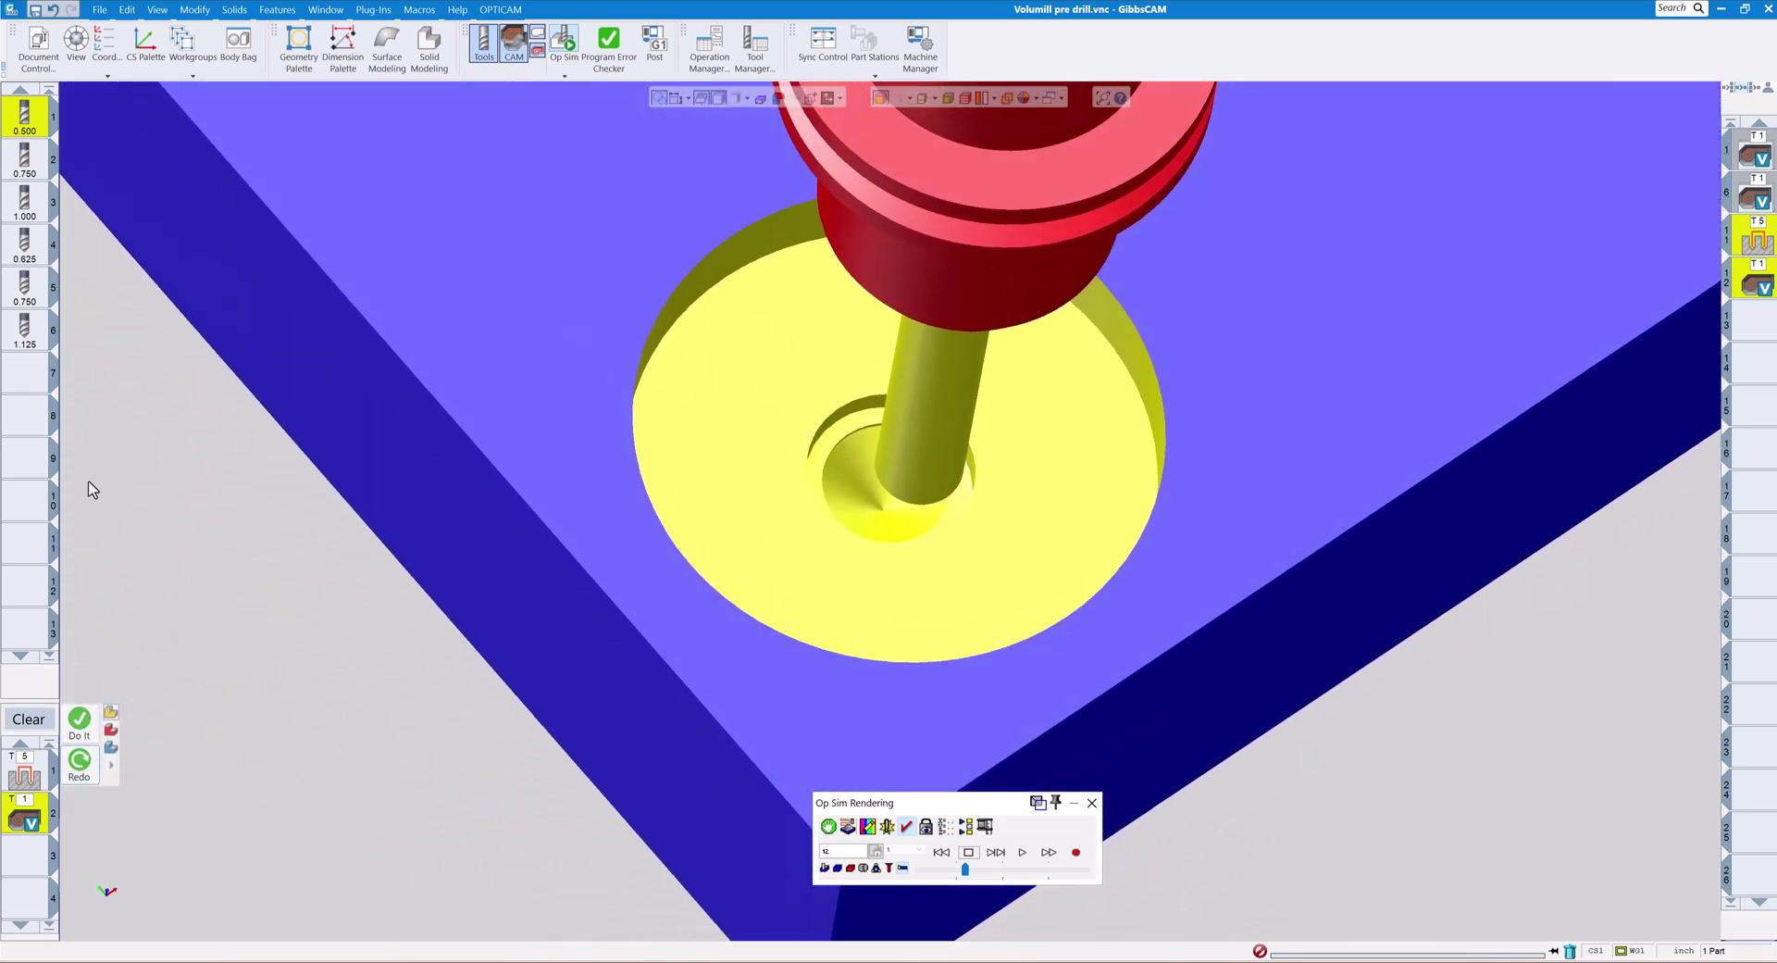
Step: Inspect the 0.750 drill's definition and the shape of its tip in the tool preview
{"action": "left_click", "coordinate": [28, 289]}
{"action": "double_click", "coordinate": [34, 299]}
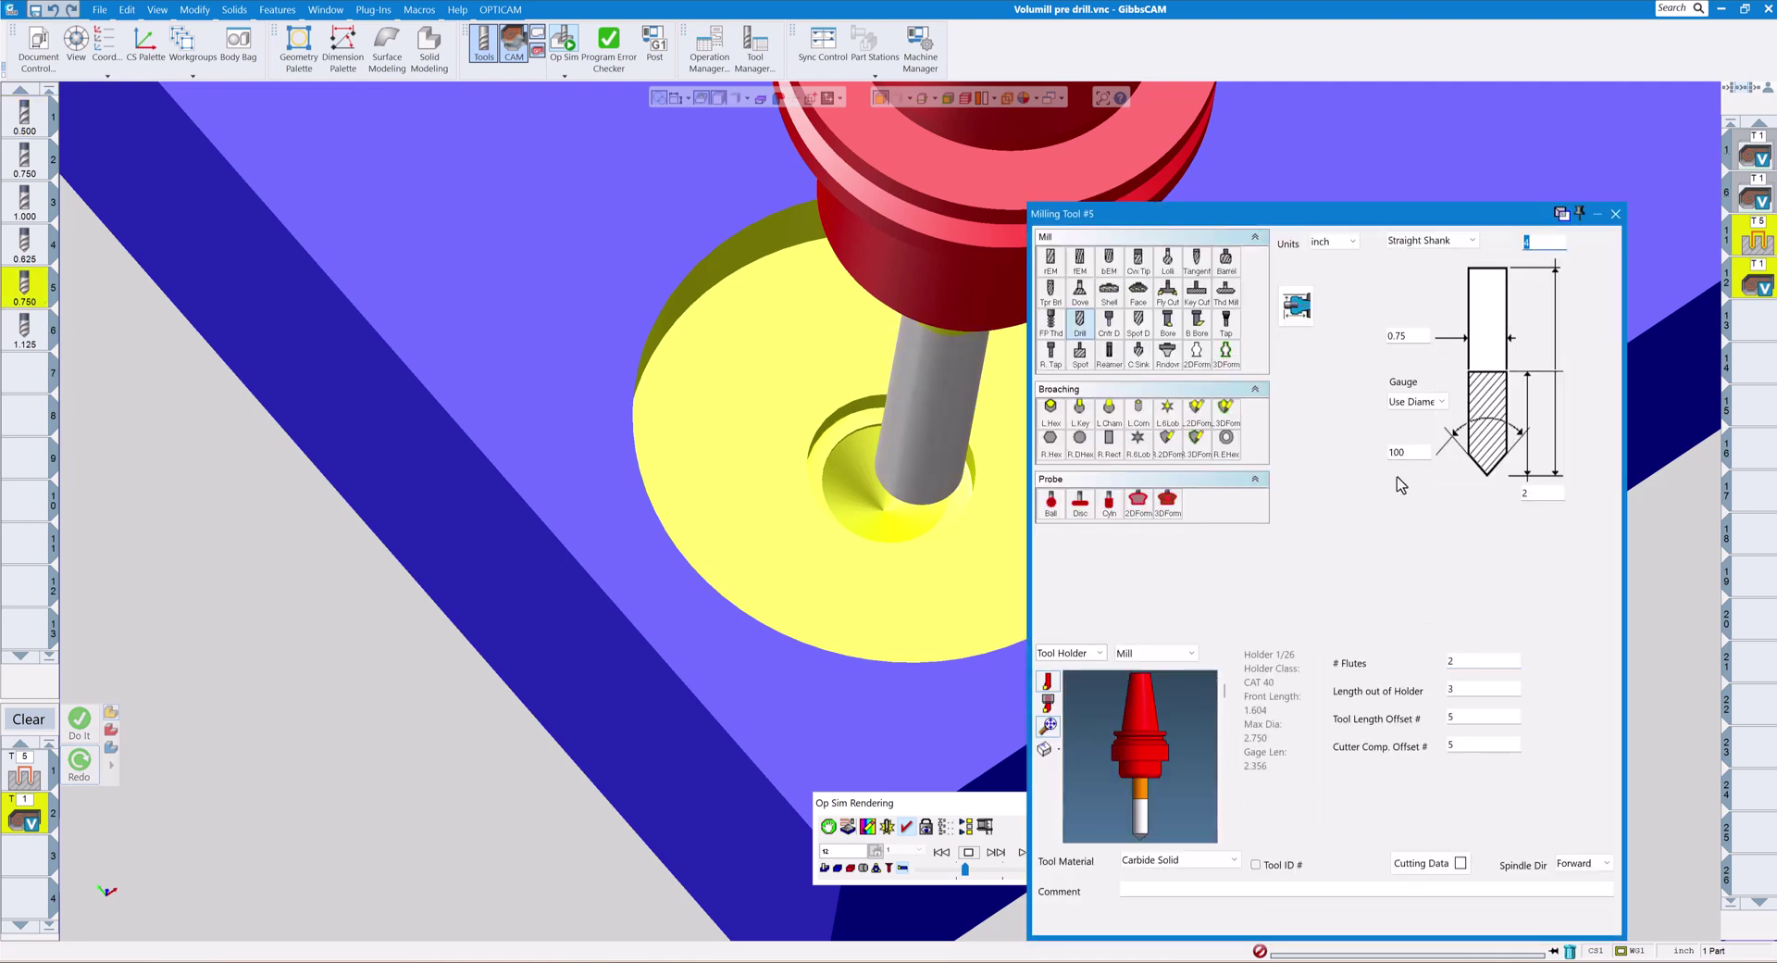
{"action": "left_click_drag", "start_coordinate": [1094, 791], "coordinate": [1184, 843]}
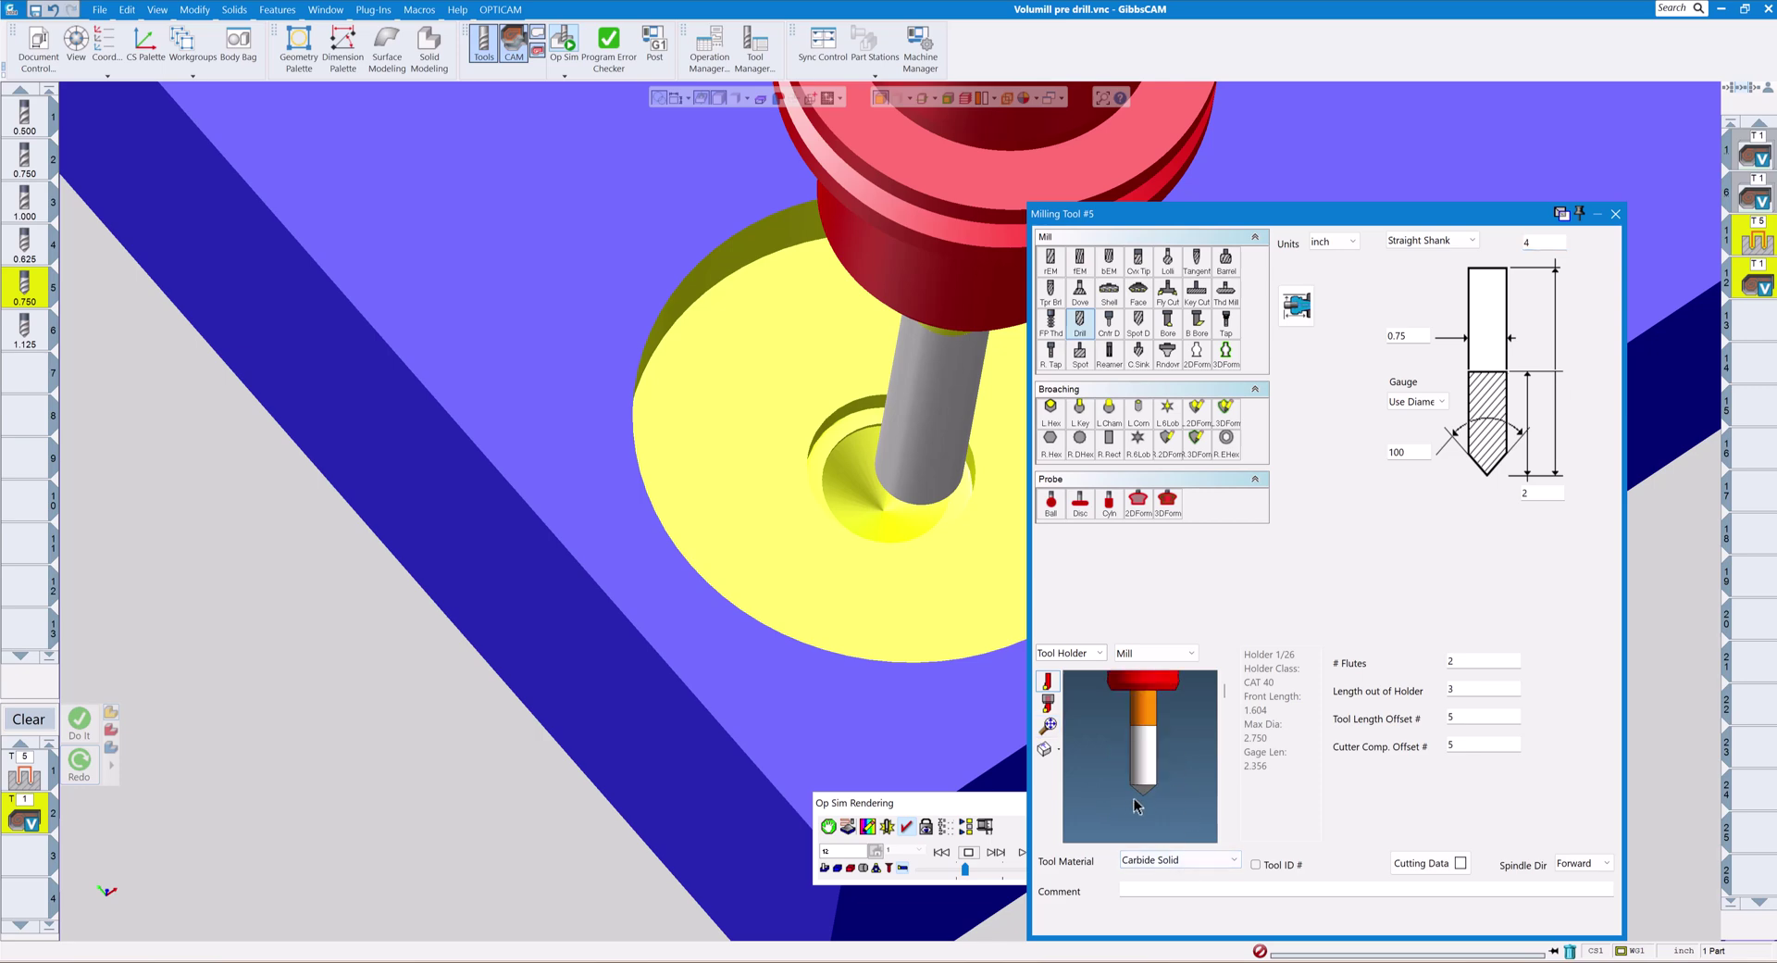
{"action": "left_click", "coordinate": [1615, 215]}
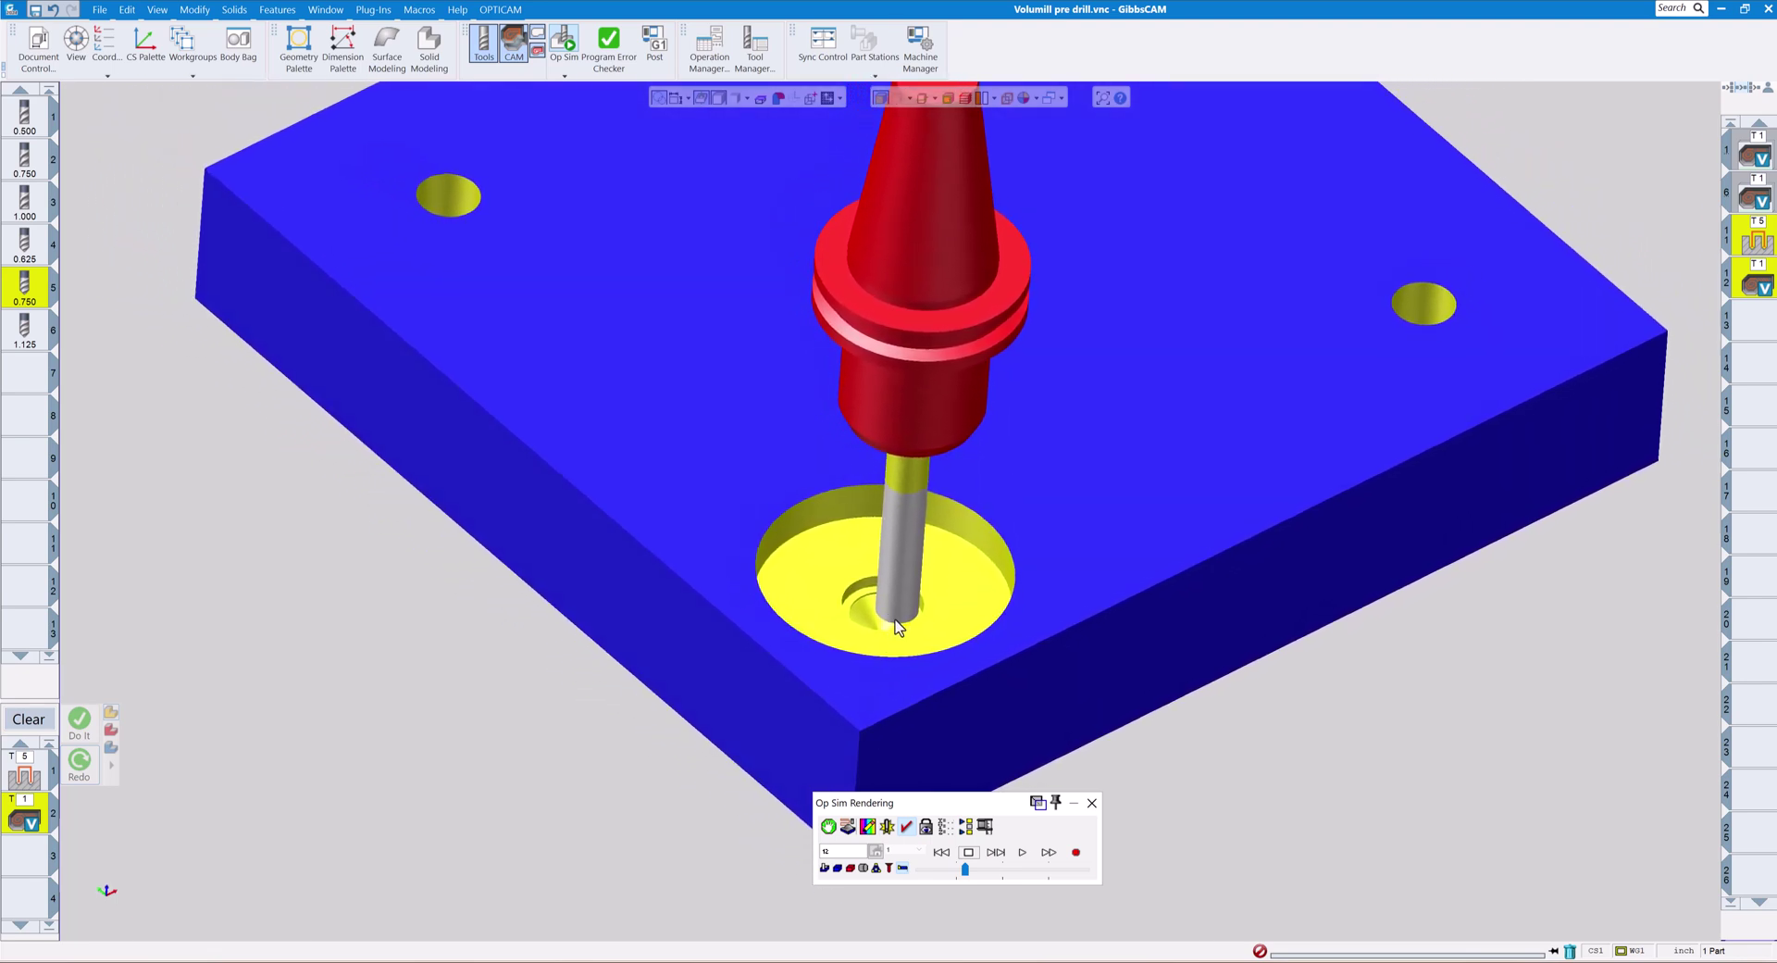
Step: Resume the simulation and raise its speed to watch the remaining pockets being machined to completion
{"action": "scroll", "coordinate": [890, 630], "scroll_direction": "up", "scroll_amount": 3}
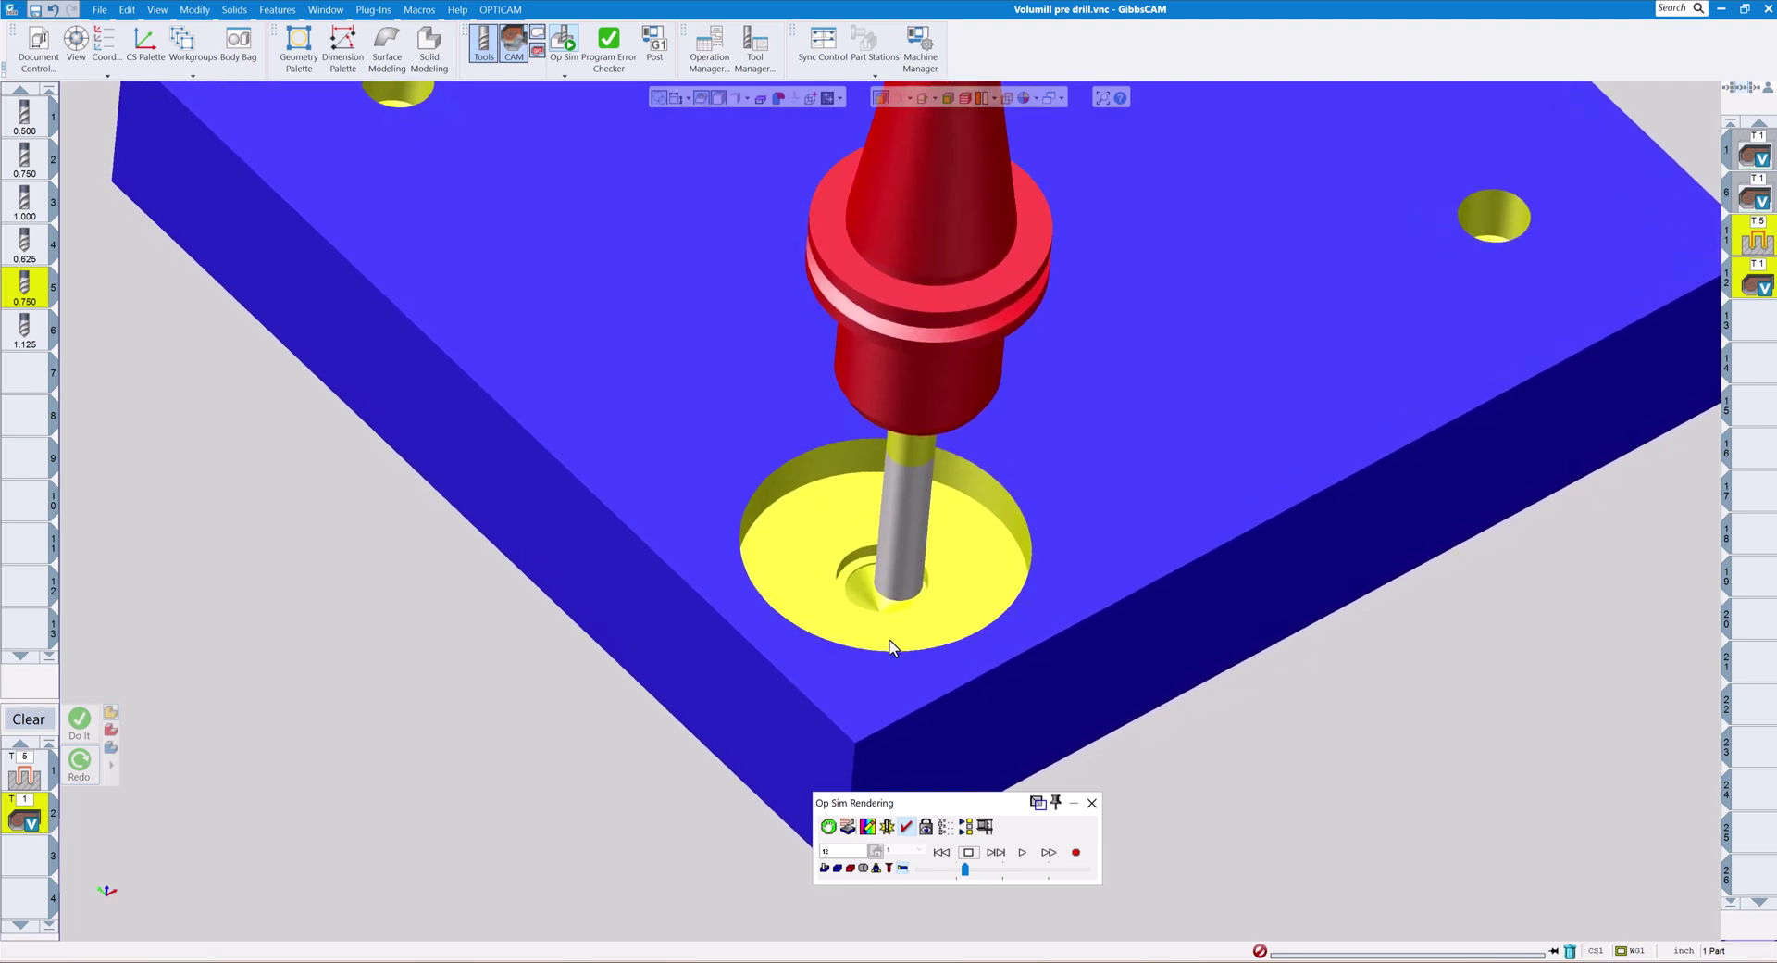
{"action": "left_click", "coordinate": [1022, 852]}
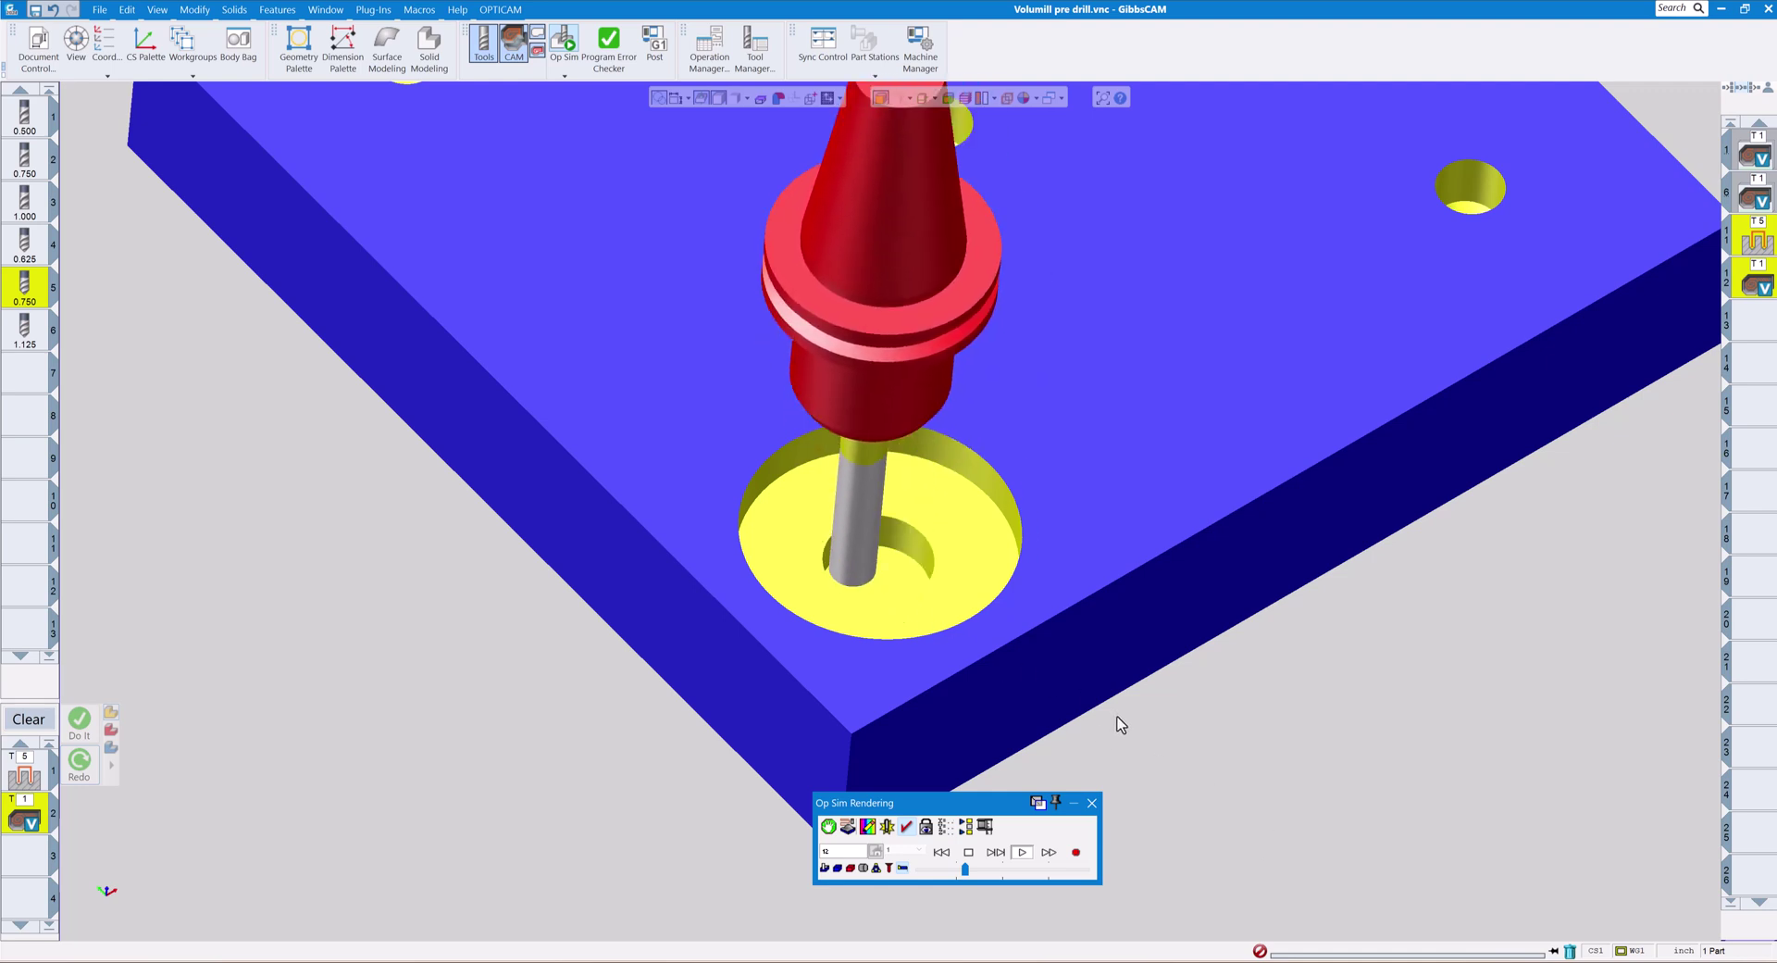
{"action": "scroll", "coordinate": [1102, 727], "scroll_direction": "down", "scroll_amount": 4}
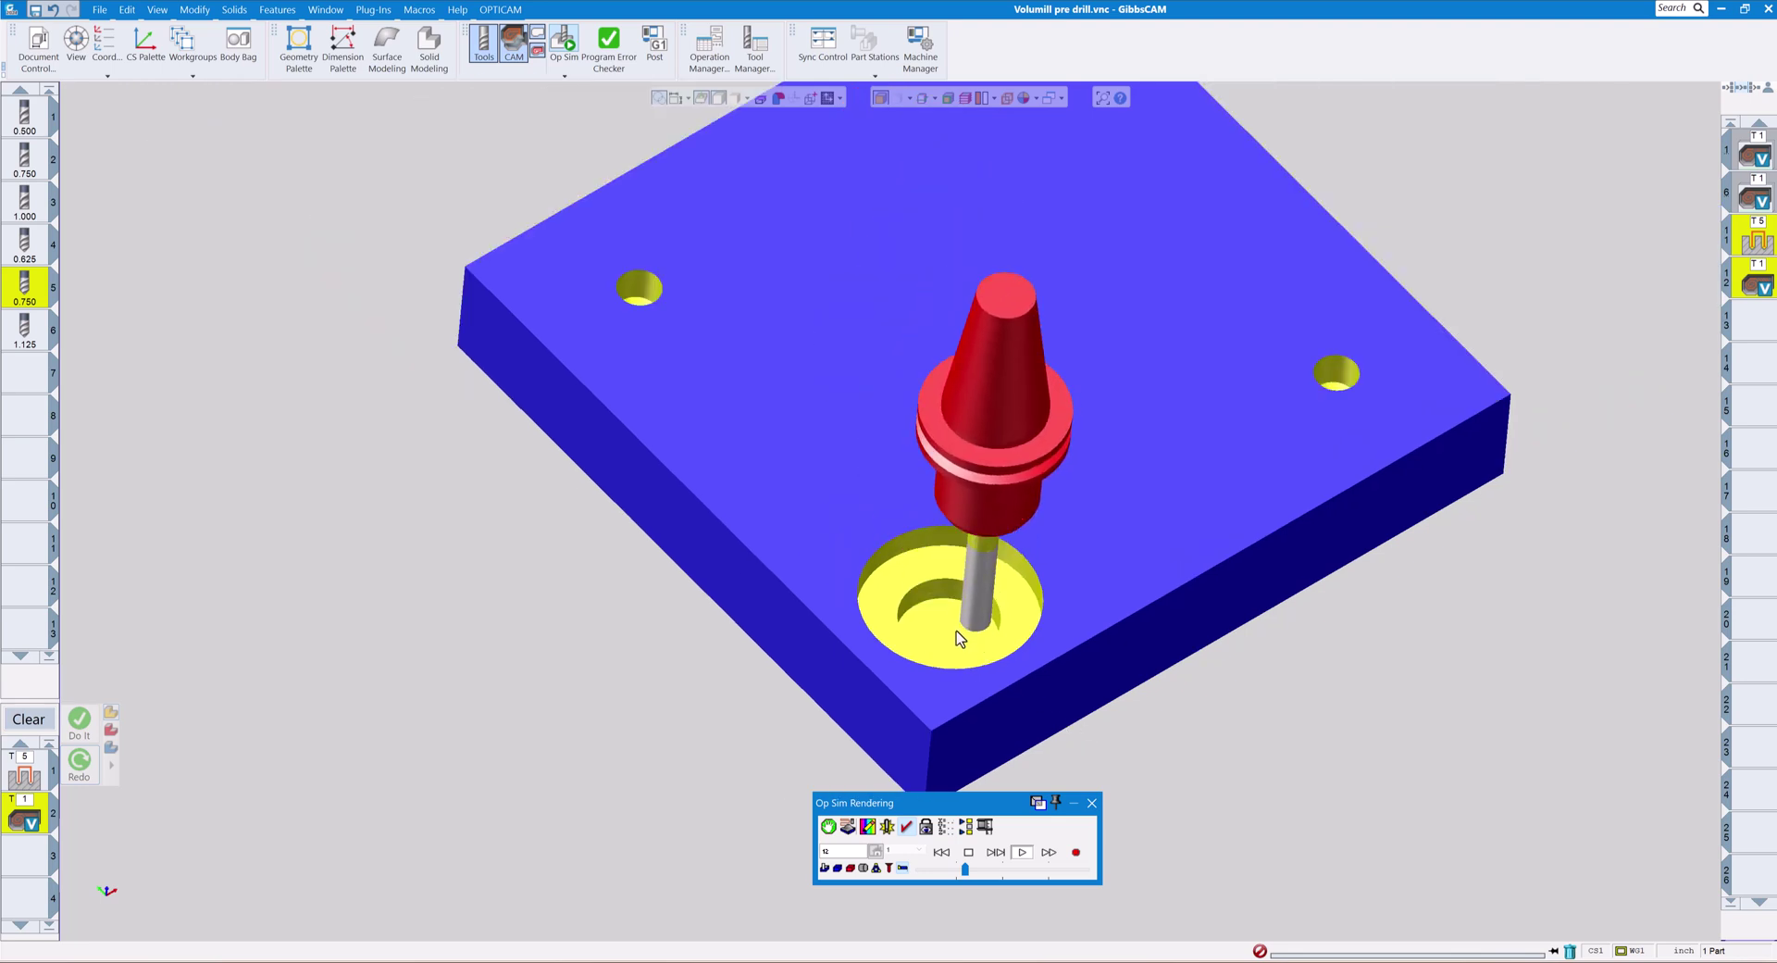
{"action": "scroll", "coordinate": [1046, 690], "scroll_direction": "down", "scroll_amount": 1}
{"action": "left_click_drag", "start_coordinate": [965, 869], "coordinate": [989, 868]}
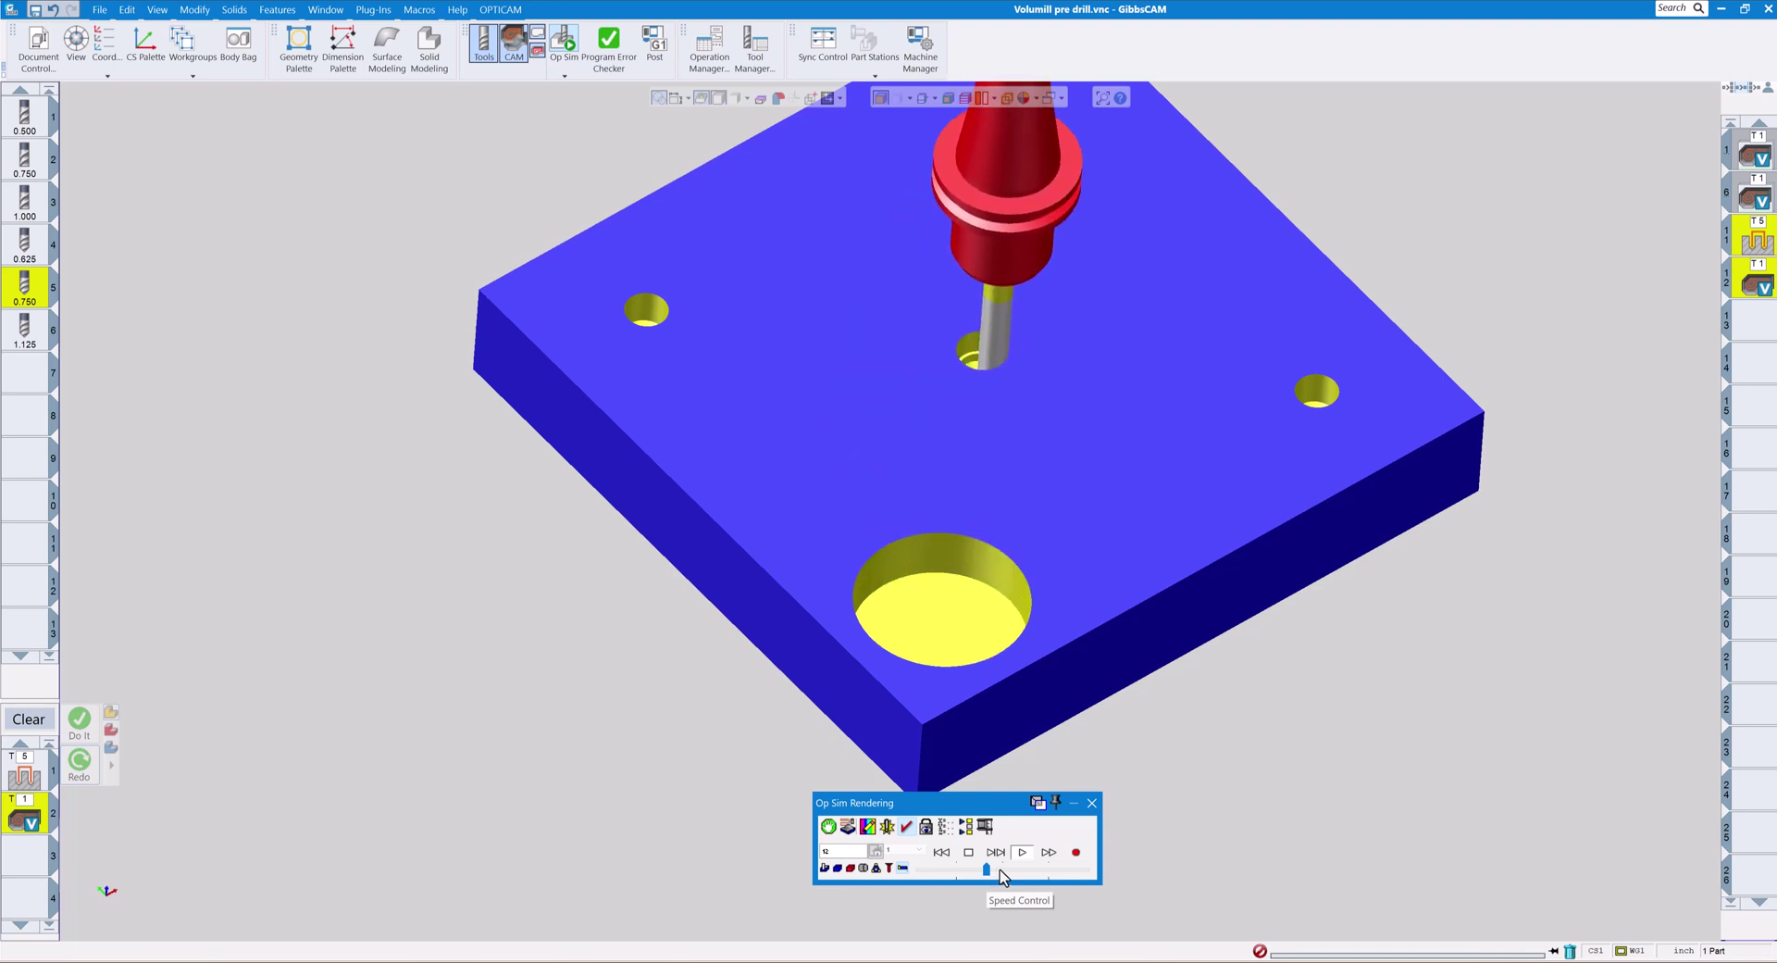
{"action": "left_click_drag", "start_coordinate": [989, 869], "coordinate": [1016, 869]}
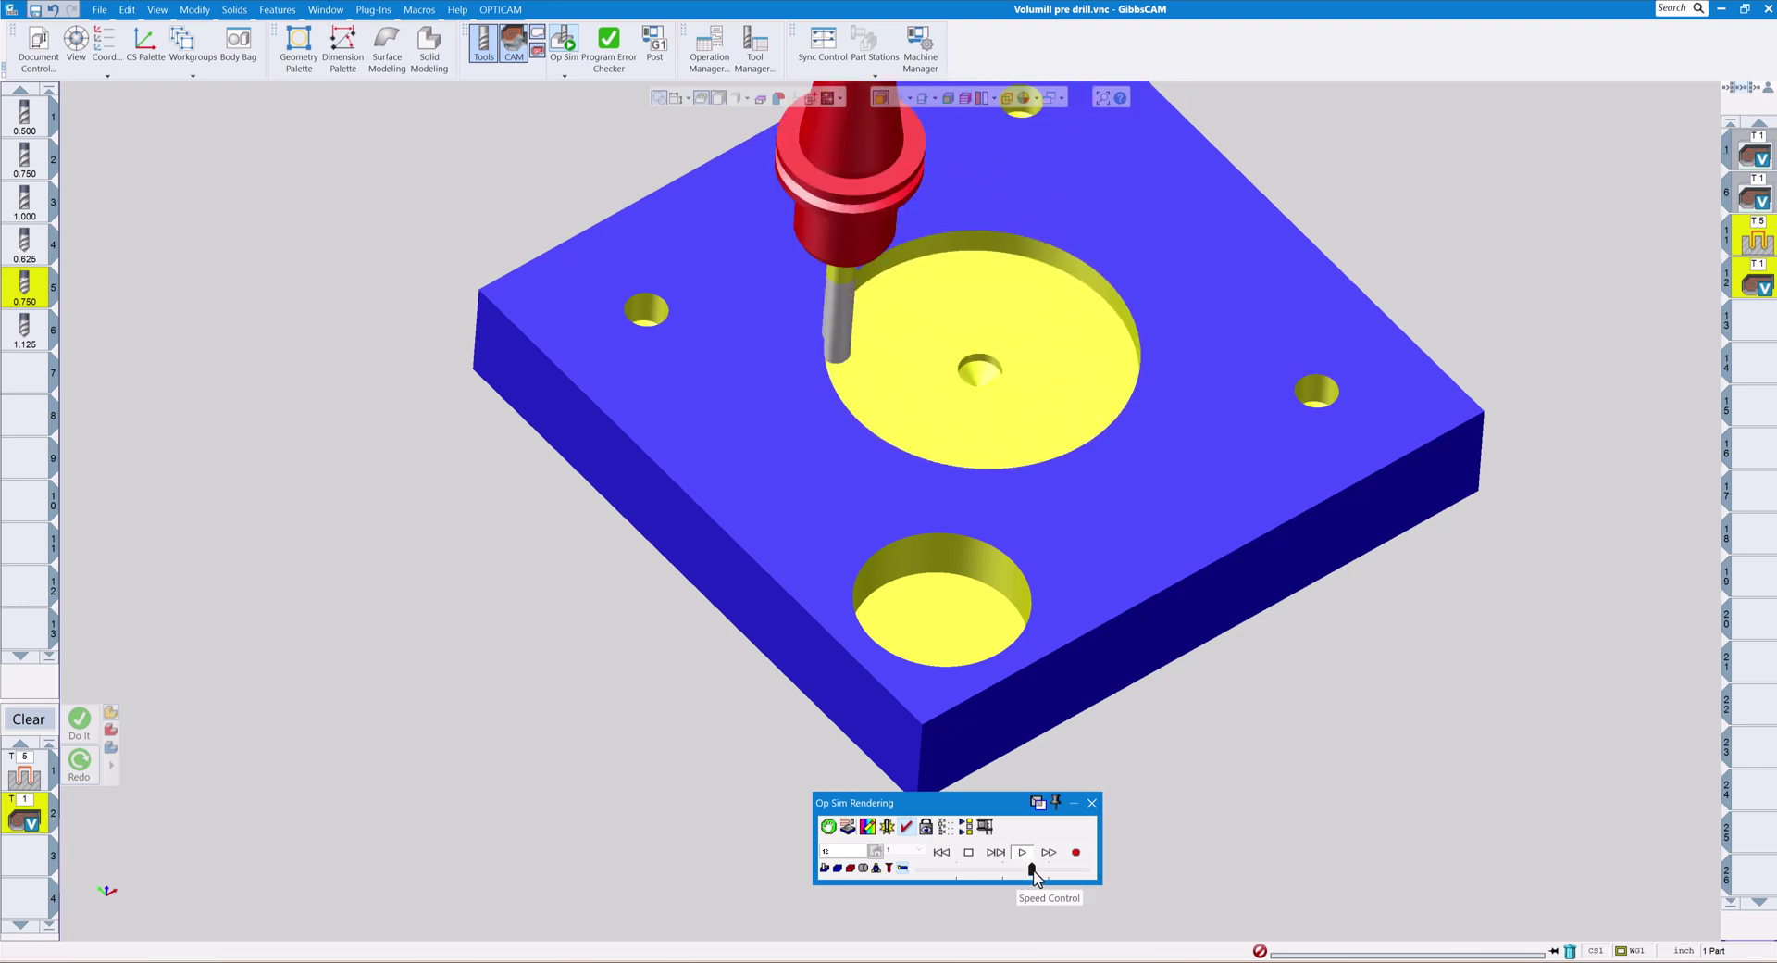
{"action": "left_click_drag", "start_coordinate": [1017, 869], "coordinate": [1057, 870]}
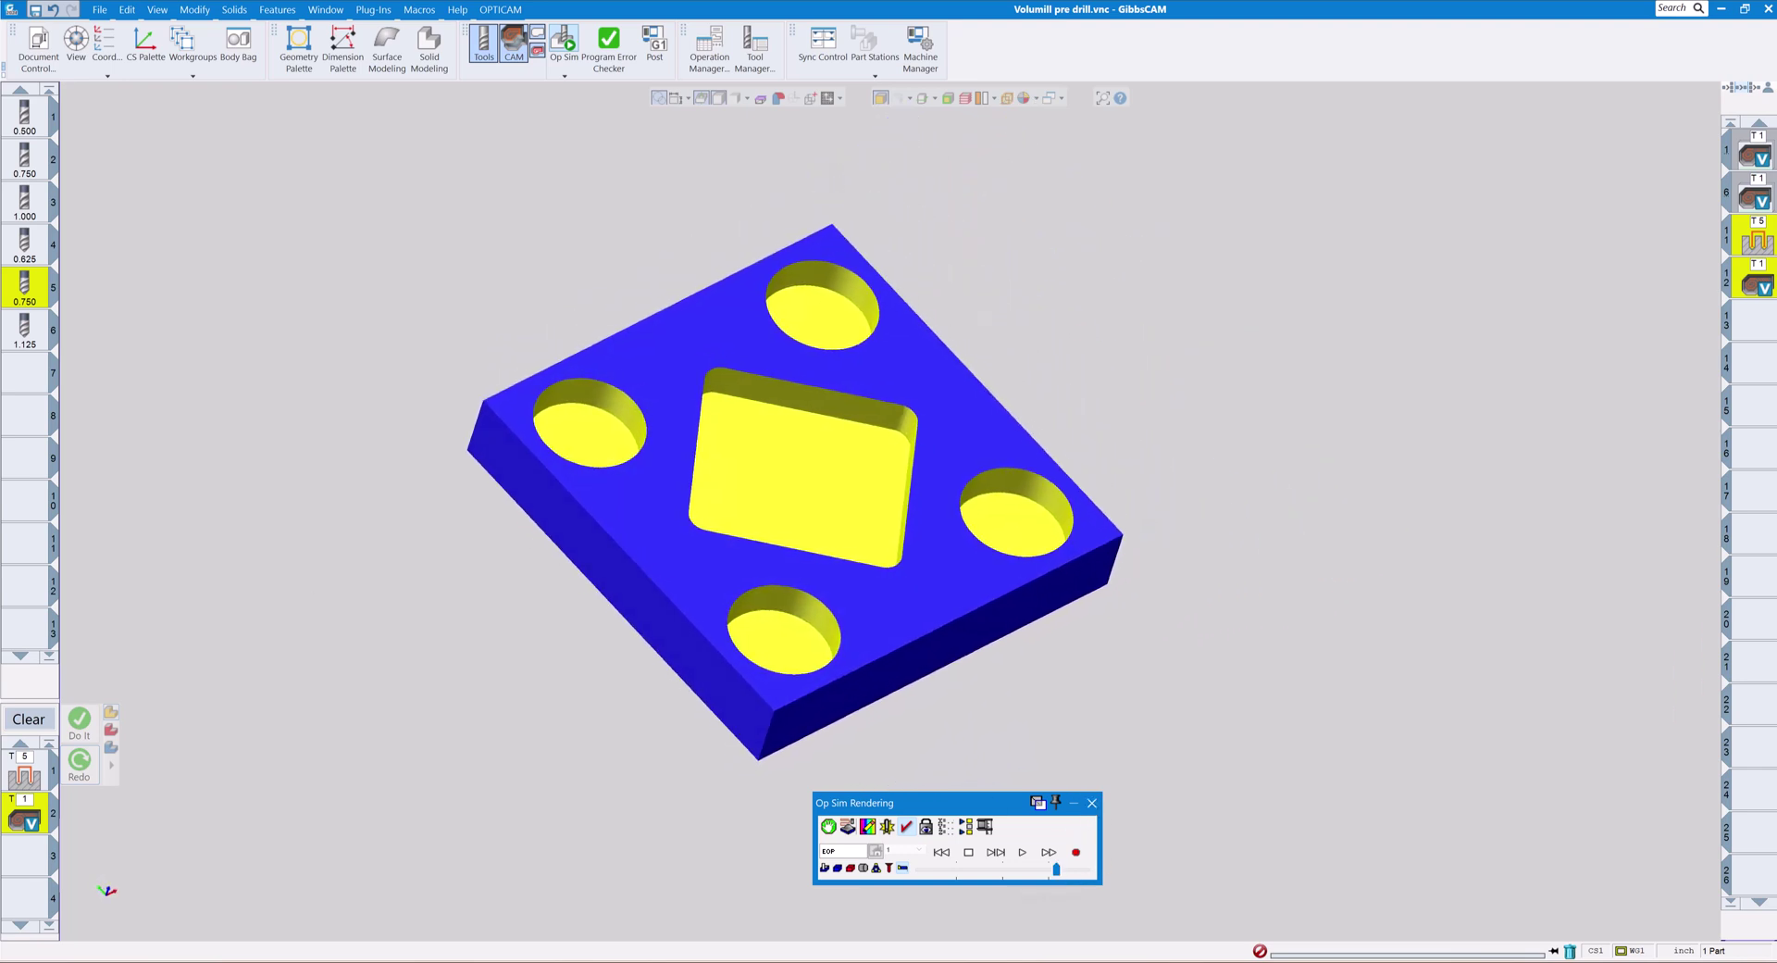
{"action": "left_click", "coordinate": [1092, 803]}
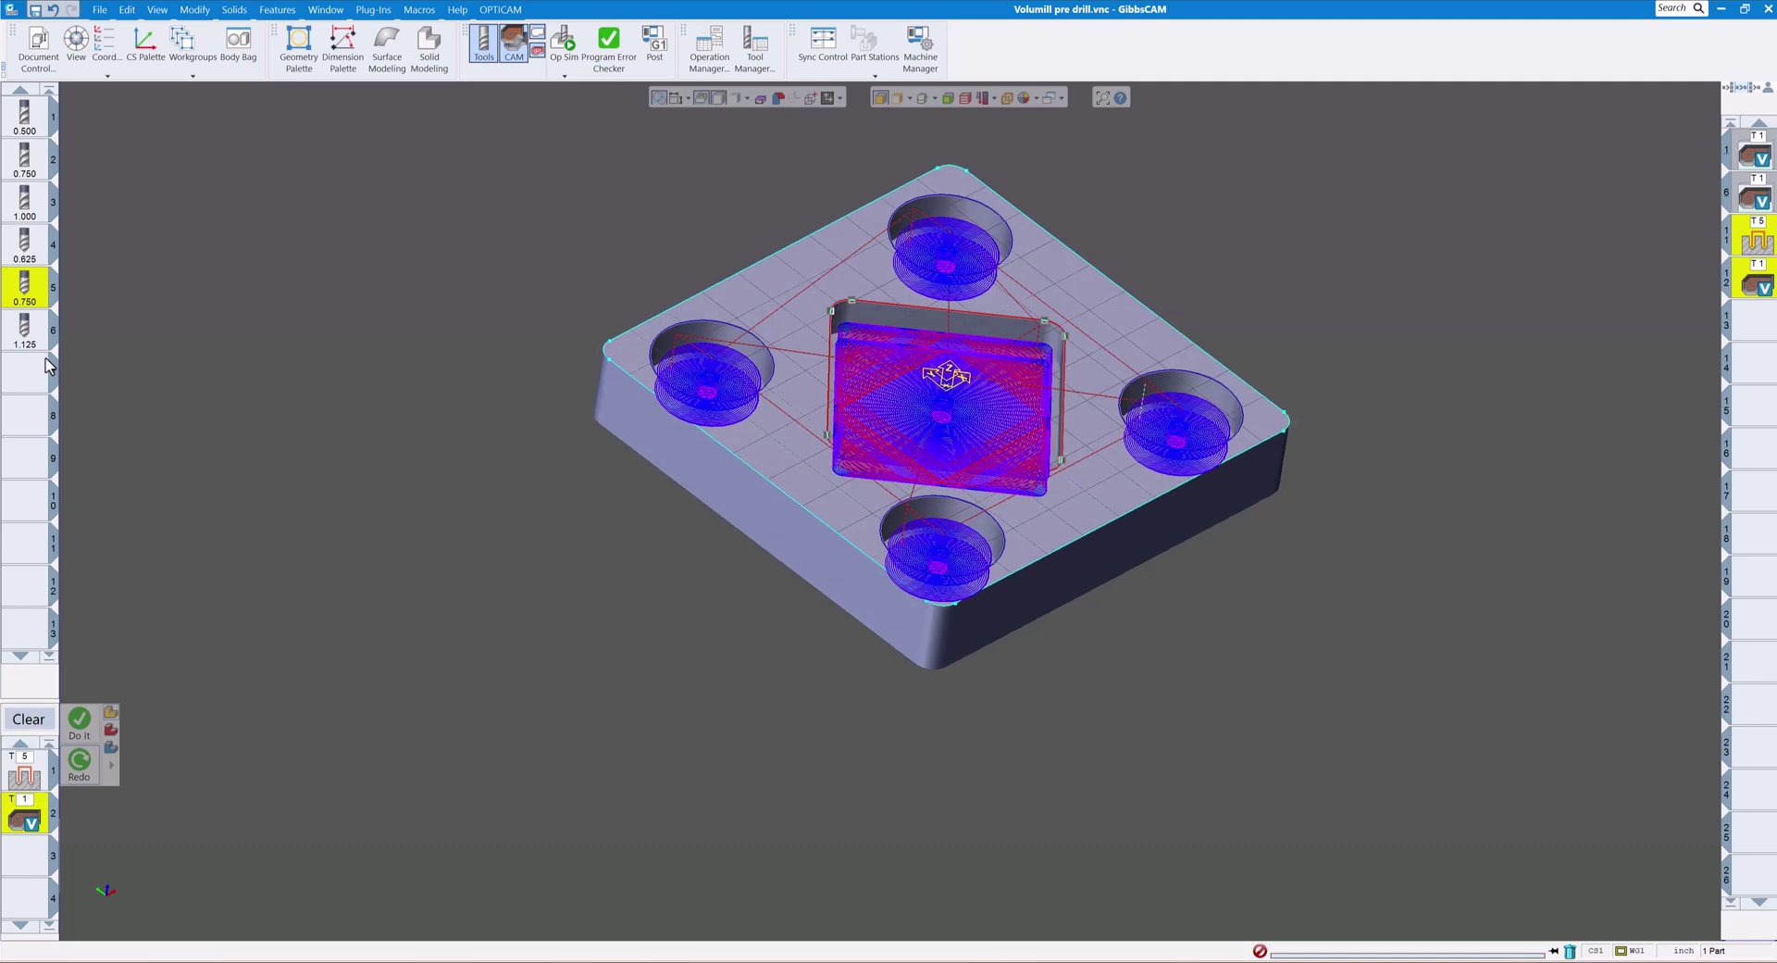
Step: Regenerate the drilling and VoluMill operations using the 1.125 drill, the 1.000 endmill and a VoluMill cut width of 0.5
{"action": "left_click_drag", "start_coordinate": [23, 333], "coordinate": [25, 772]}
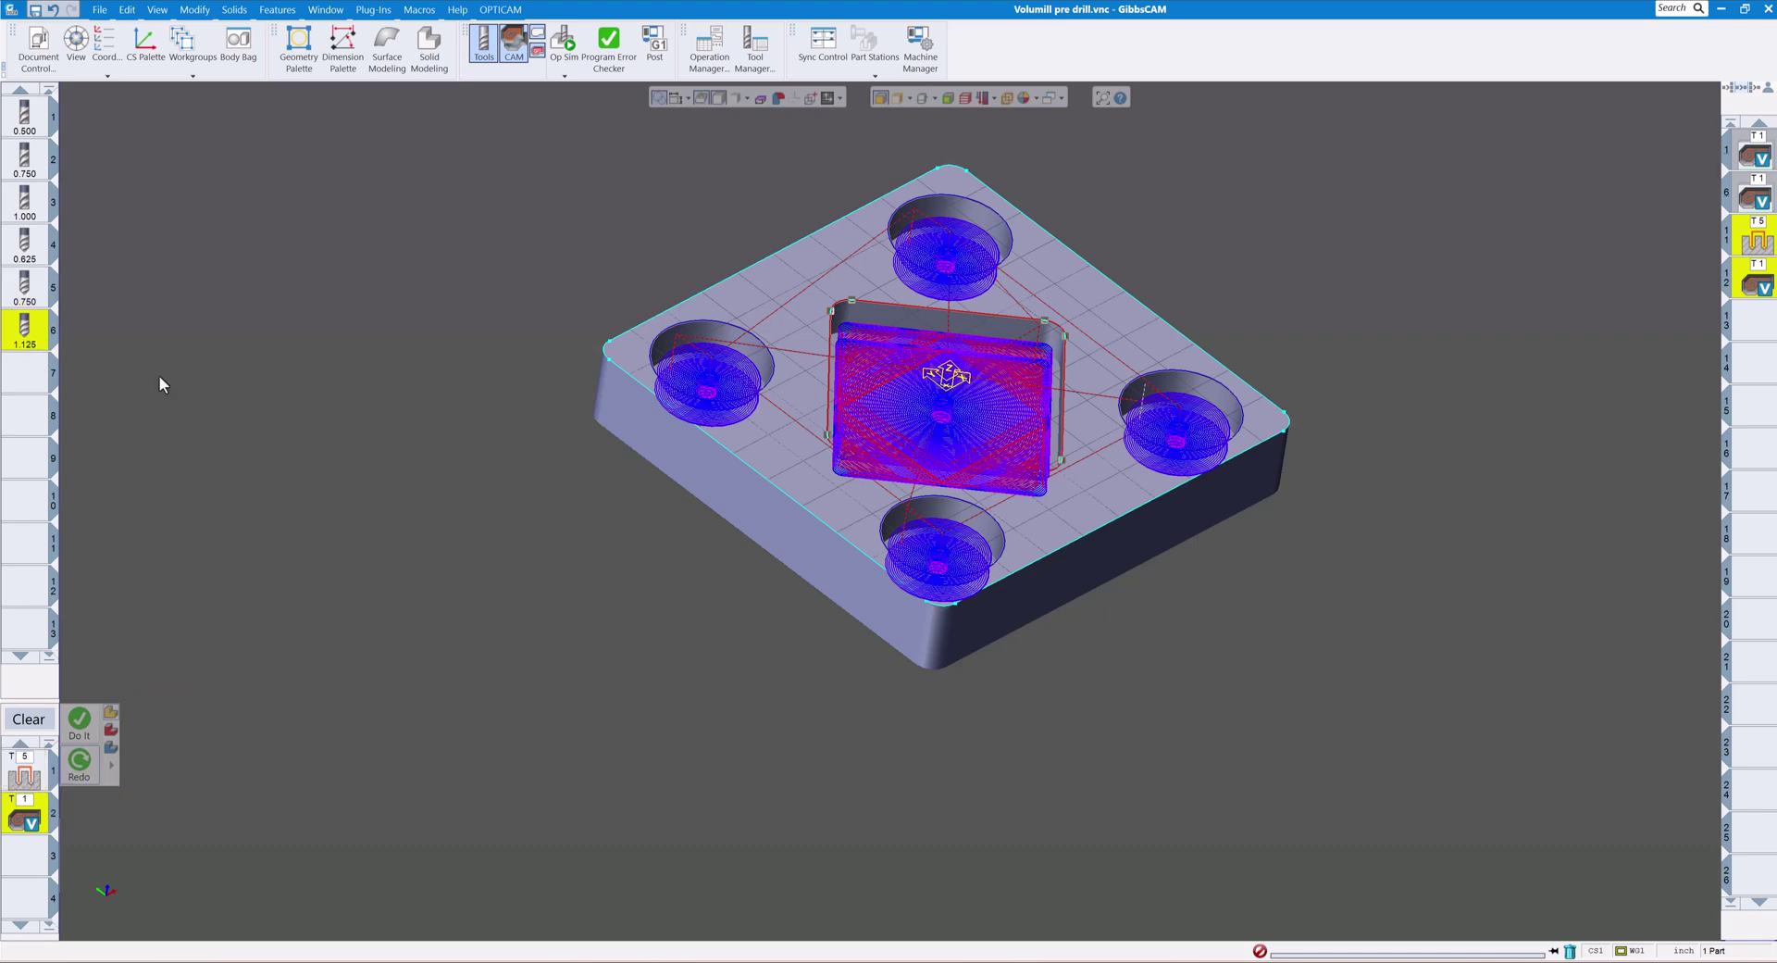
{"action": "left_click_drag", "start_coordinate": [25, 199], "coordinate": [23, 822]}
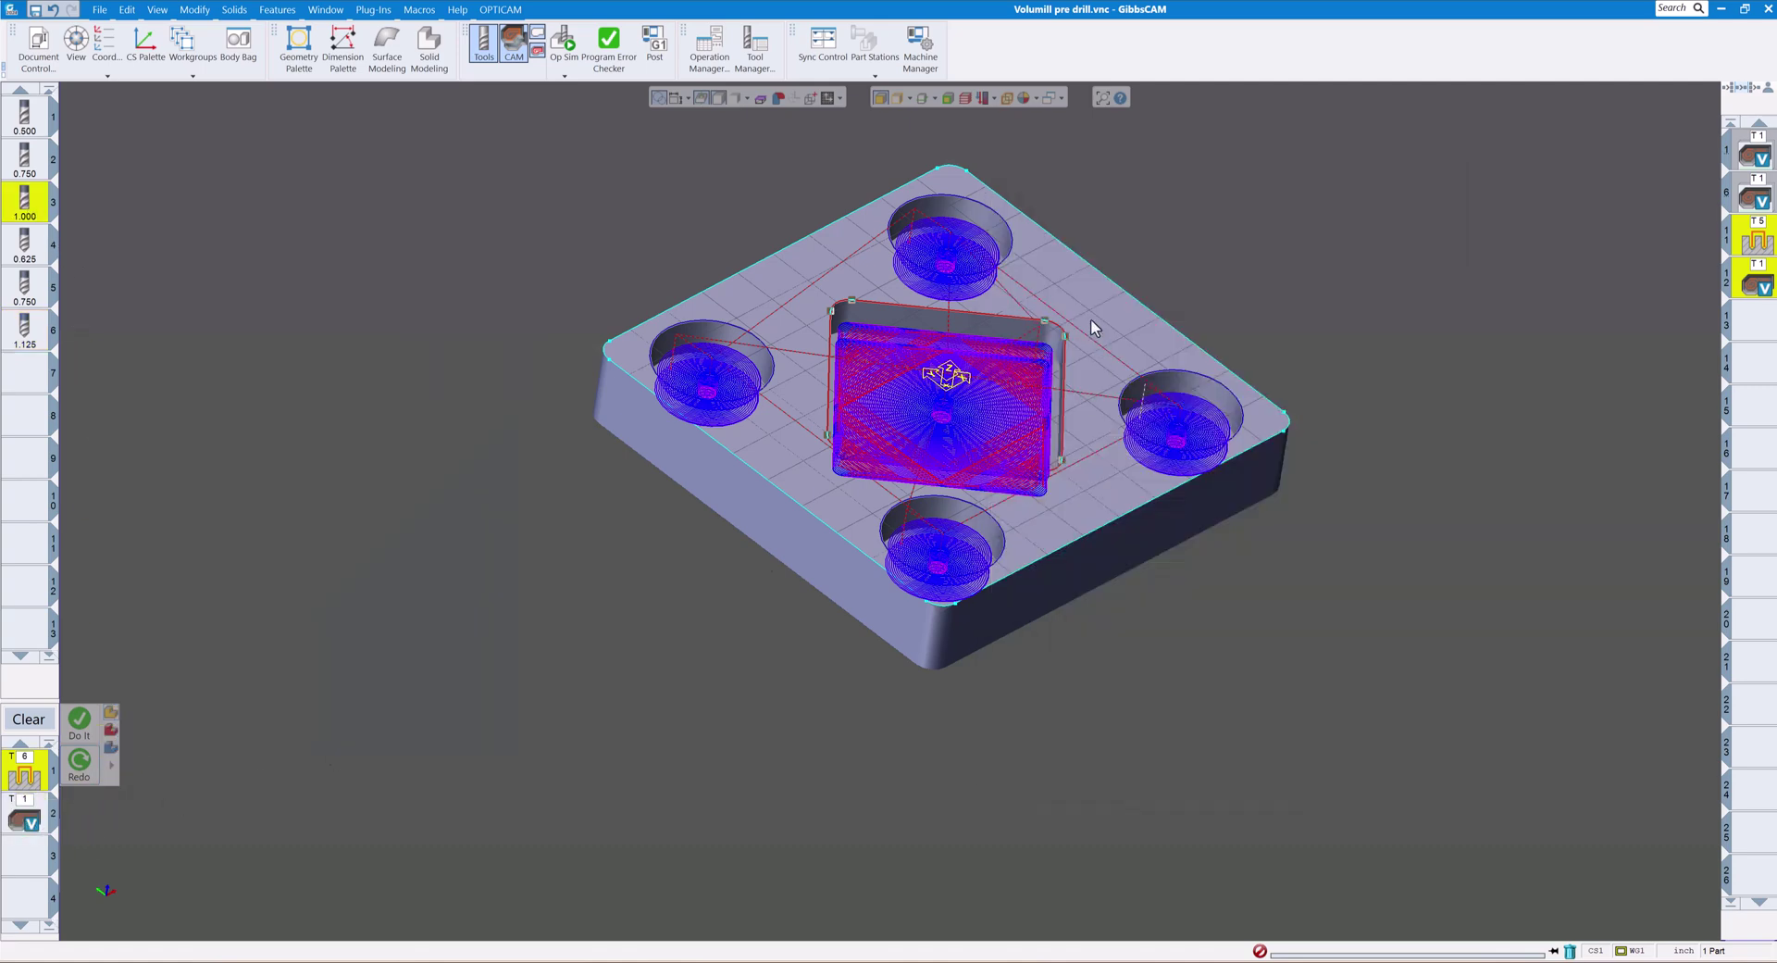
{"action": "double_click", "coordinate": [1135, 310]}
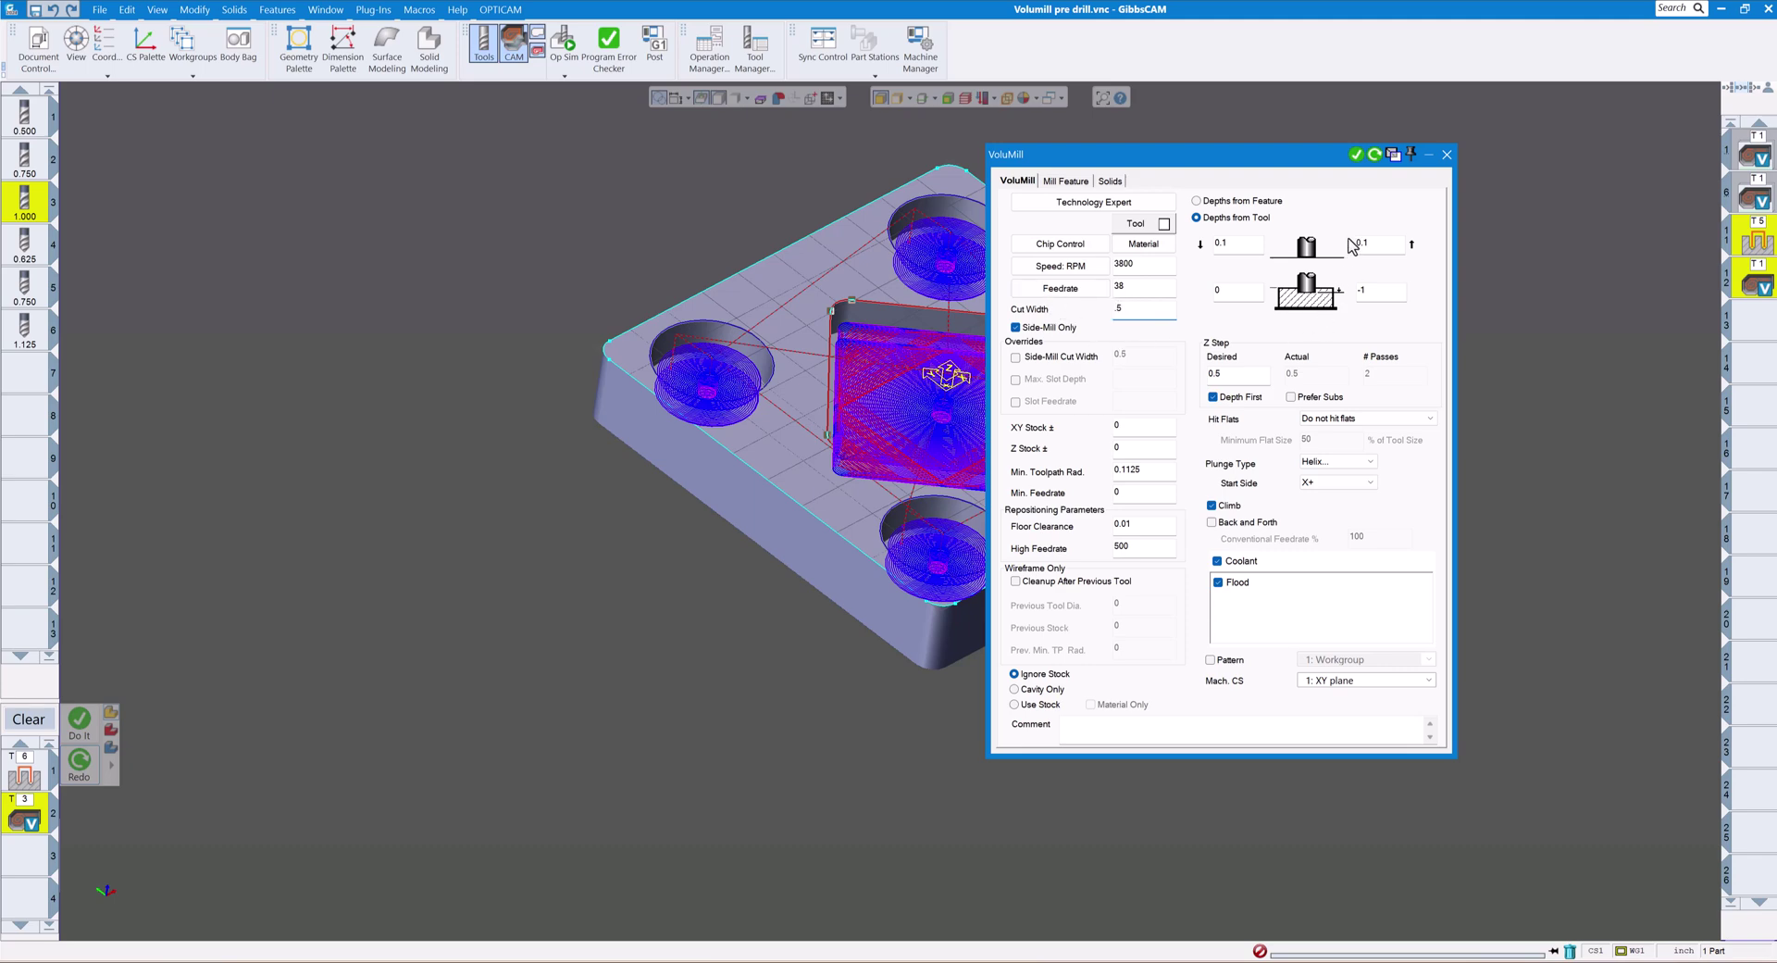
{"action": "left_click", "coordinate": [1374, 155]}
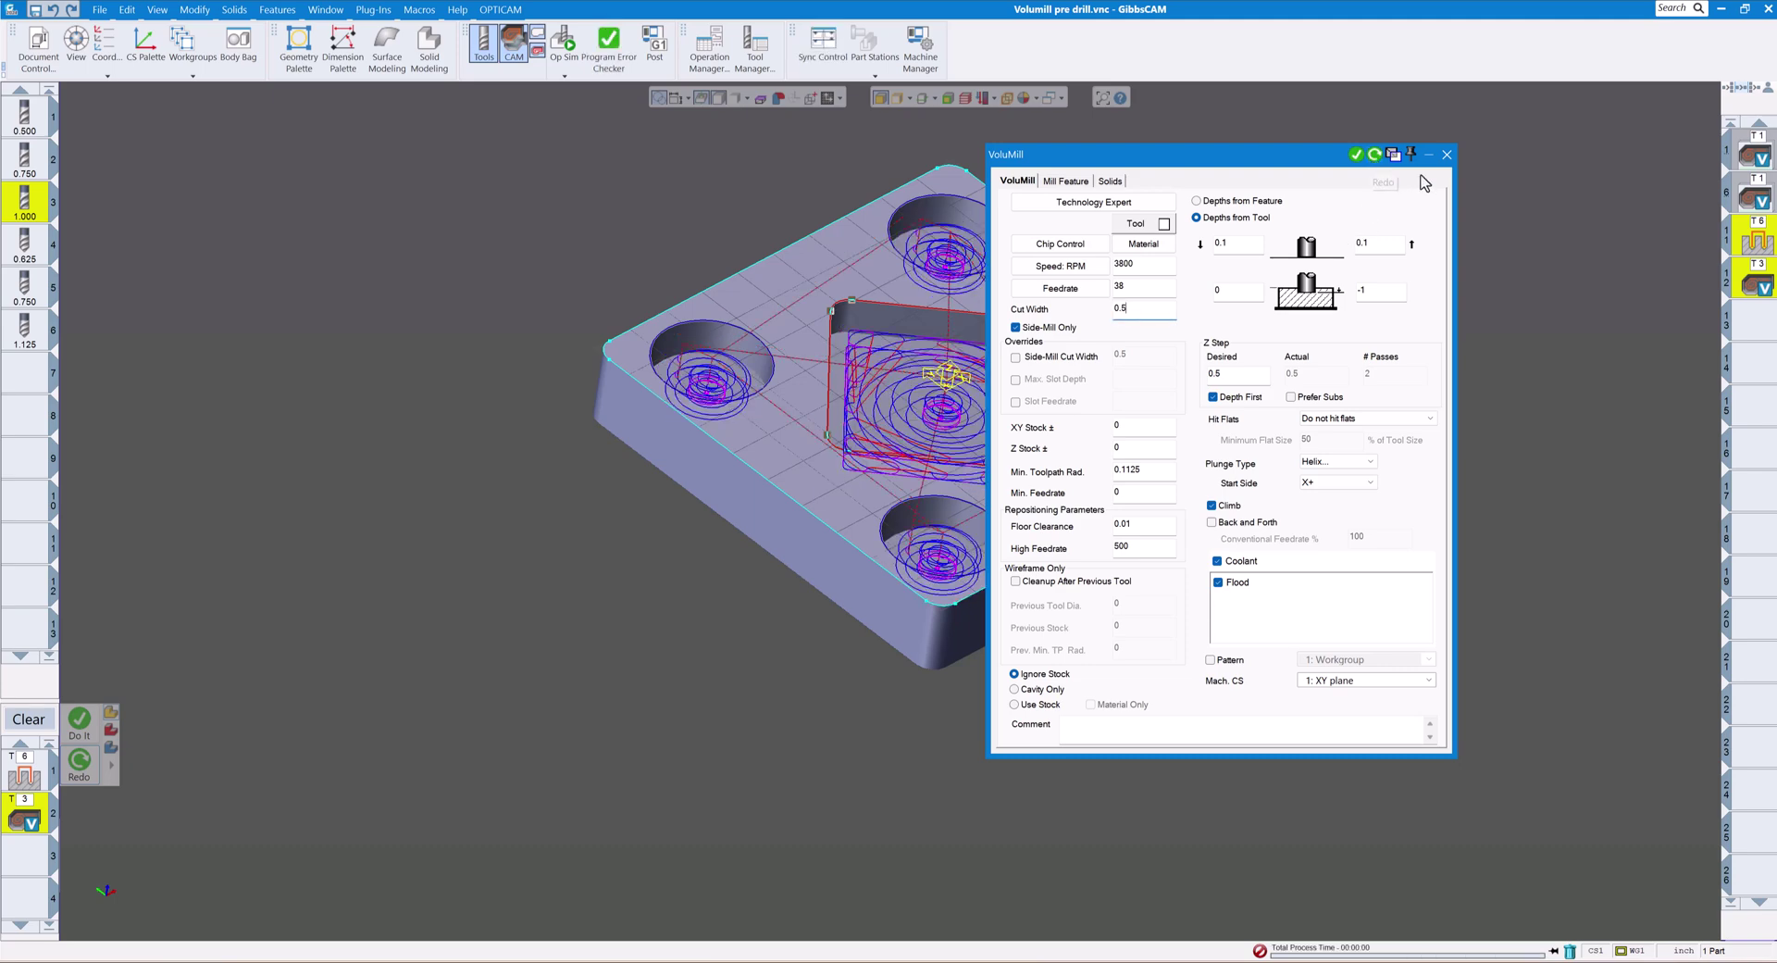
{"action": "left_click", "coordinate": [1446, 156]}
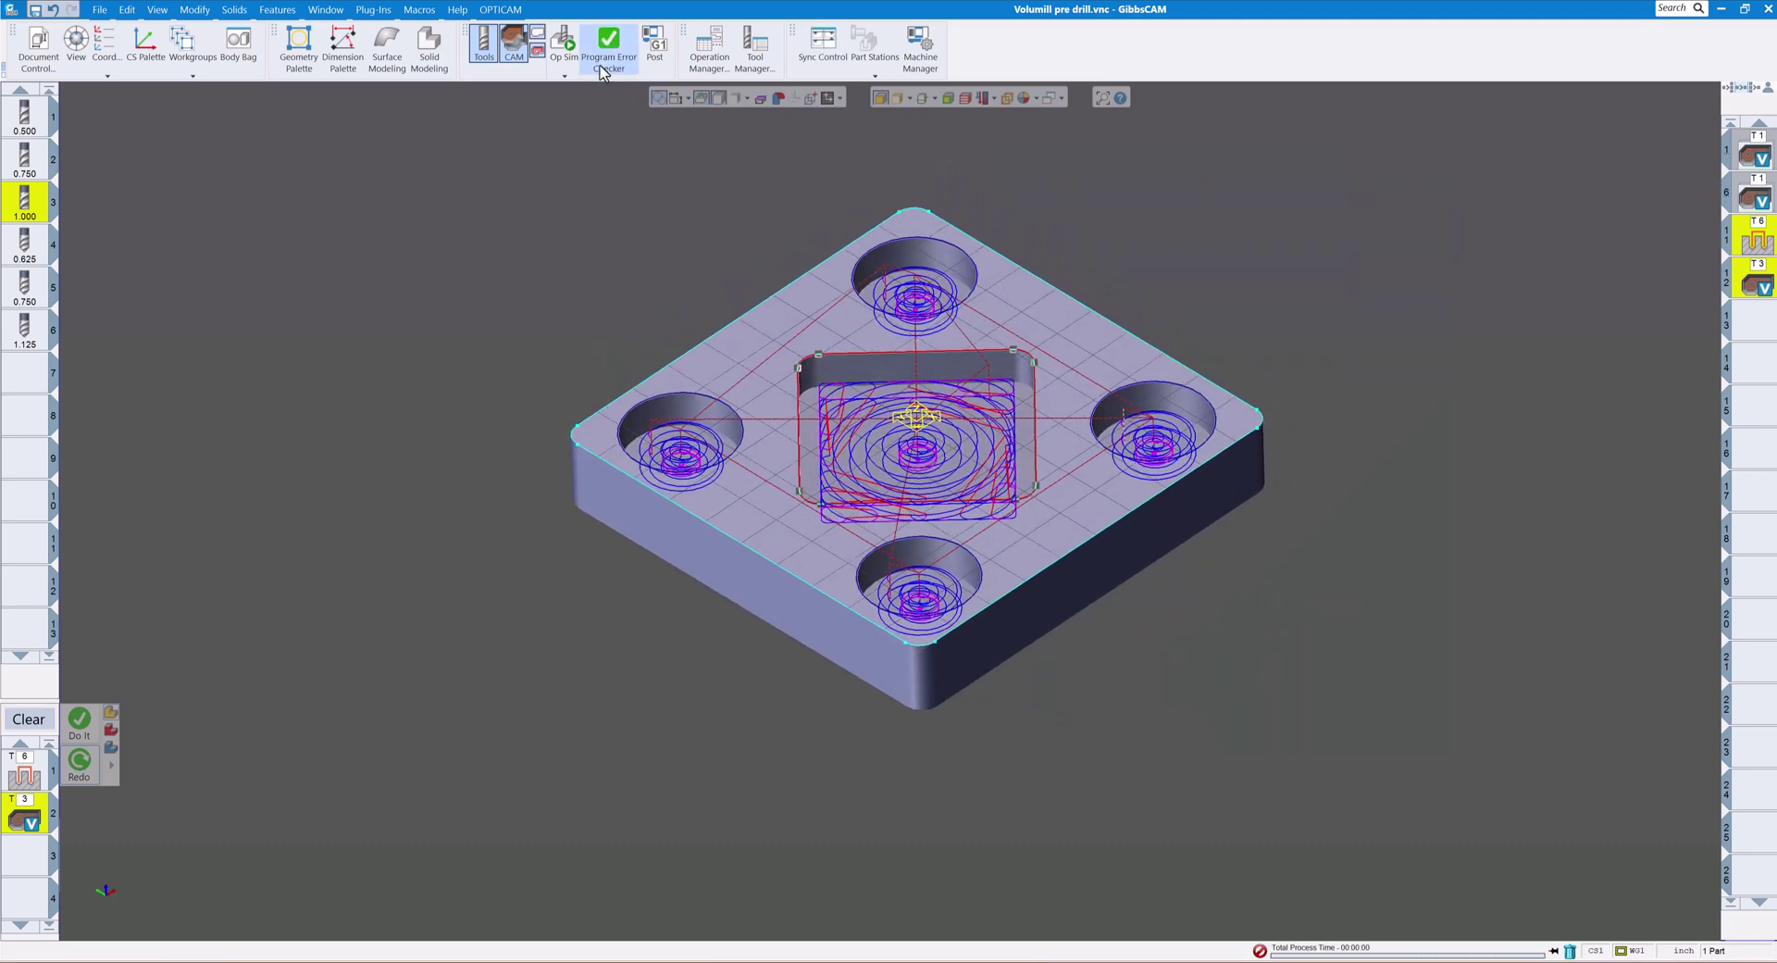
Step: Simulate the regenerated operations, raising the speed partway, and examine the endmill's second-depth cut in the back round pocket
{"action": "left_click", "coordinate": [563, 45]}
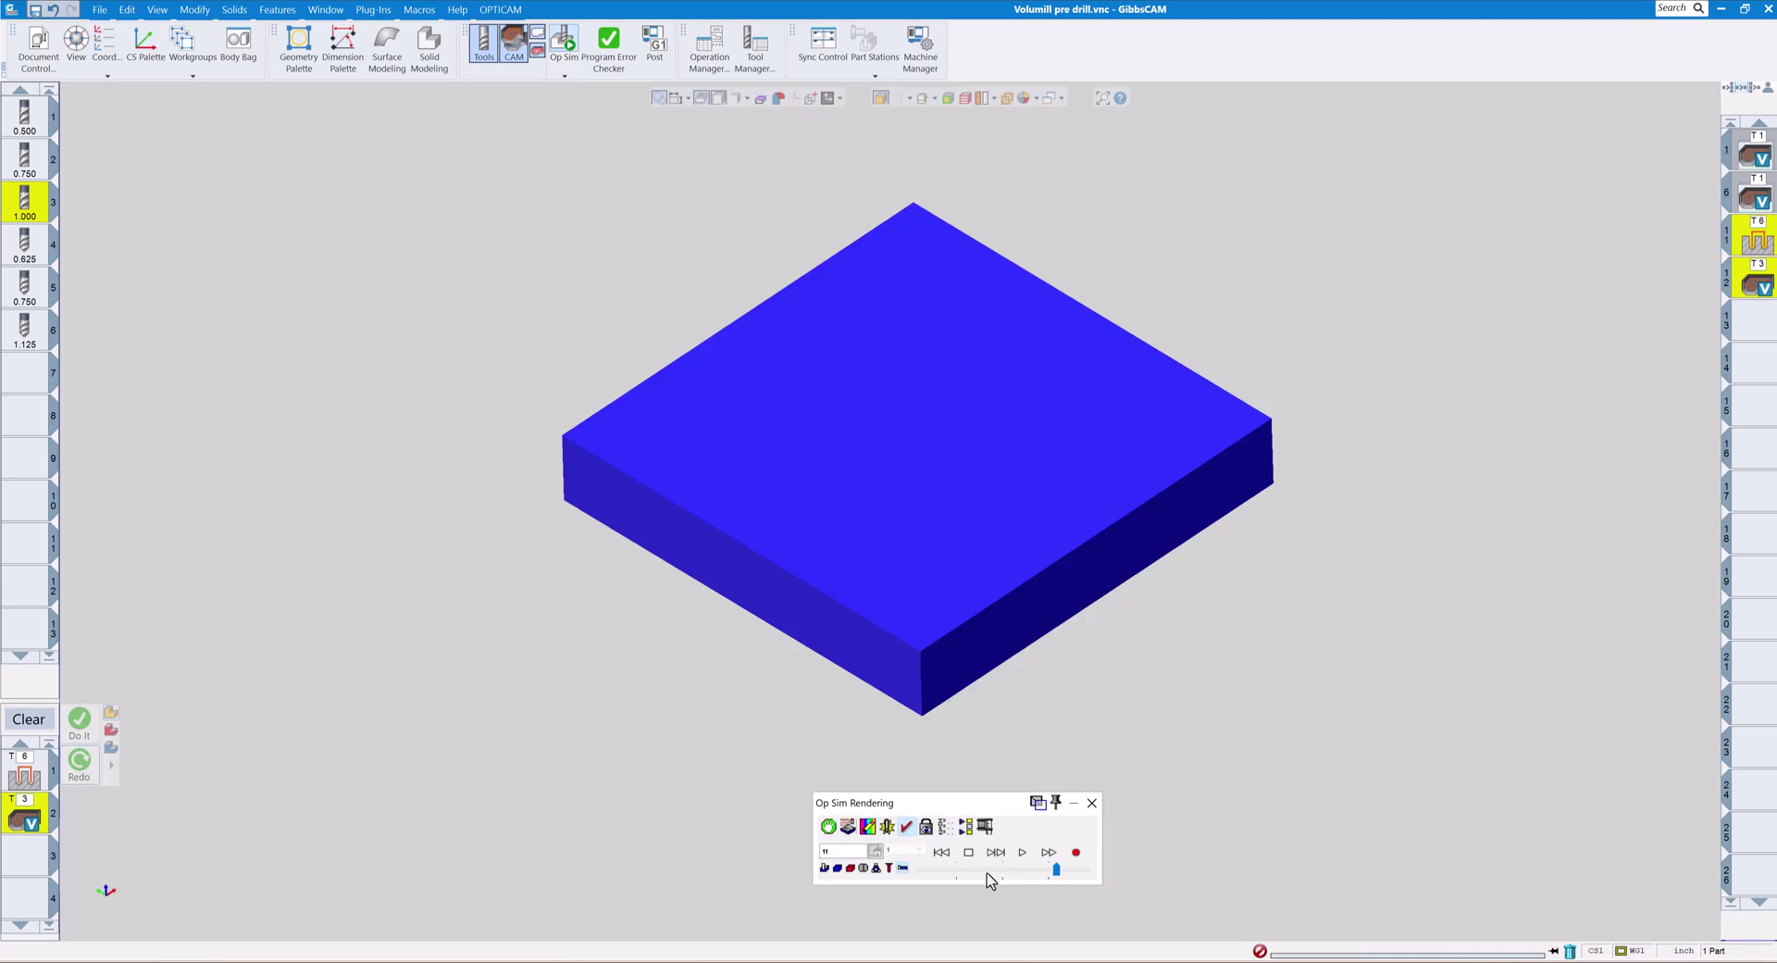
{"action": "left_click", "coordinate": [1022, 851]}
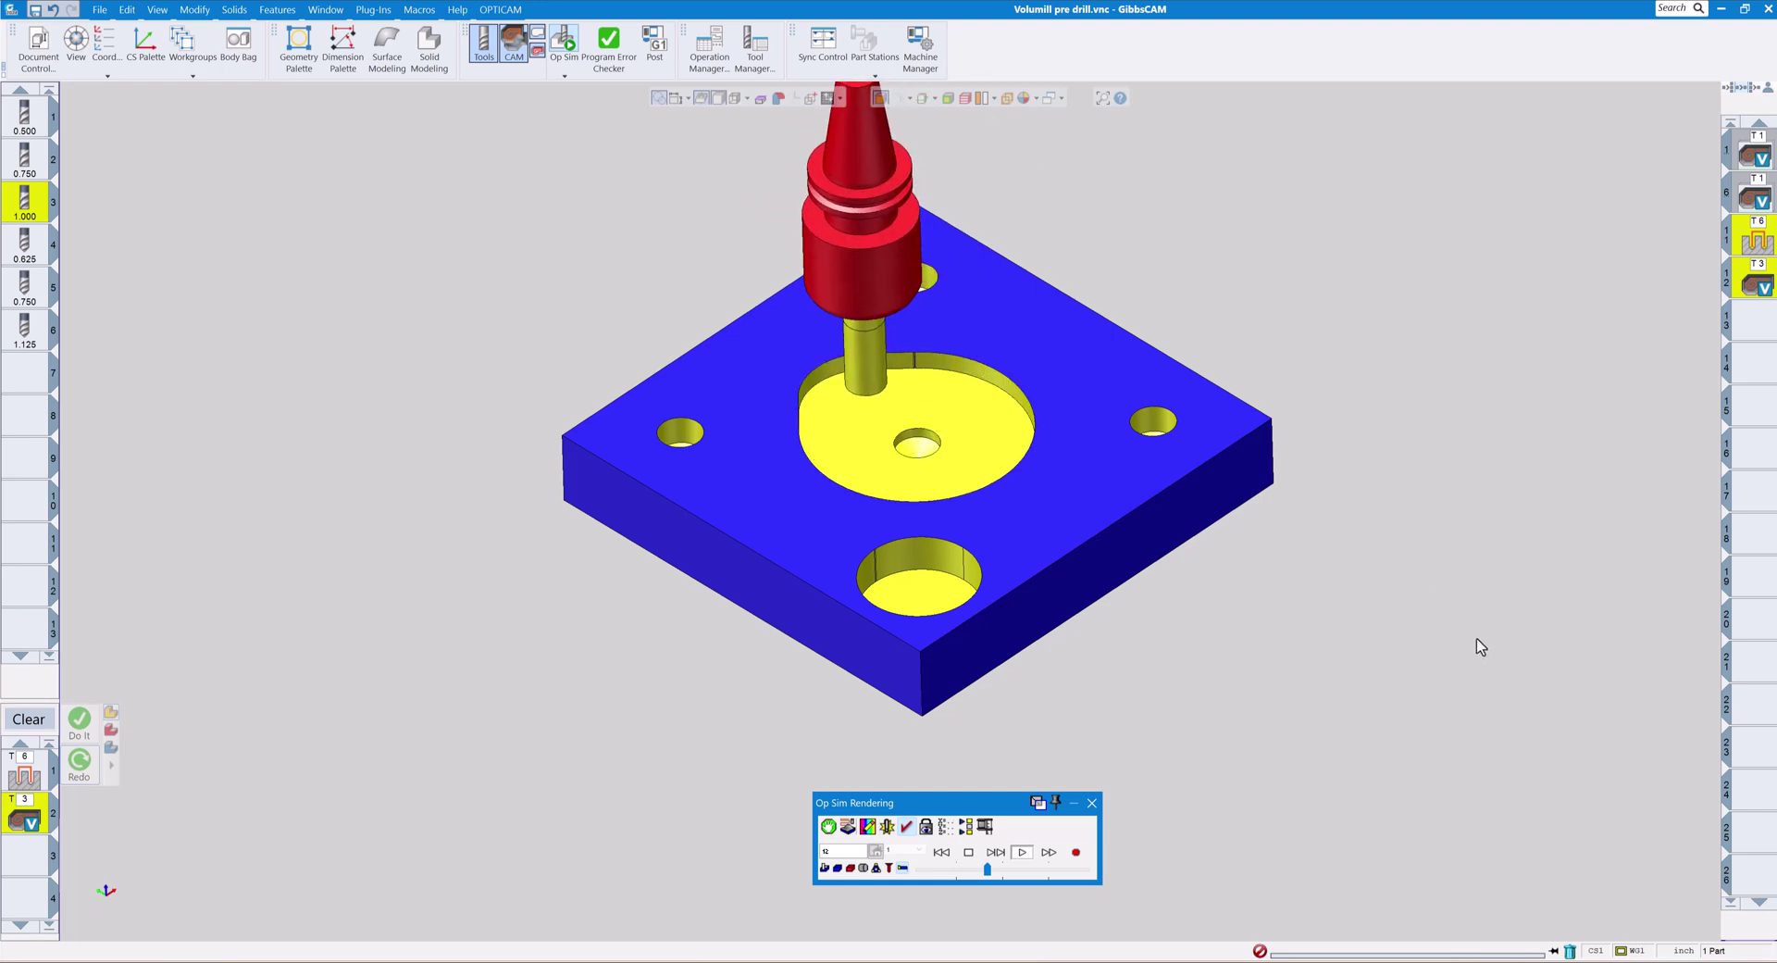
{"action": "left_click", "coordinate": [1024, 870]}
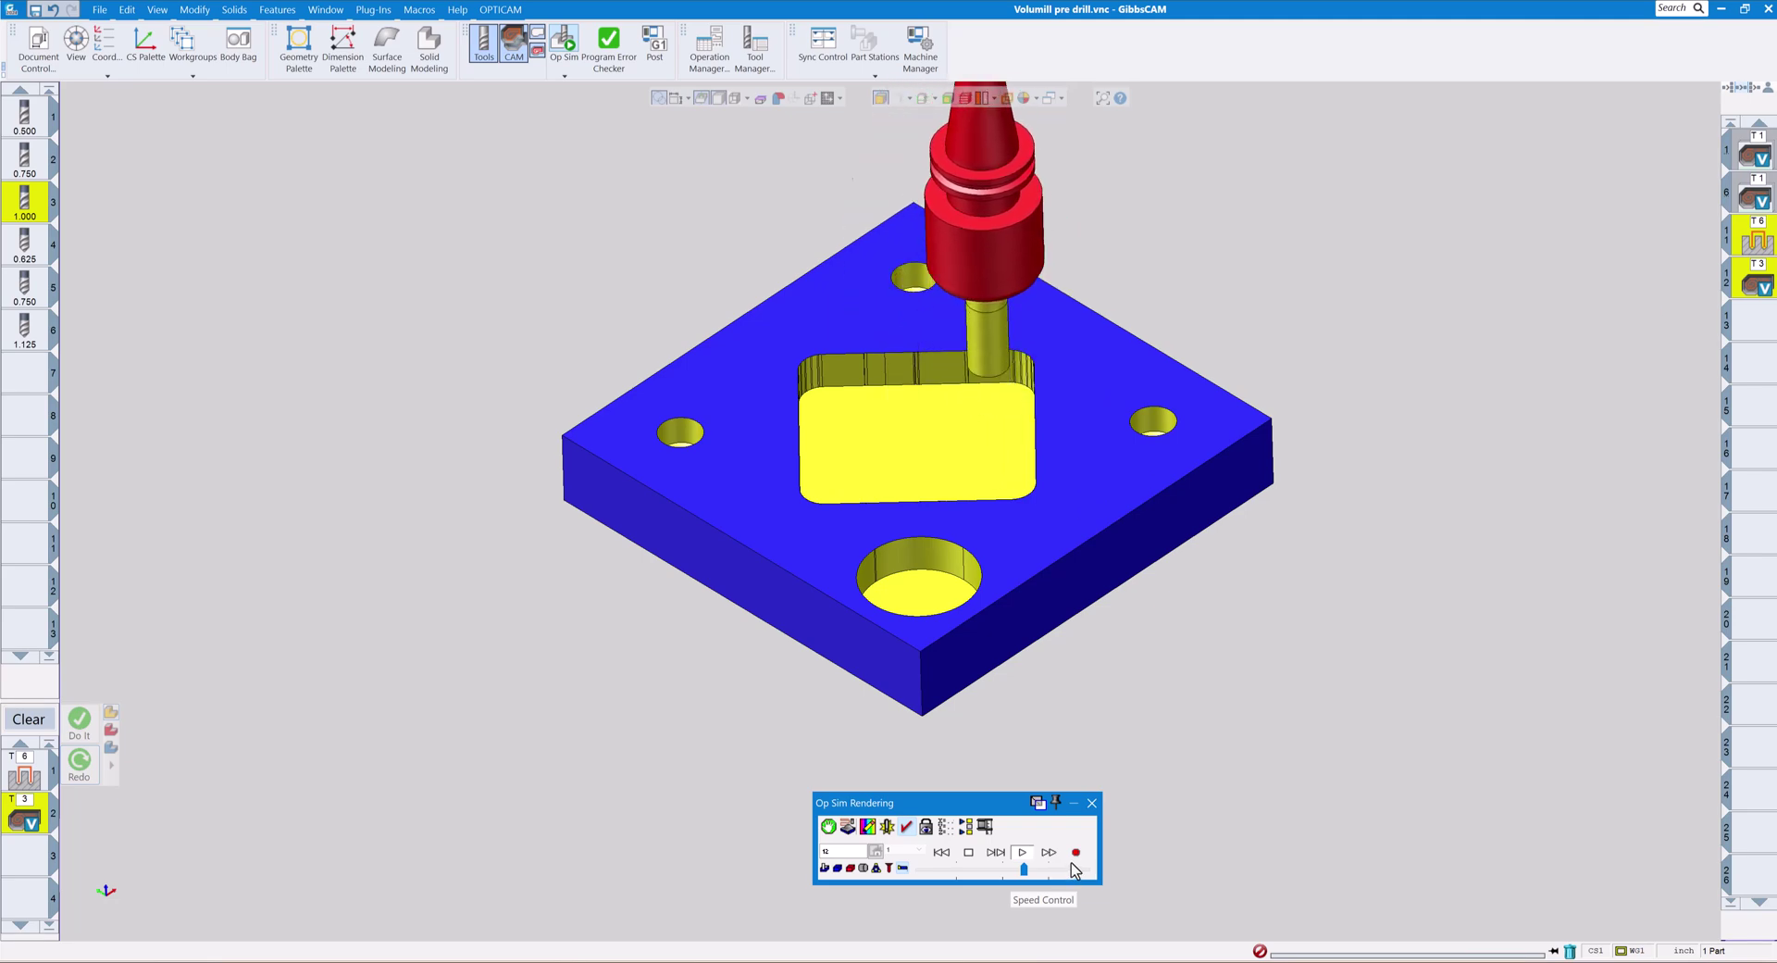
{"action": "scroll", "coordinate": [1091, 504], "scroll_direction": "up", "scroll_amount": 1}
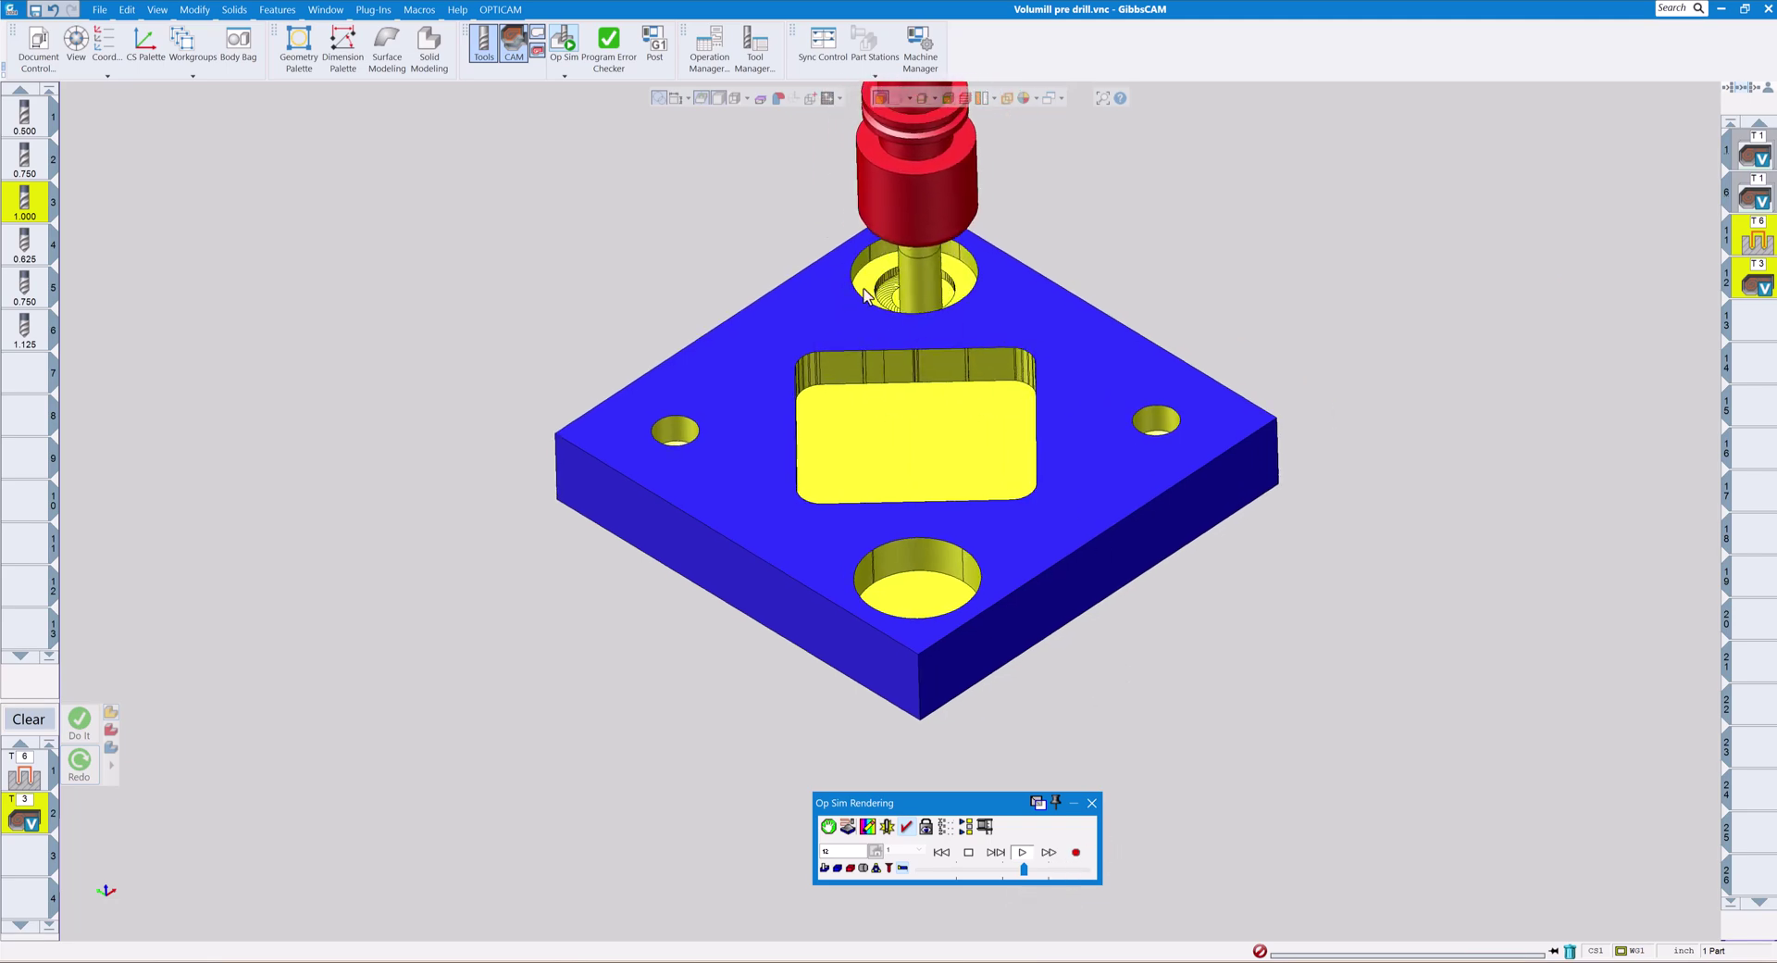
{"action": "left_click_drag", "start_coordinate": [774, 190], "coordinate": [1107, 442]}
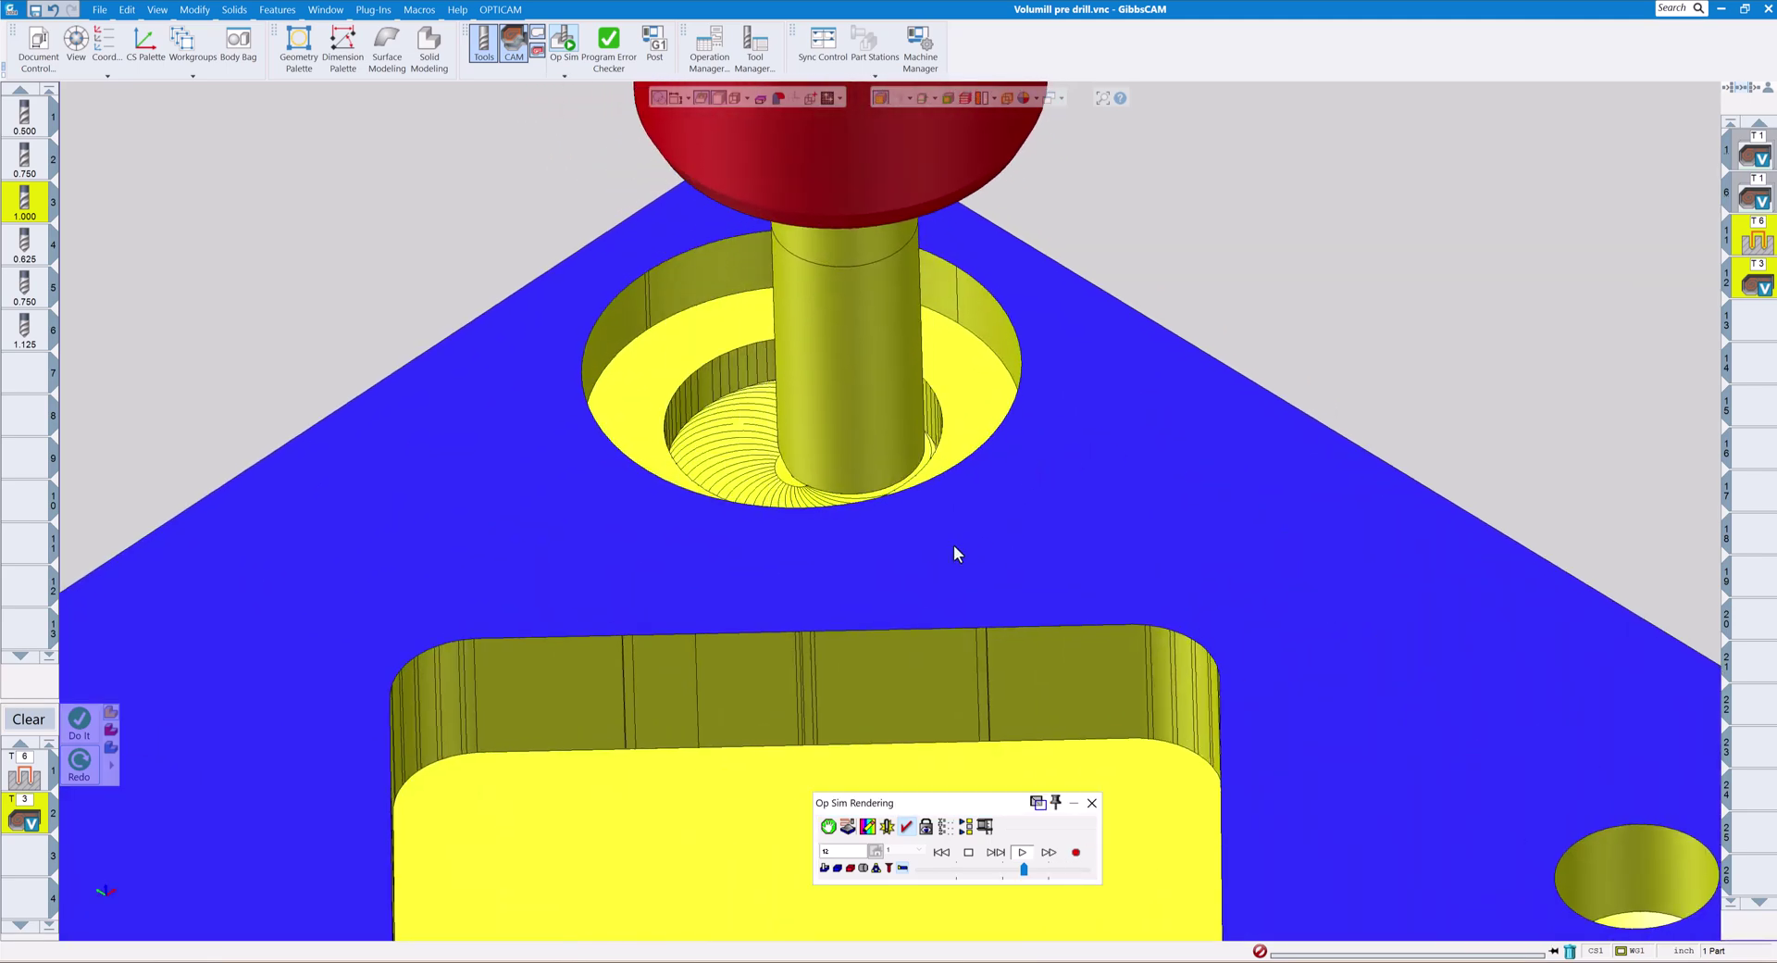
{"action": "scroll", "coordinate": [963, 553], "scroll_direction": "down", "scroll_amount": 3}
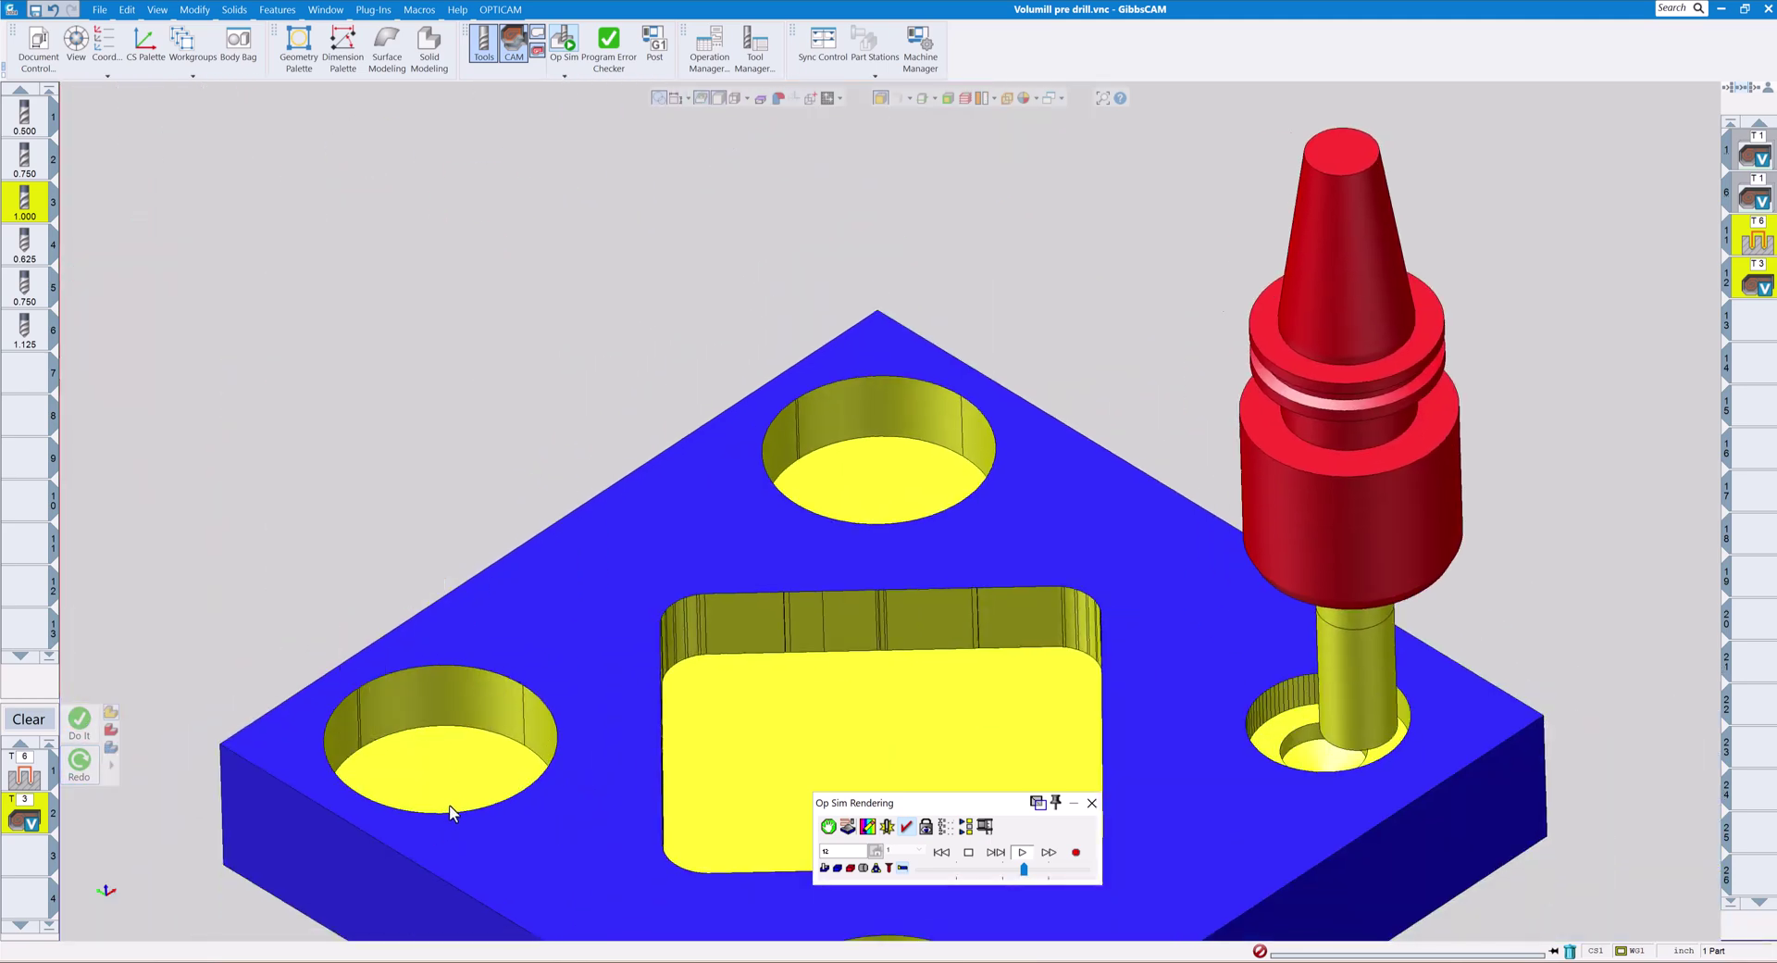
Step: Pause the simulation at the last round pocket, run it to completion, and inspect the finished part
{"action": "left_click", "coordinate": [967, 853]}
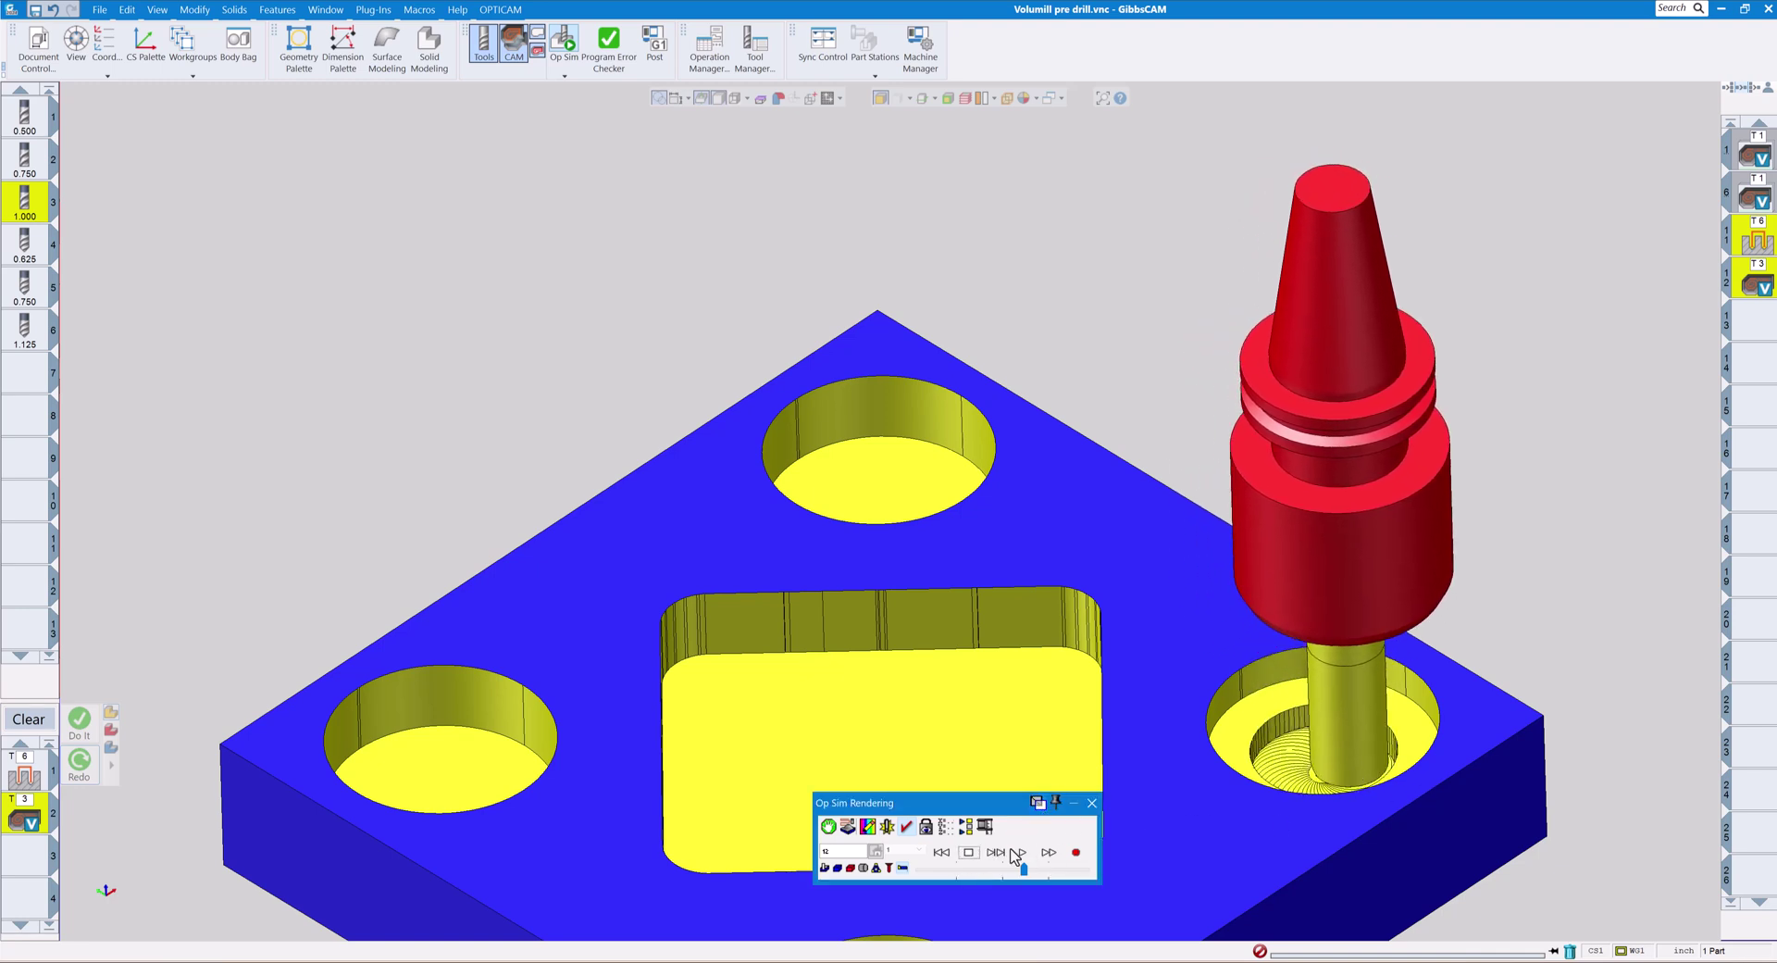
{"action": "left_click", "coordinate": [1023, 852]}
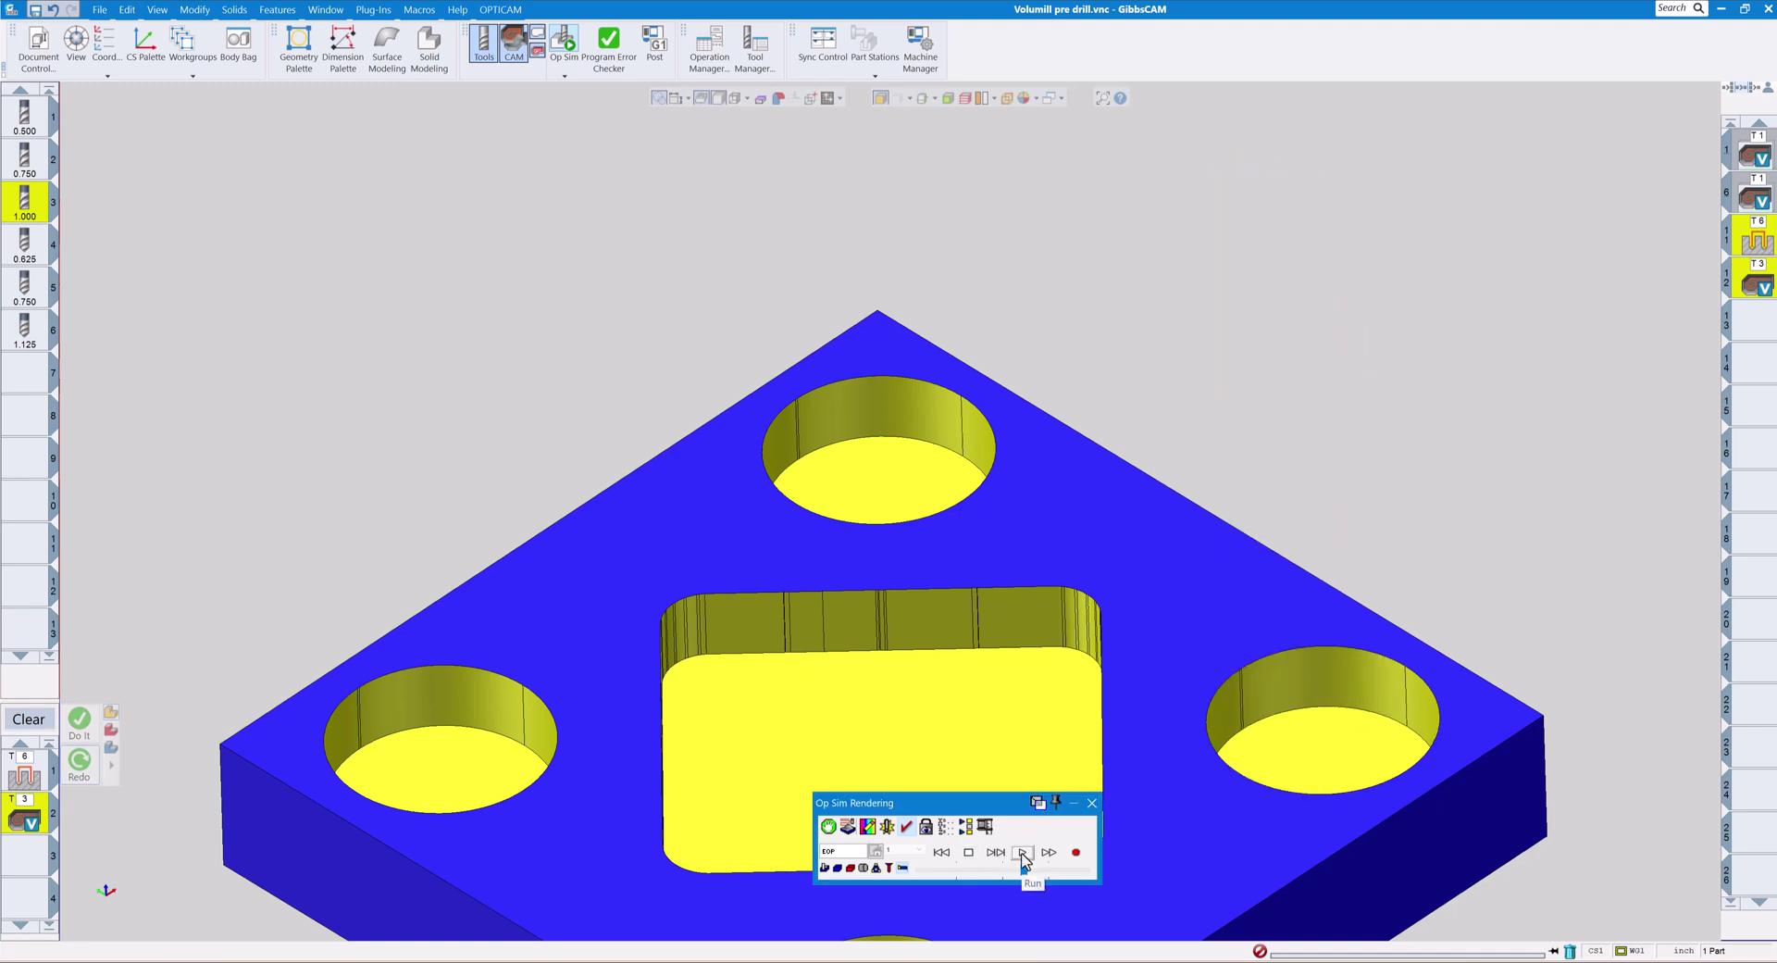
{"action": "scroll", "coordinate": [1036, 720], "scroll_direction": "down", "scroll_amount": 4}
{"action": "middle_click_drag", "start_coordinate": [1038, 722], "coordinate": [1029, 795]}
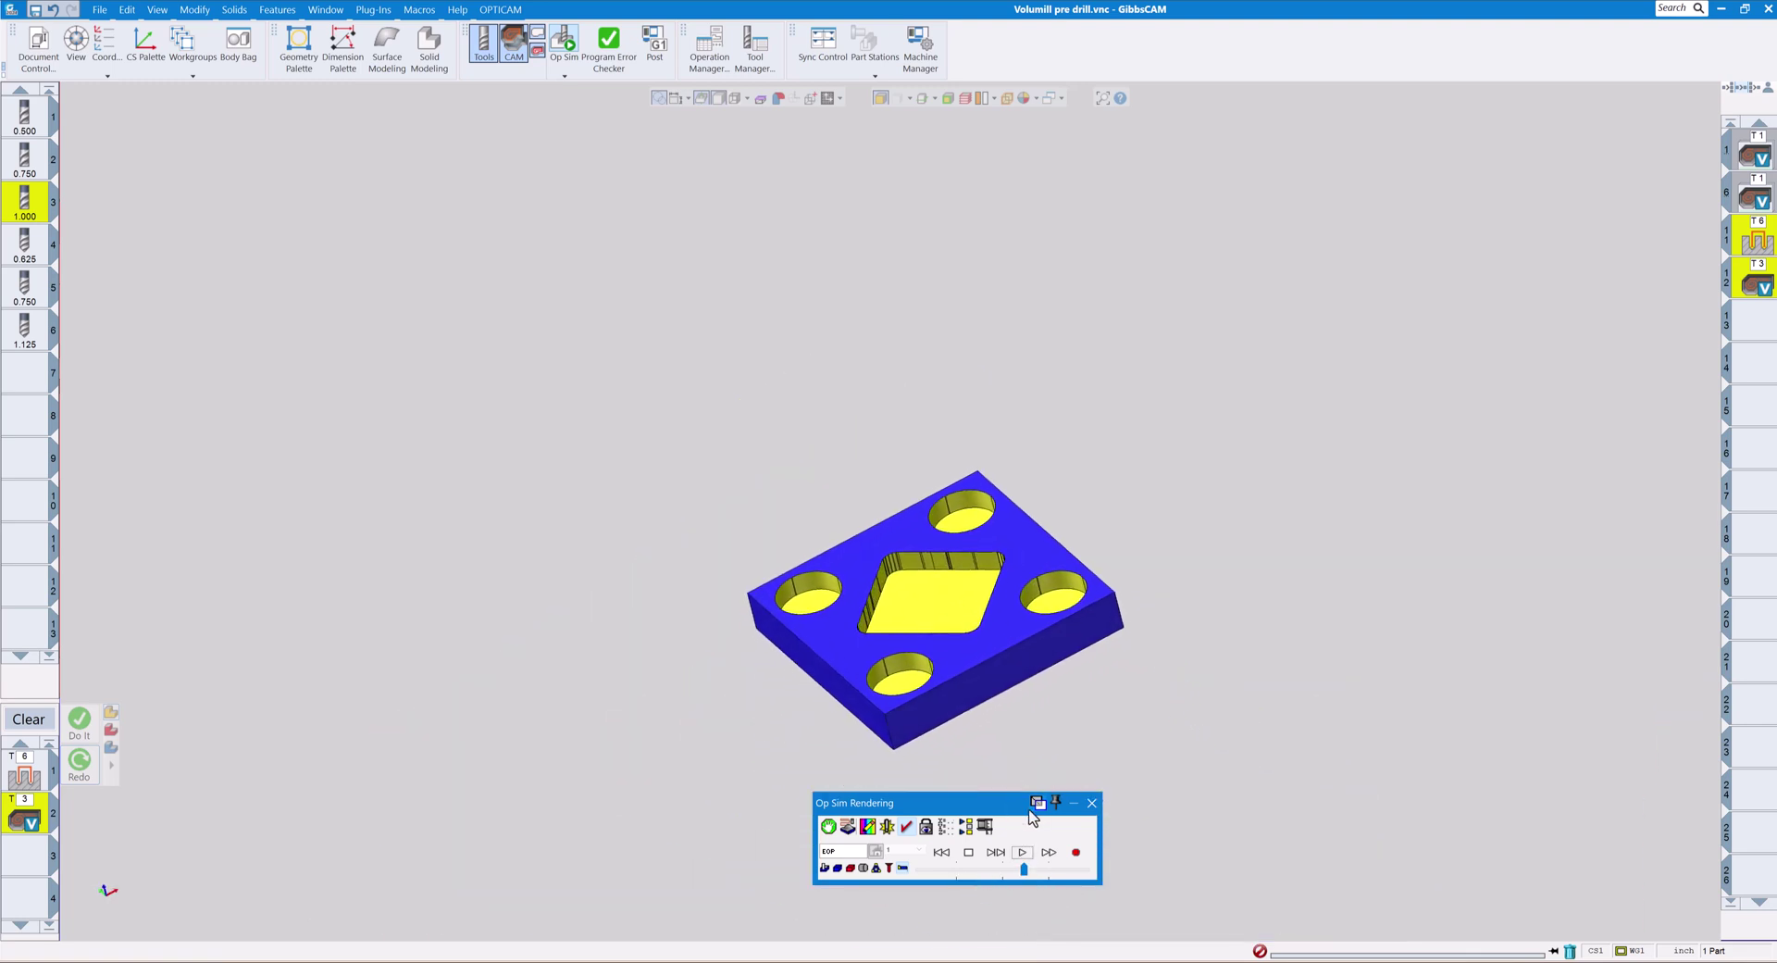
{"action": "left_click_drag", "start_coordinate": [1028, 800], "coordinate": [1278, 740]}
{"action": "middle_click_drag", "start_coordinate": [1129, 688], "coordinate": [956, 653]}
{"action": "scroll", "coordinate": [1092, 649], "scroll_direction": "up", "scroll_amount": 3}
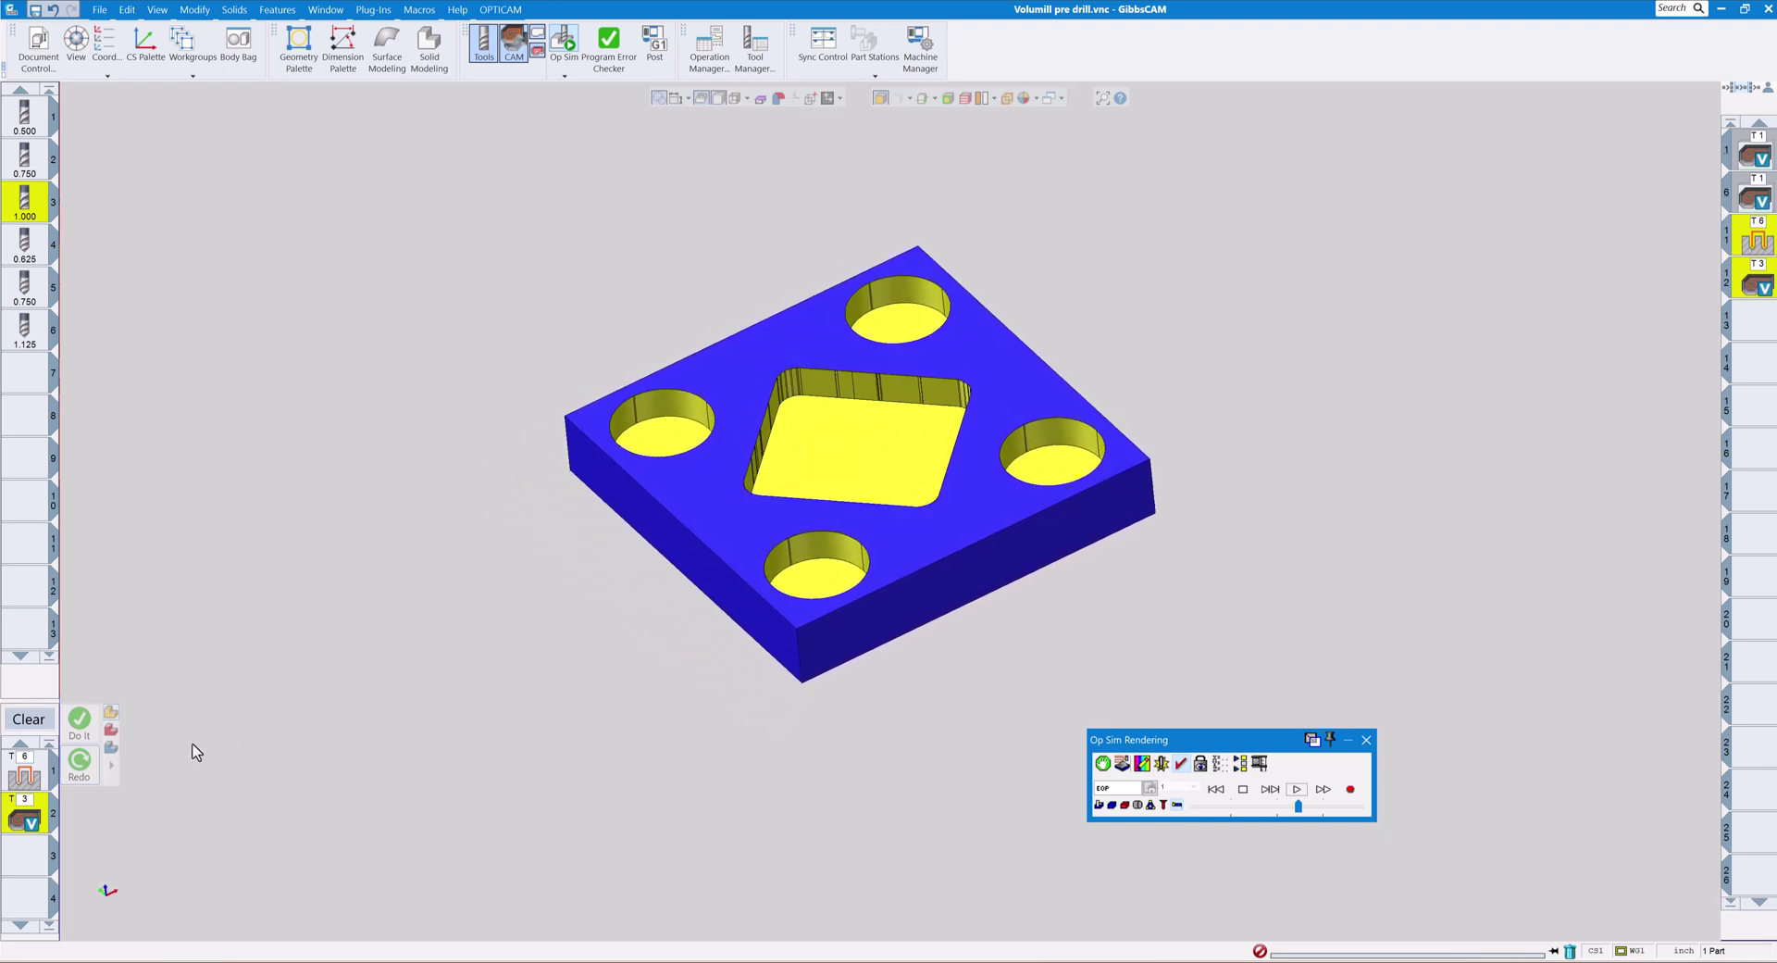
Step: Review the drilling process's Pre-Mill entry settings and close the process without changes
{"action": "double_click", "coordinate": [25, 778]}
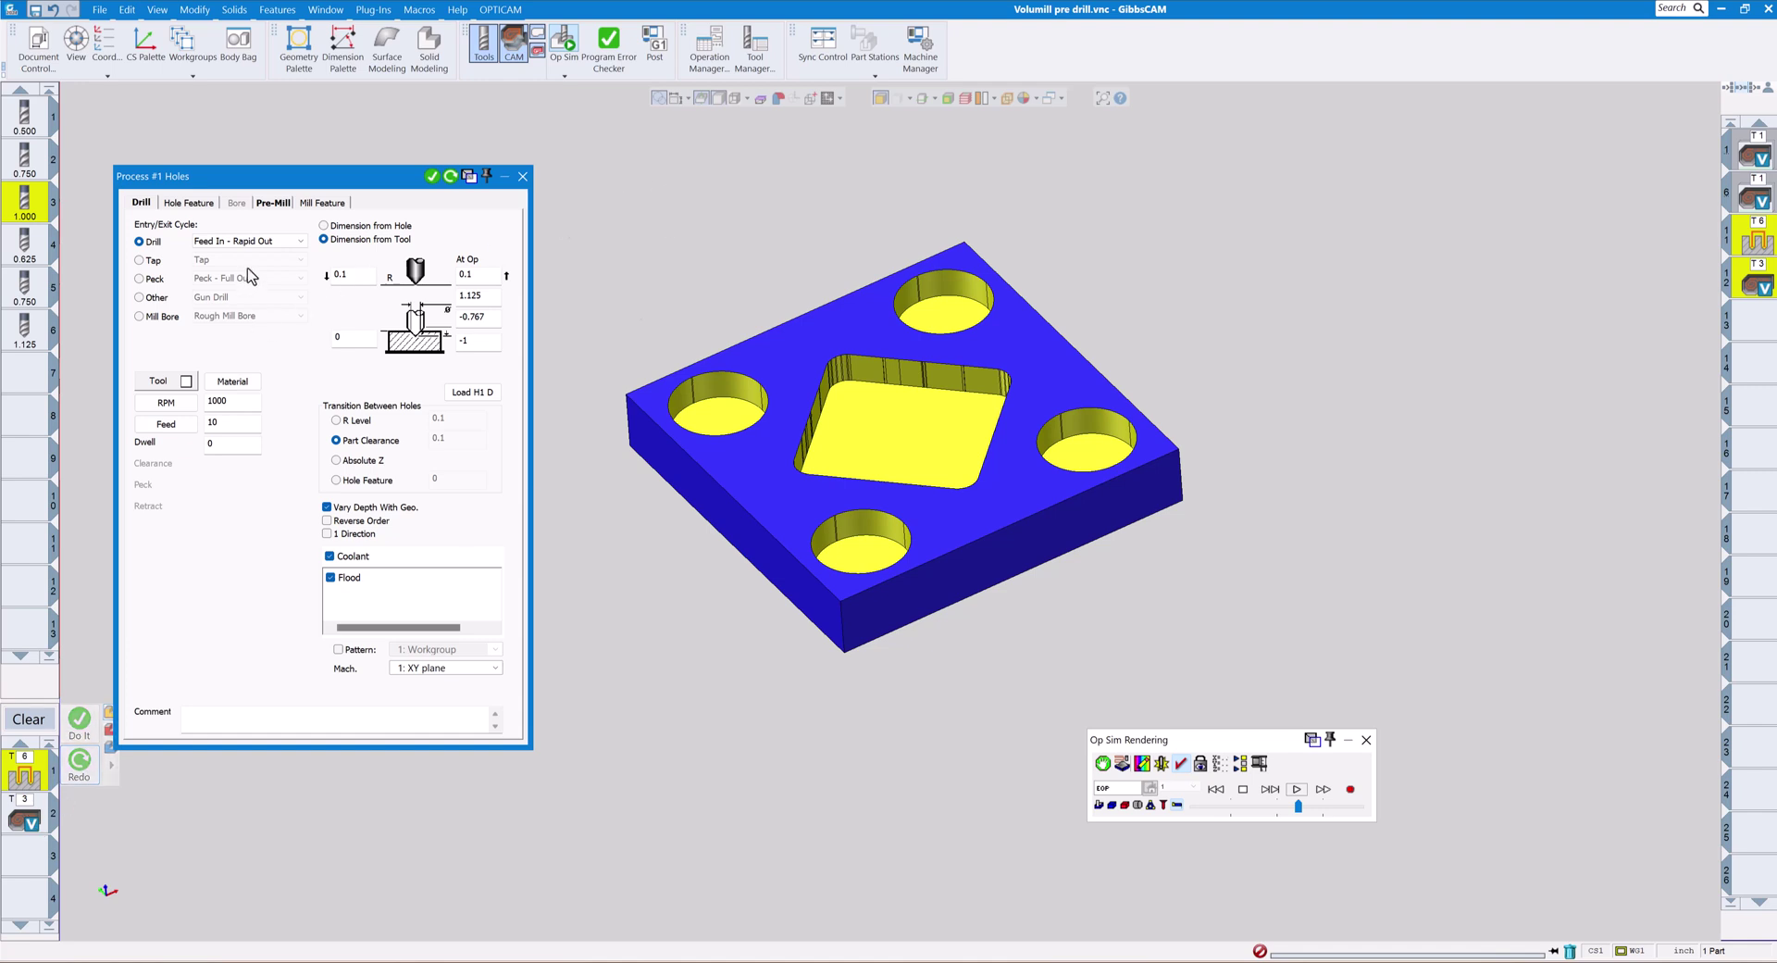
{"action": "left_click", "coordinate": [273, 203]}
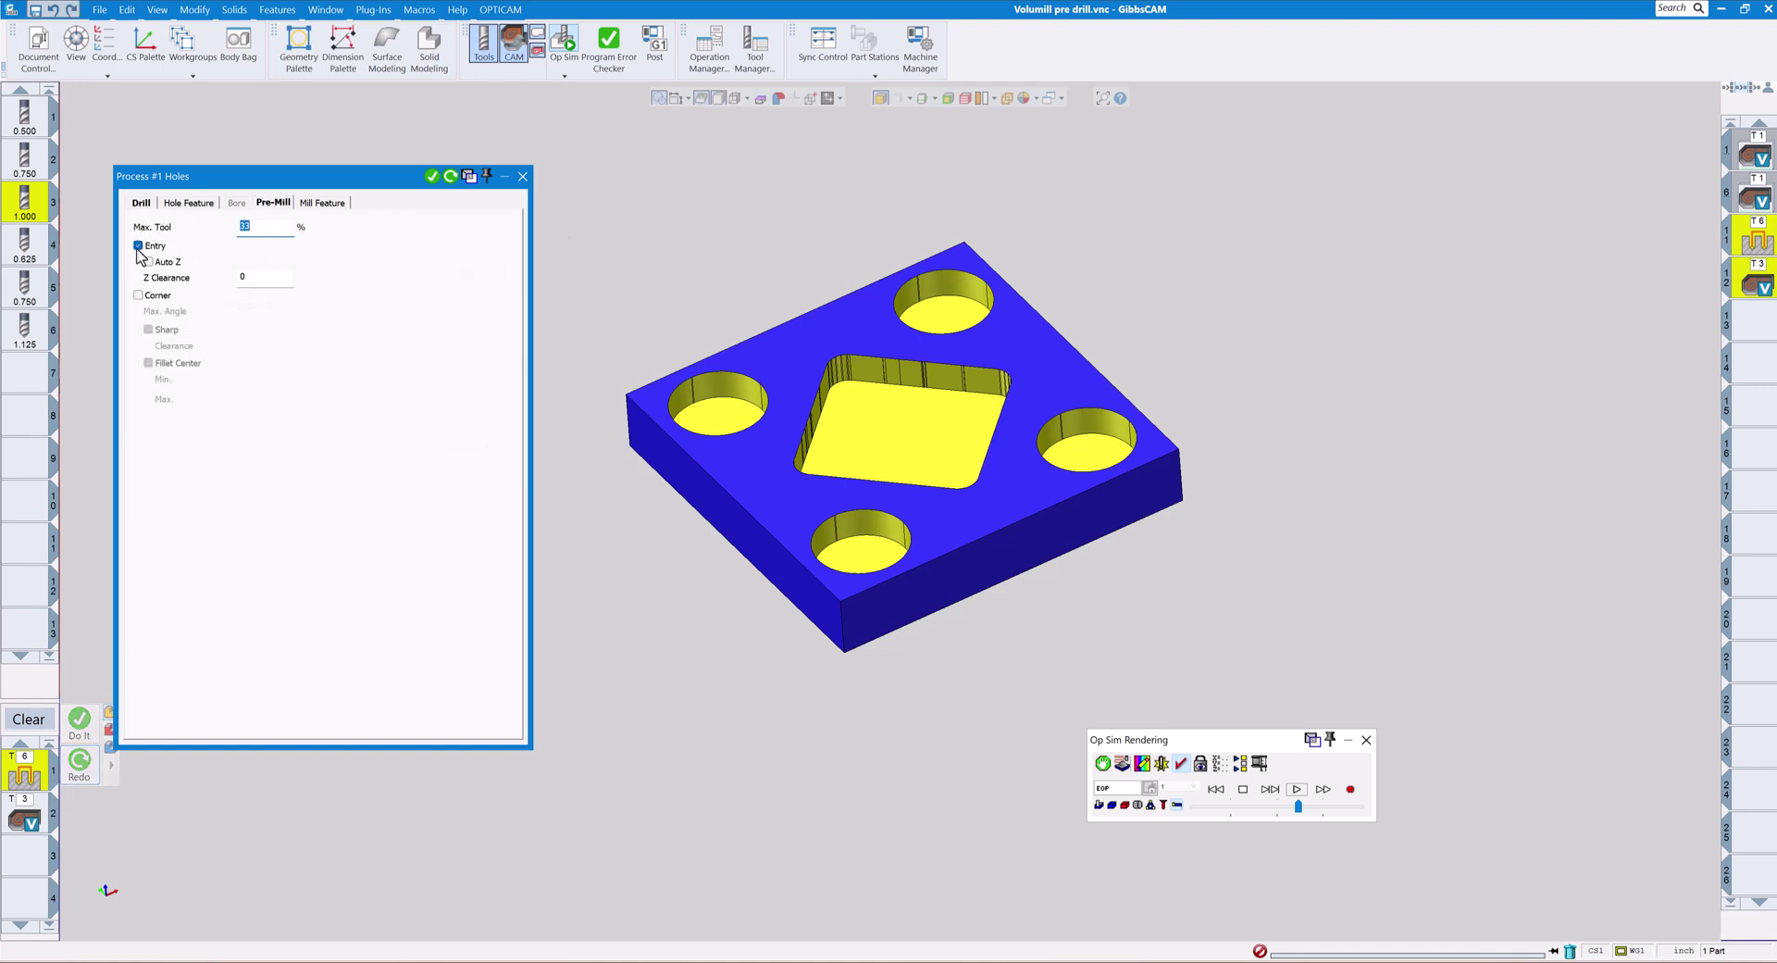
{"action": "left_click", "coordinate": [522, 176]}
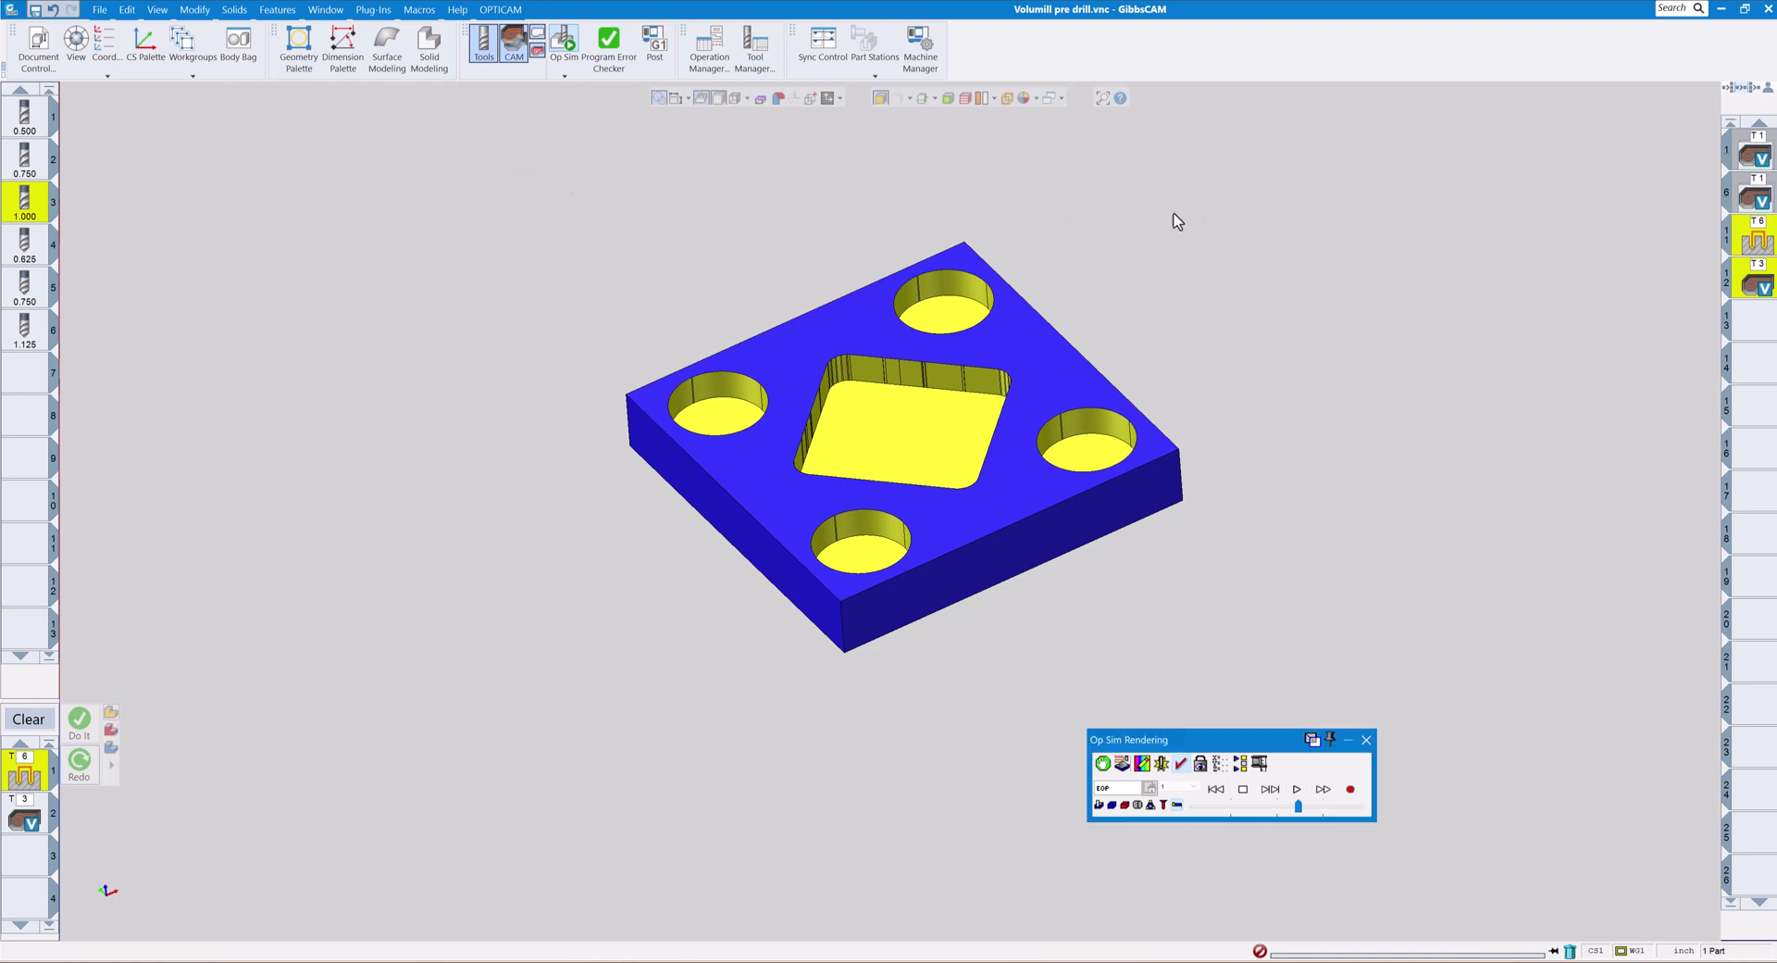
{"action": "scroll", "coordinate": [1055, 423], "scroll_direction": "up", "scroll_amount": 3}
{"action": "middle_click_drag", "start_coordinate": [1053, 414], "coordinate": [970, 404]}
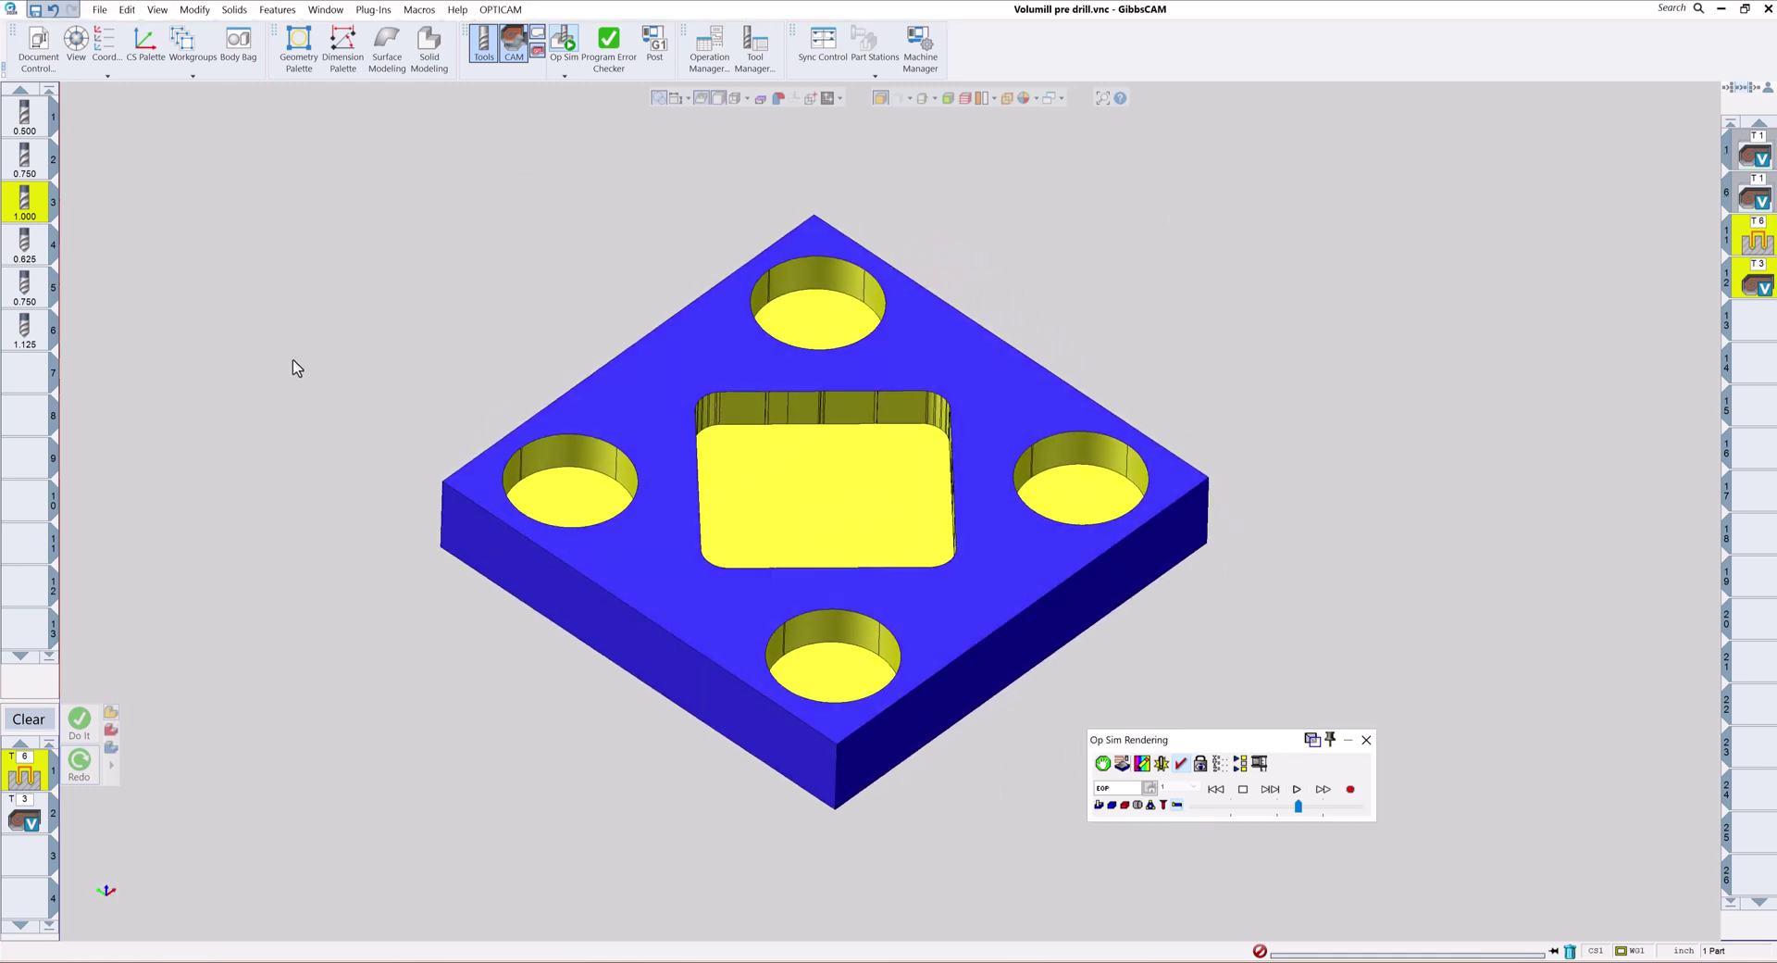
{"action": "scroll", "coordinate": [537, 311], "scroll_direction": "down", "scroll_amount": 1}
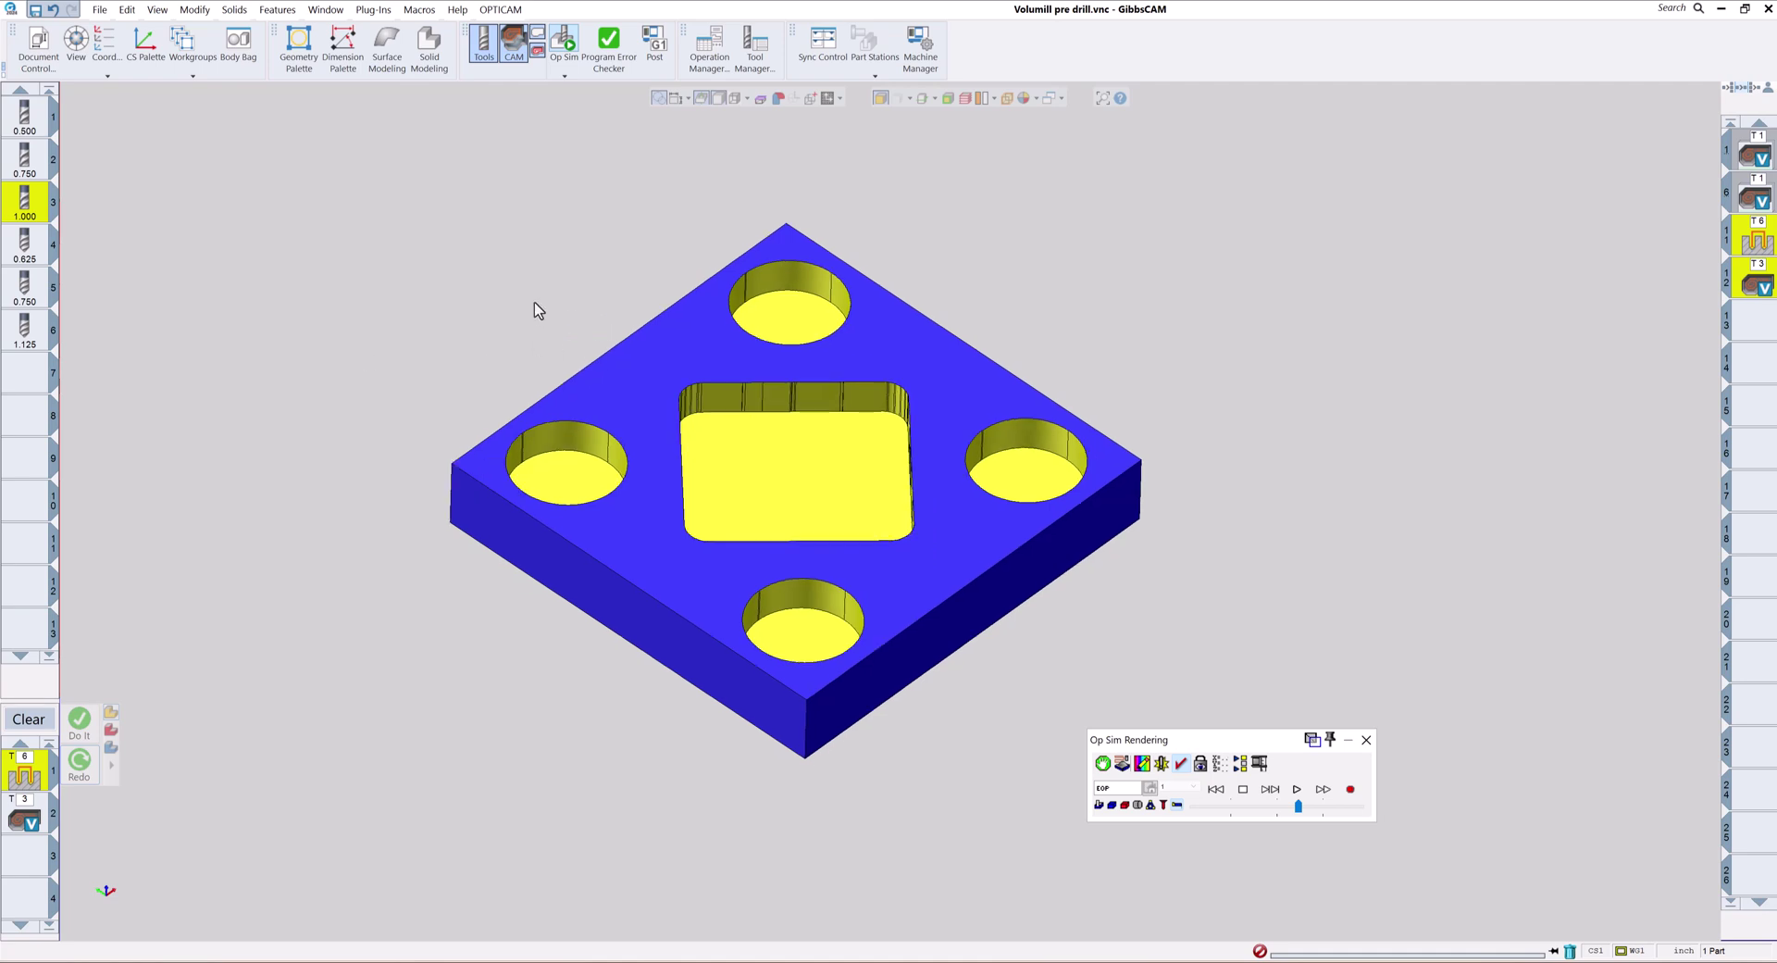